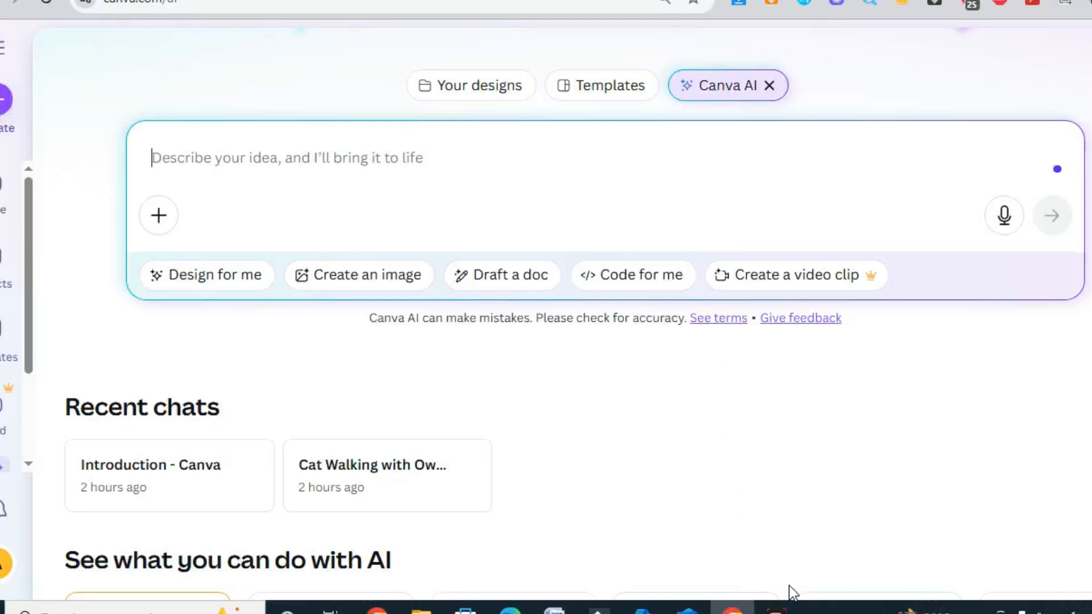
# Clear the mistyped text from the Canva AI prompt and switch the keyboard input language to English
pyautogui.write('يثس')
pyautogui.press('BackSpace')
pyautogui.press('BackSpace')
pyautogui.press('BackSpace')
pyautogui.click(1052, 608)
pyautogui.click(1065, 373)
# Ask Canva AI to "design a visiting card"
pyautogui.write('d')
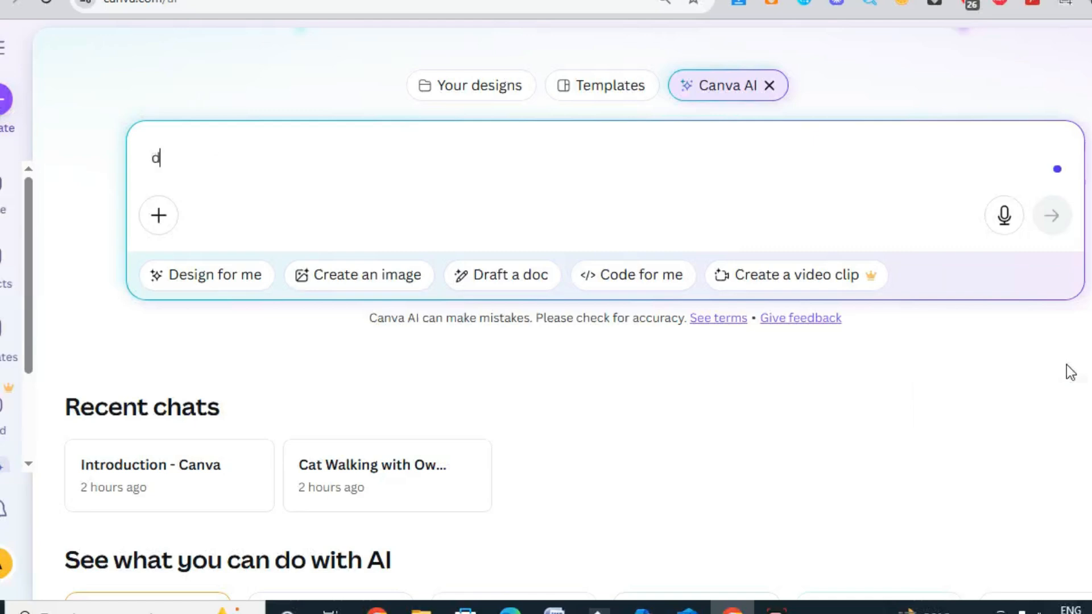
pyautogui.write('esign a vis')
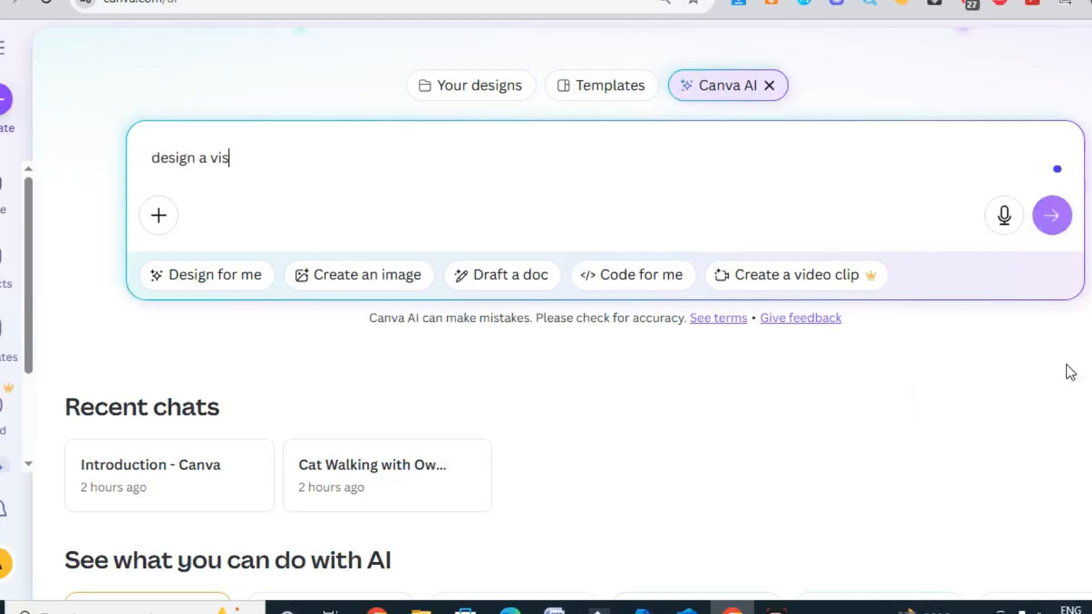
pyautogui.write('iting card')
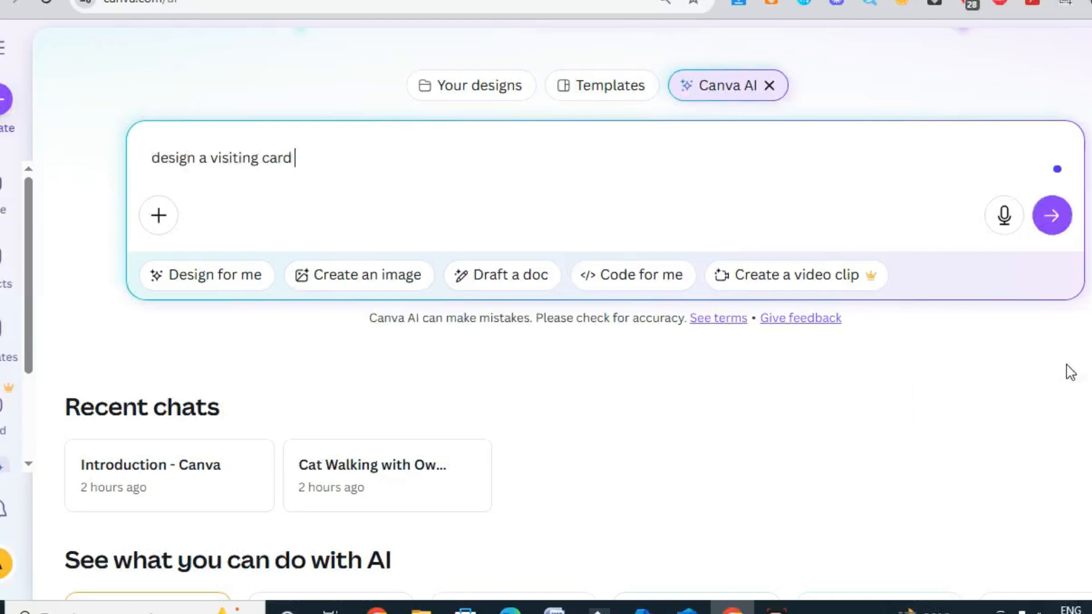
pyautogui.press('Return')
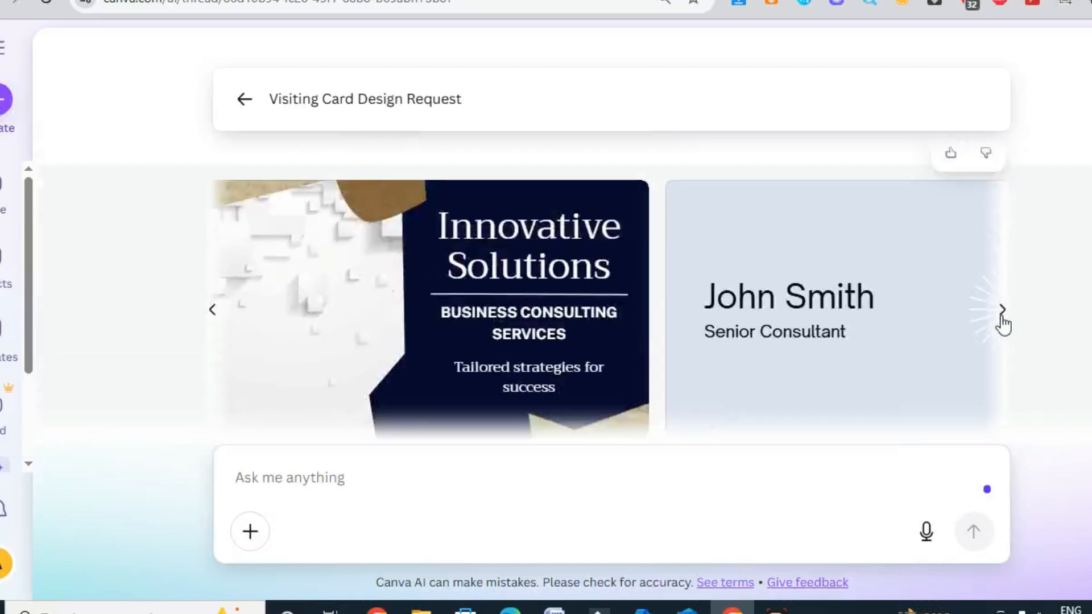
# Look through the generated visiting card designs and return to the Canva AI start page
pyautogui.click(1003, 313)
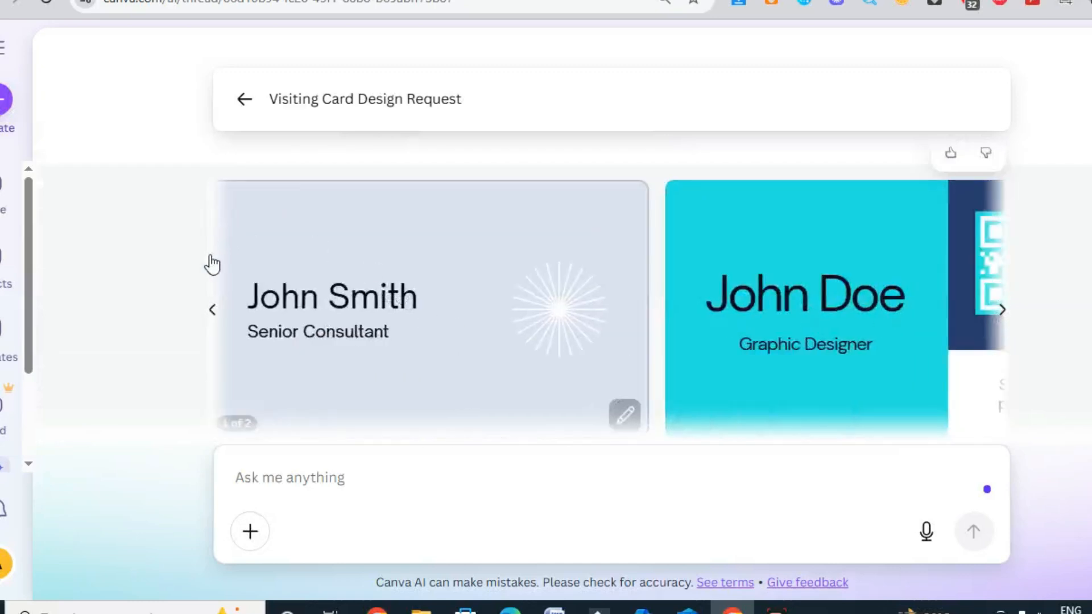
pyautogui.click(213, 313)
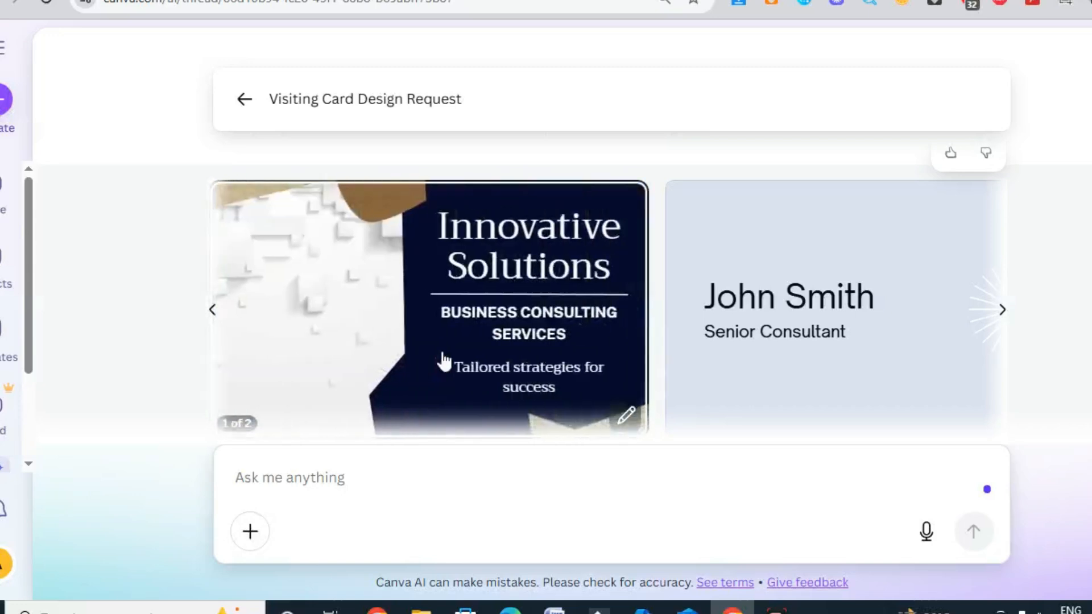
pyautogui.scroll(-2, 768, 376)
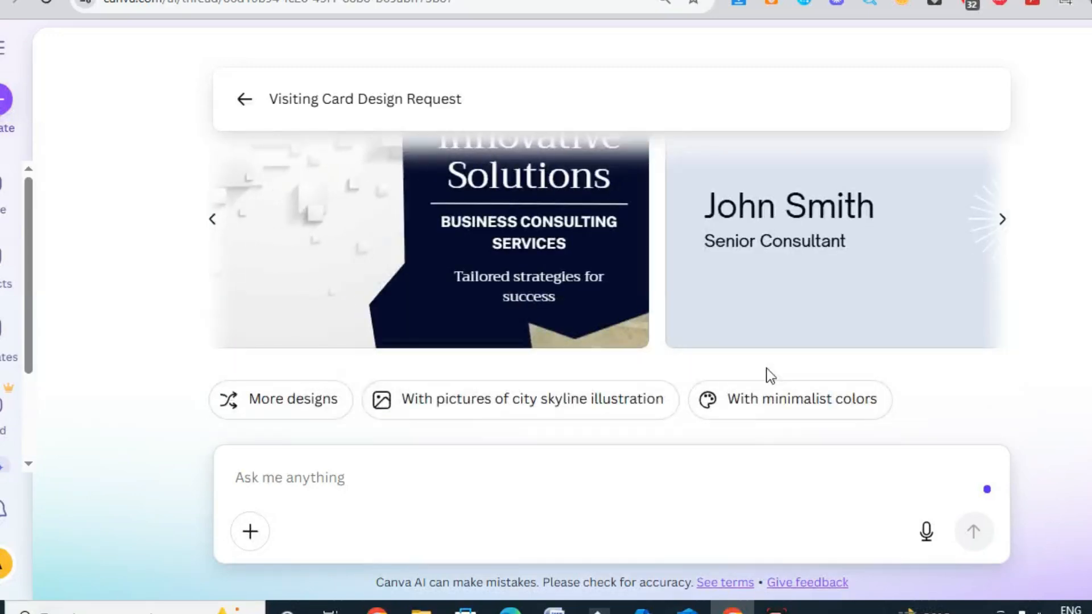
pyautogui.scroll(4, 772, 376)
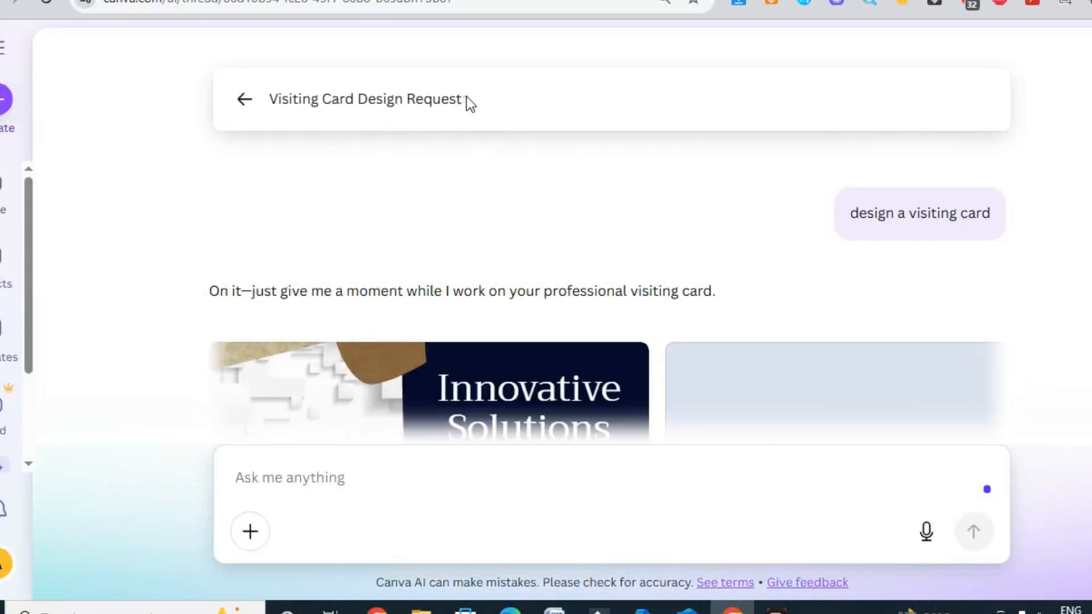
pyautogui.click(245, 106)
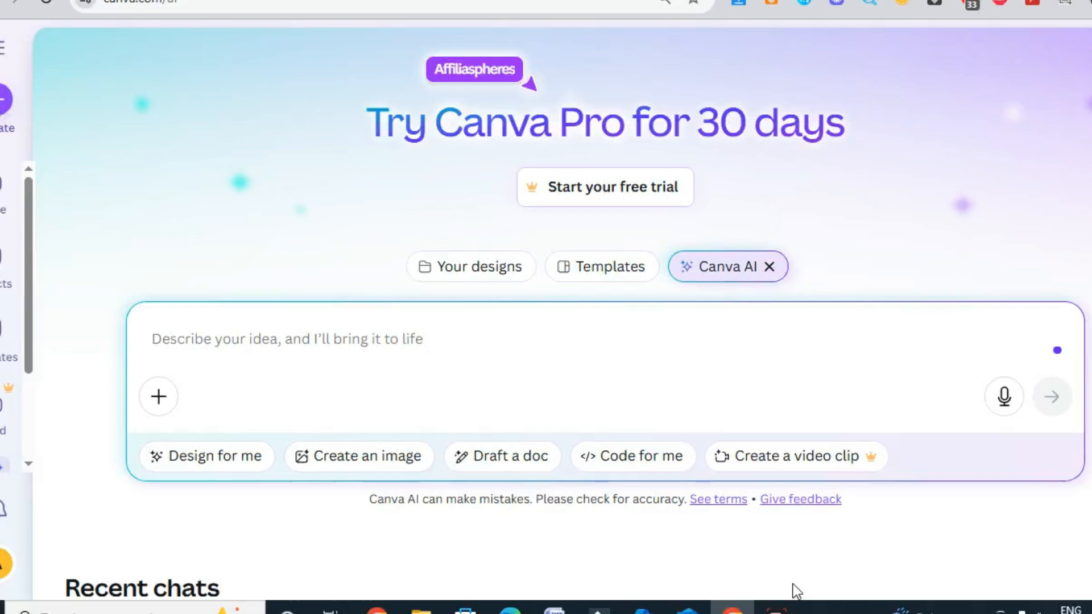
# Switch from Canva AI to the template library and search it for "visiting card"
pyautogui.click(597, 275)
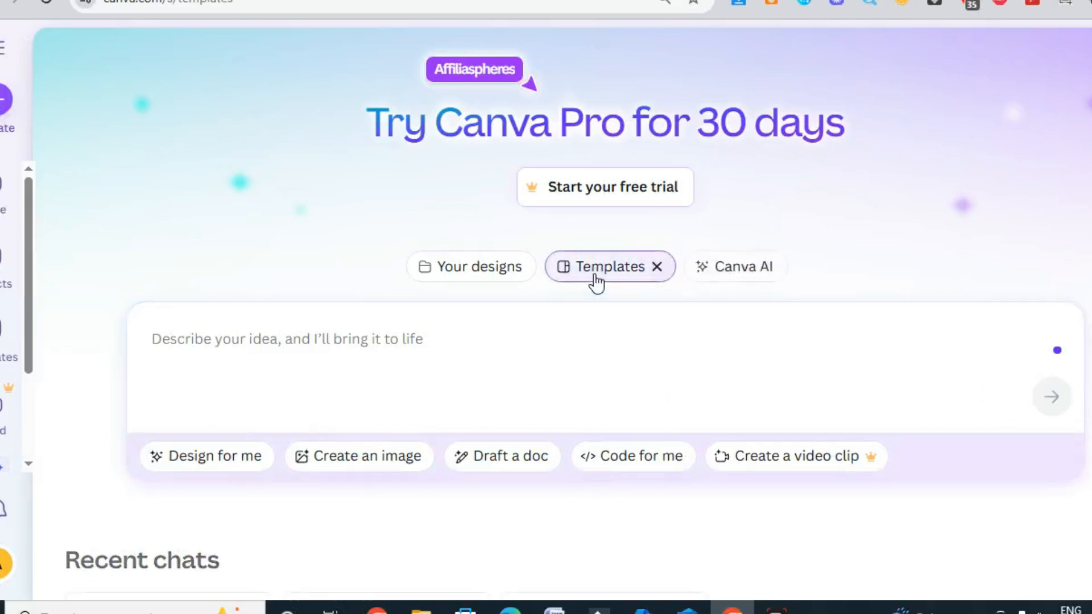
pyautogui.scroll(-5, 569, 310)
pyautogui.scroll(5, 570, 310)
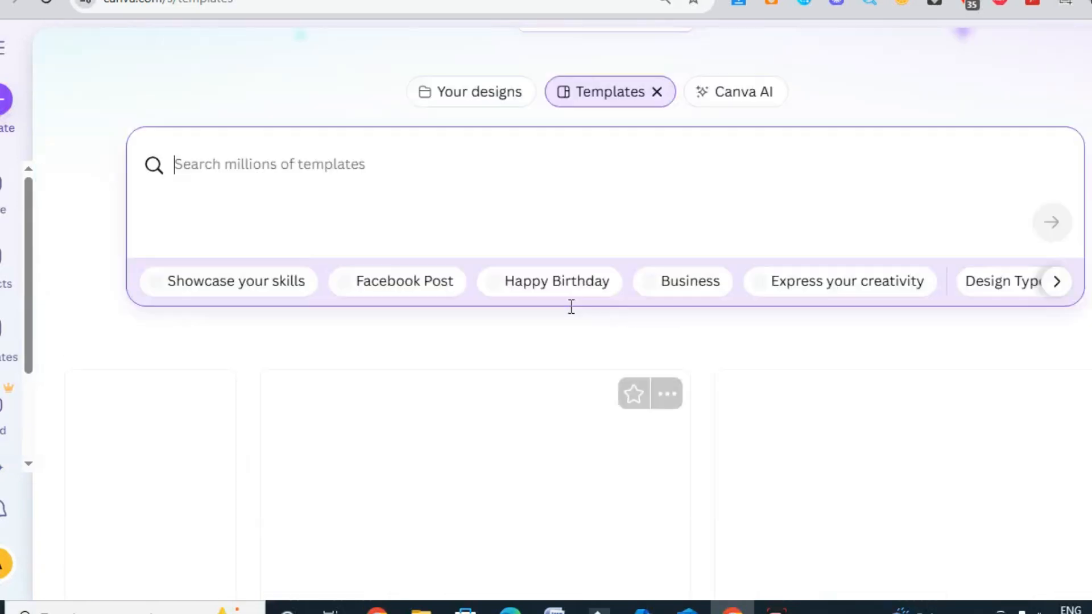
pyautogui.scroll(-15, 601, 296)
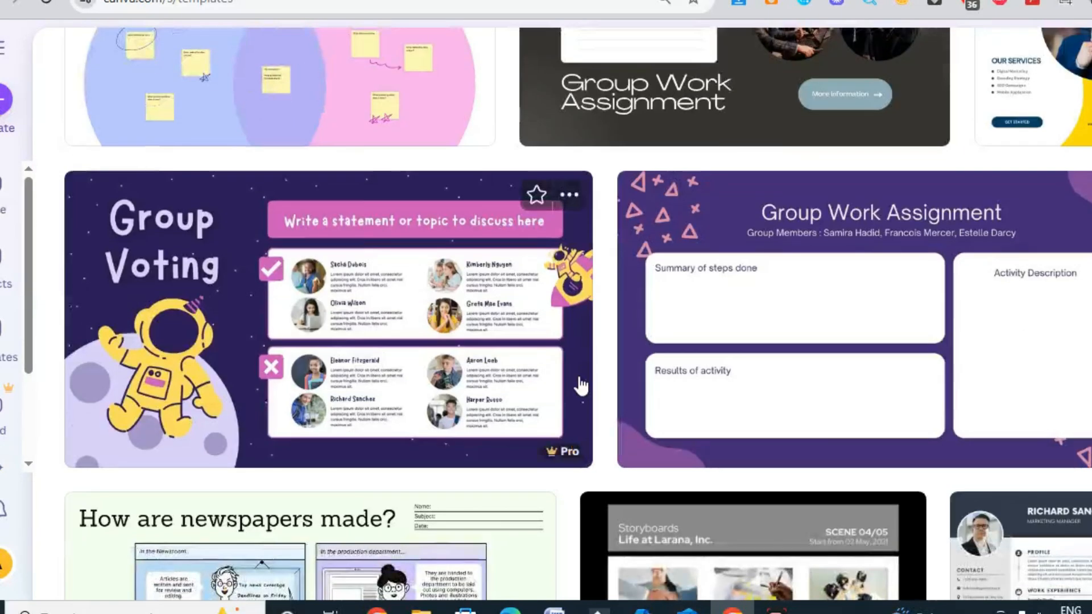
pyautogui.scroll(-18, 579, 377)
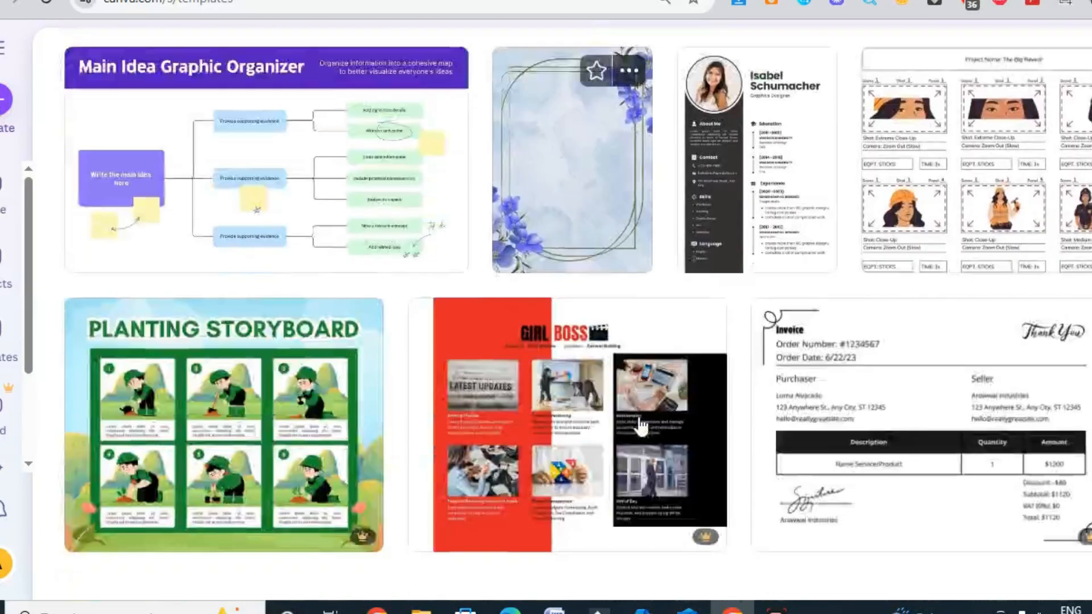
pyautogui.scroll(-8, 641, 426)
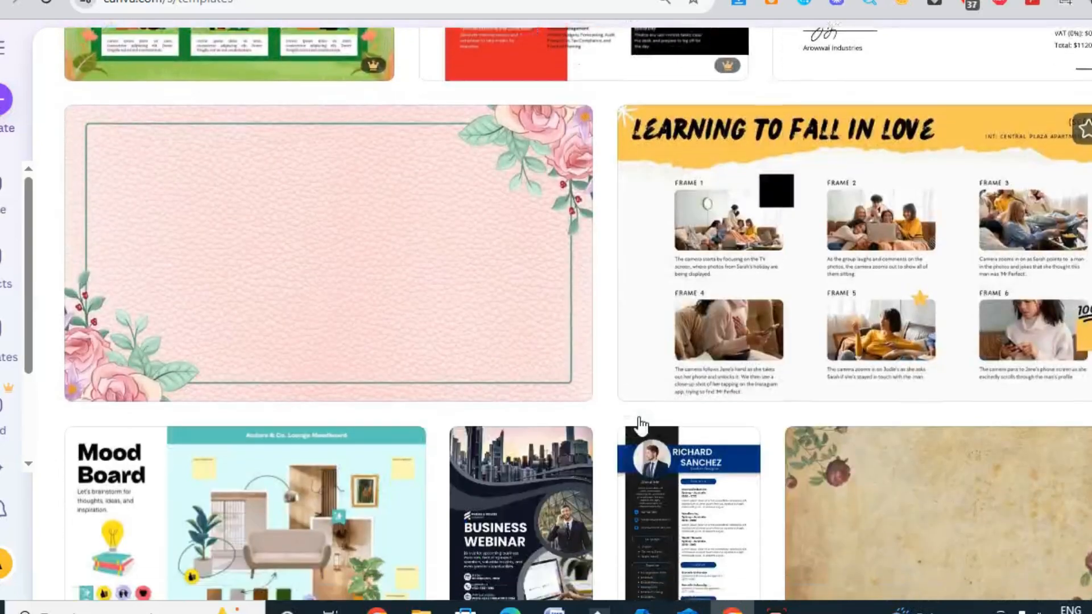
pyautogui.scroll(20, 641, 427)
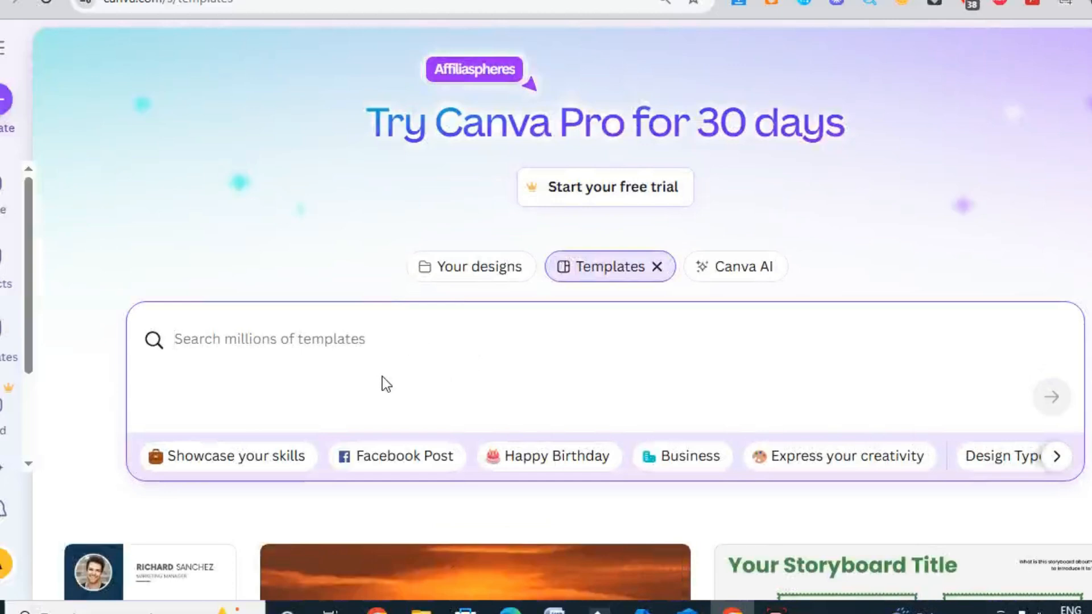
pyautogui.write('visiting card')
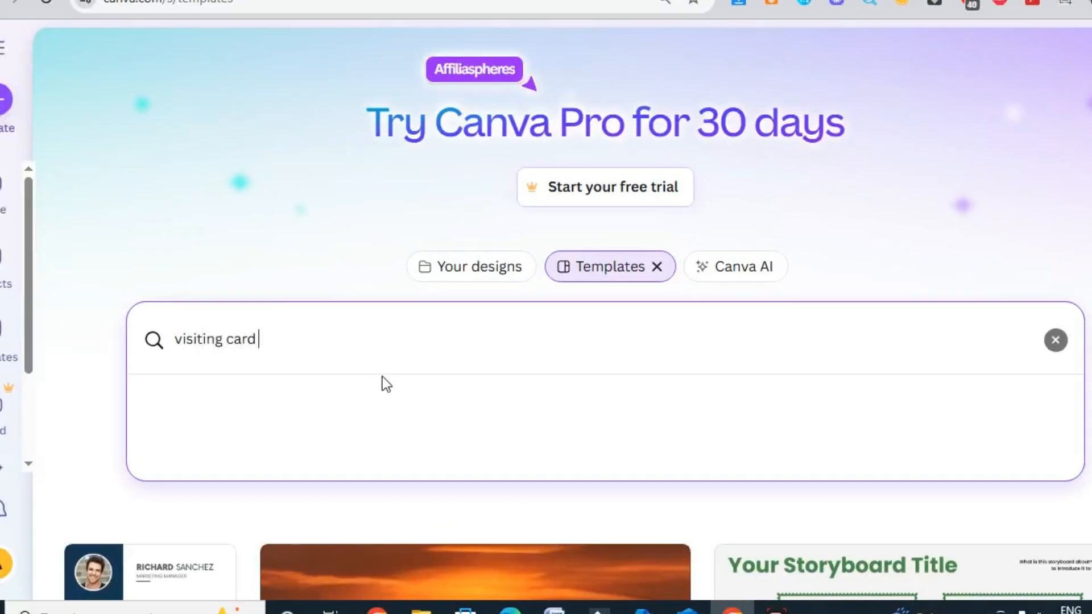
pyautogui.press('Return')
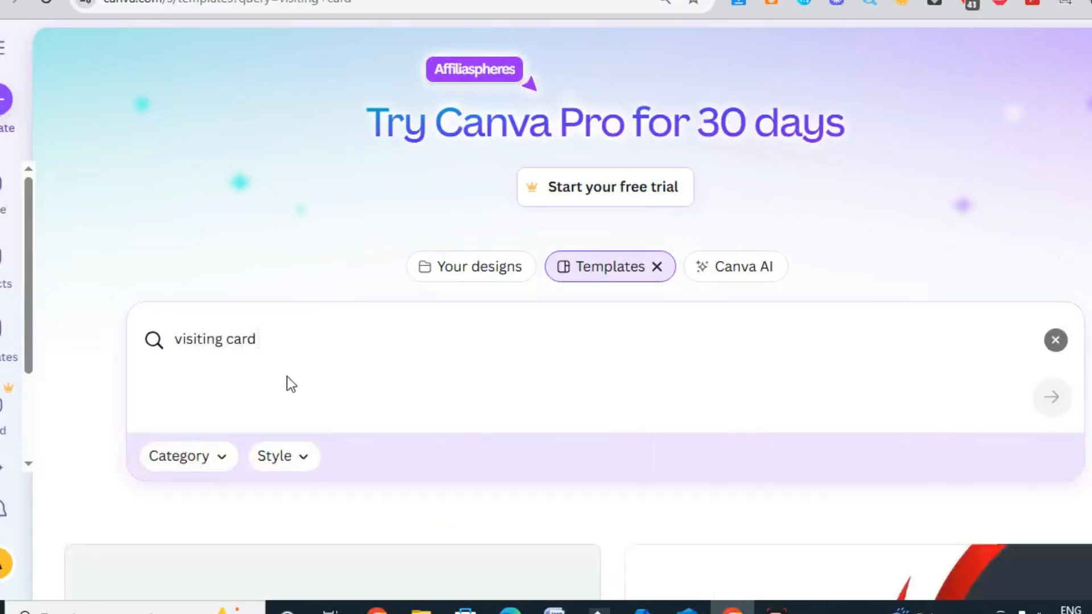
# Examine the visiting card templates in the search results for a suitable layout
pyautogui.scroll(-8, 291, 382)
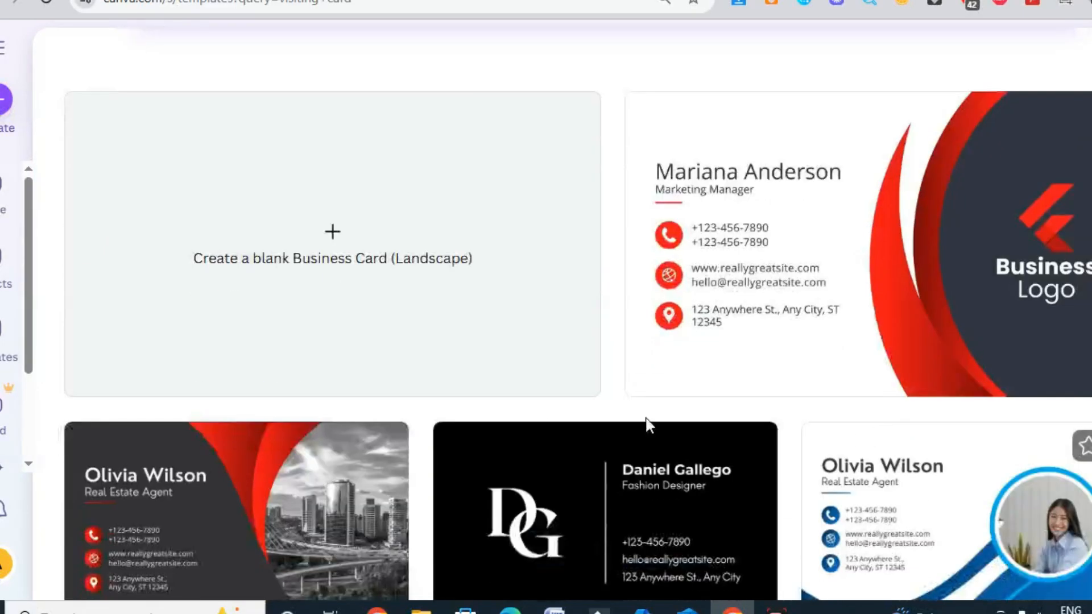
pyautogui.scroll(-10, 838, 435)
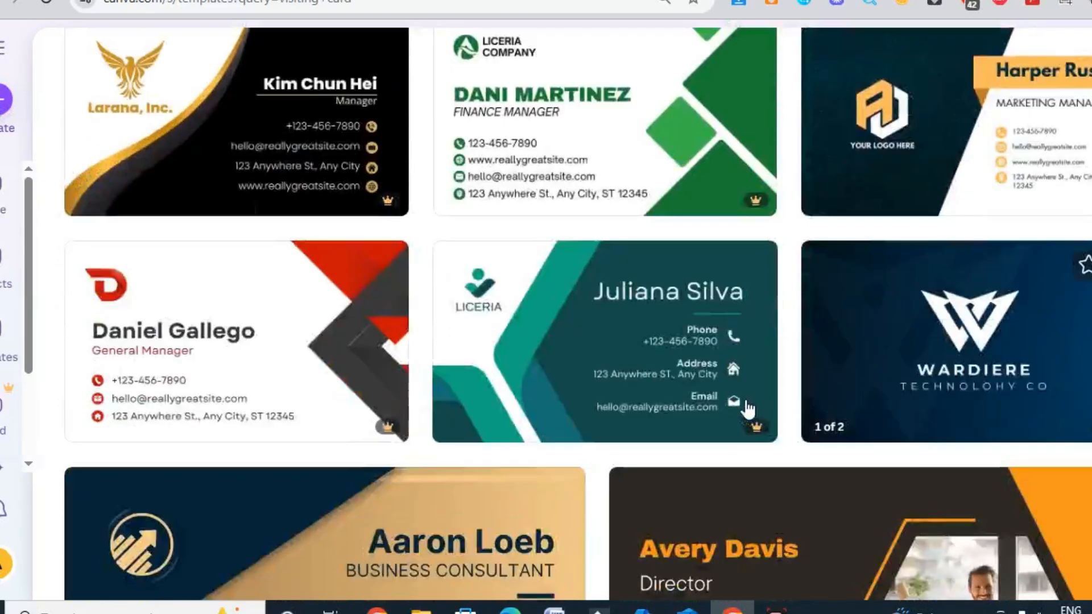
pyautogui.moveTo(584, 373)
pyautogui.scroll(-5, 543, 367)
pyautogui.scroll(5, 550, 377)
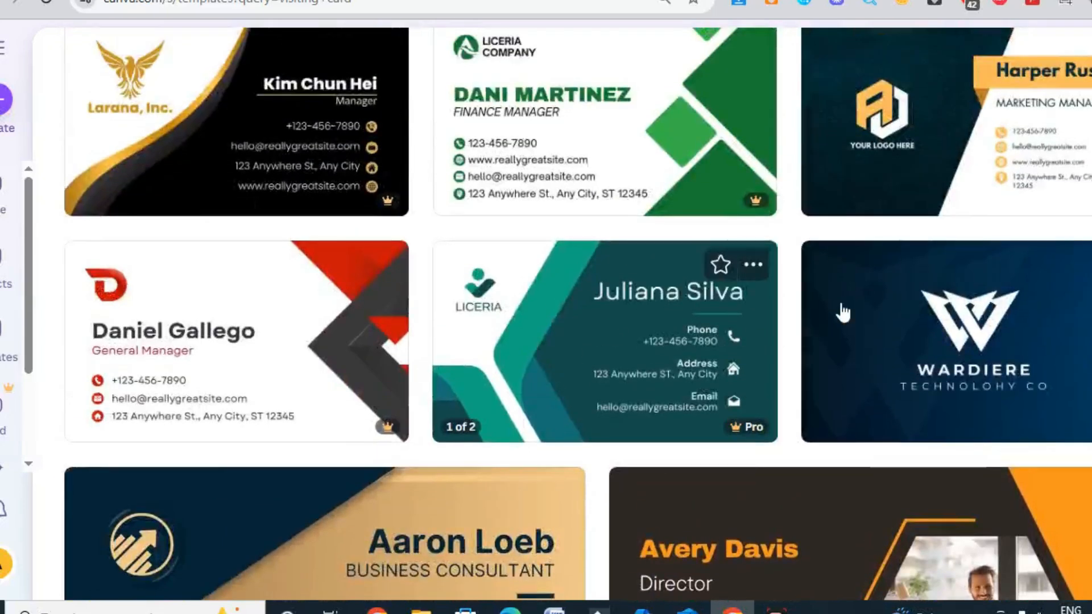
pyautogui.scroll(-6, 663, 339)
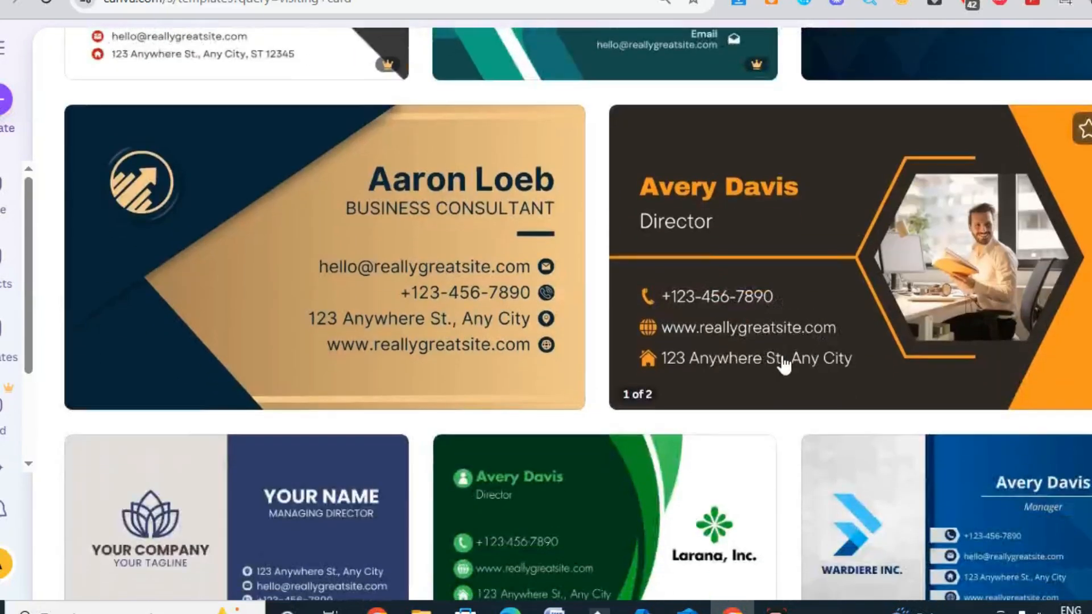
pyautogui.scroll(-5, 818, 350)
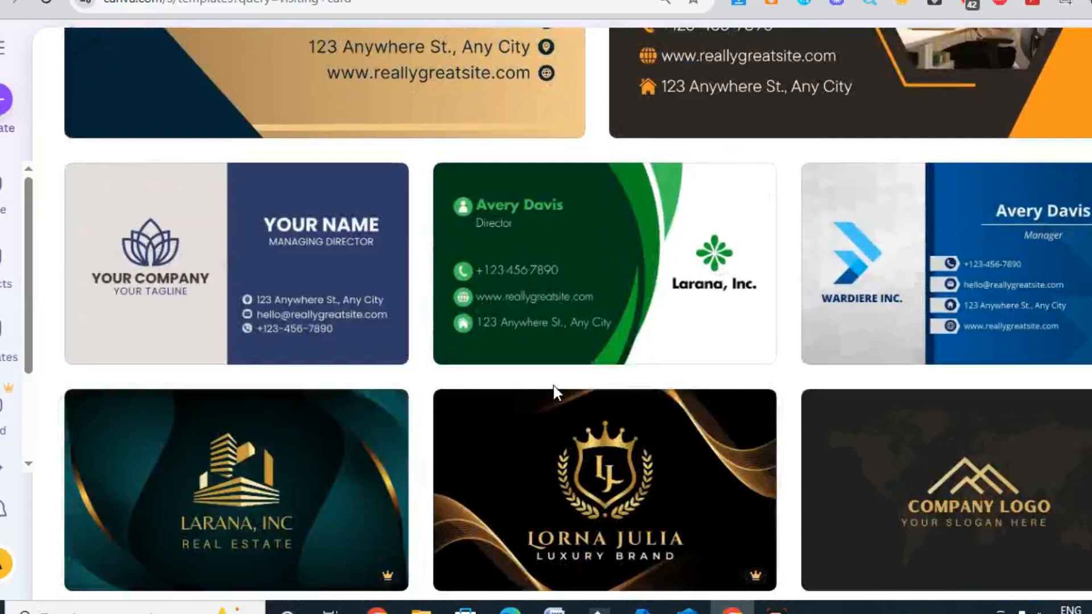
pyautogui.scroll(-12, 736, 319)
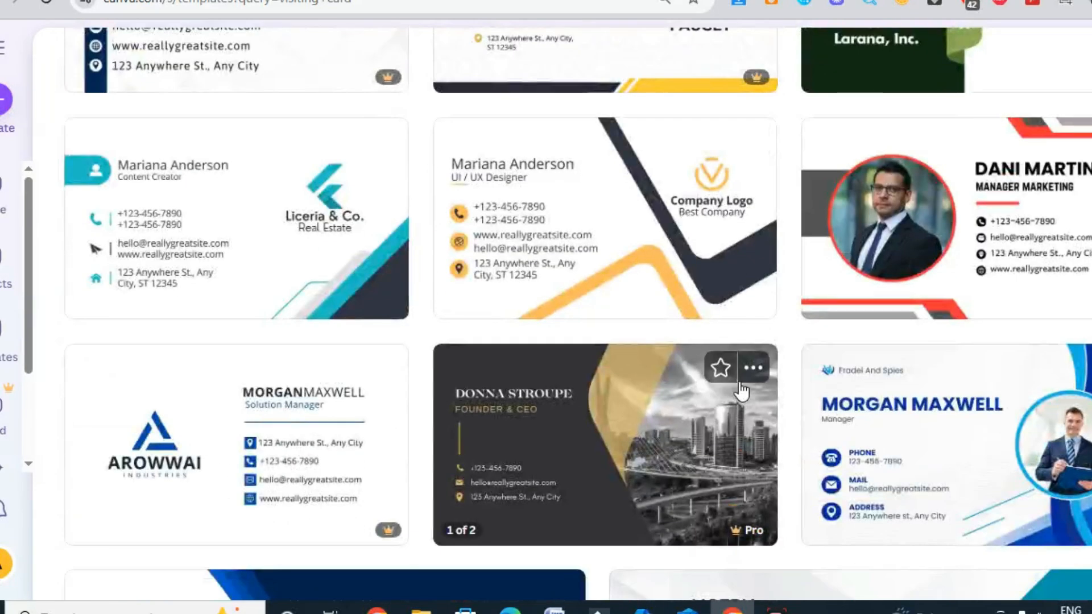
pyautogui.scroll(10, 741, 391)
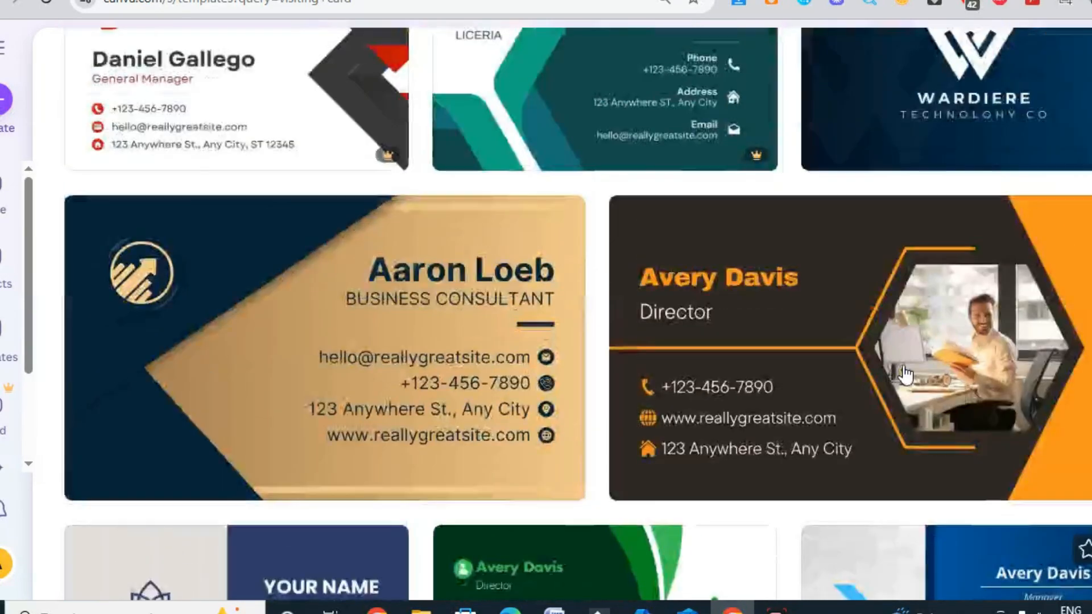
pyautogui.scroll(5, 906, 374)
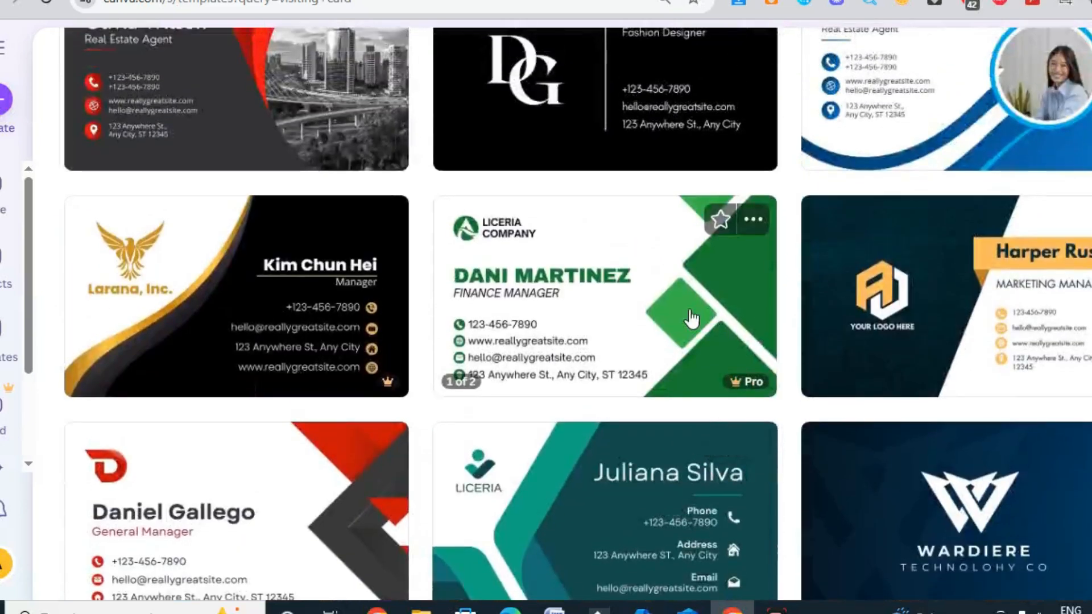
# Preview the Green and White Modern Business Card template with its similar designs and close the preview
pyautogui.click(570, 307)
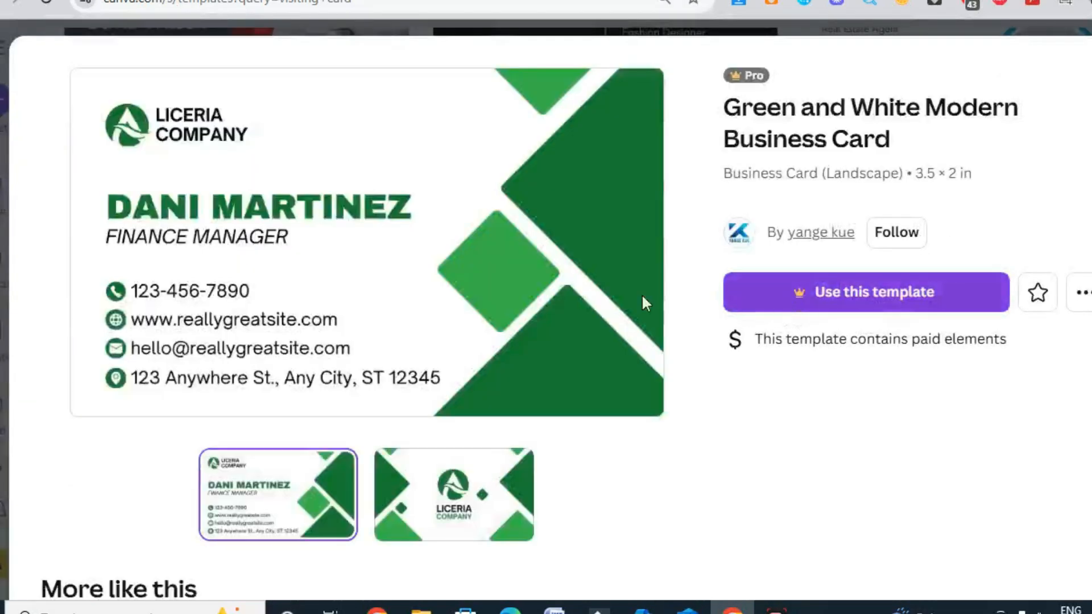
pyautogui.scroll(-1, 407, 301)
pyautogui.scroll(-5, 411, 306)
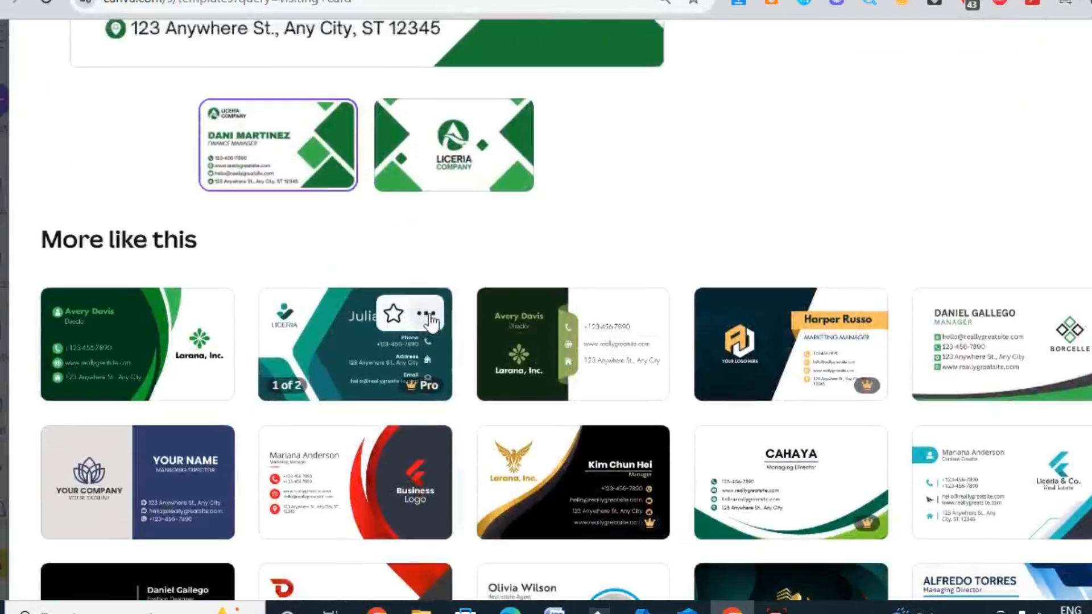
pyautogui.scroll(6, 691, 312)
pyautogui.press('Escape')
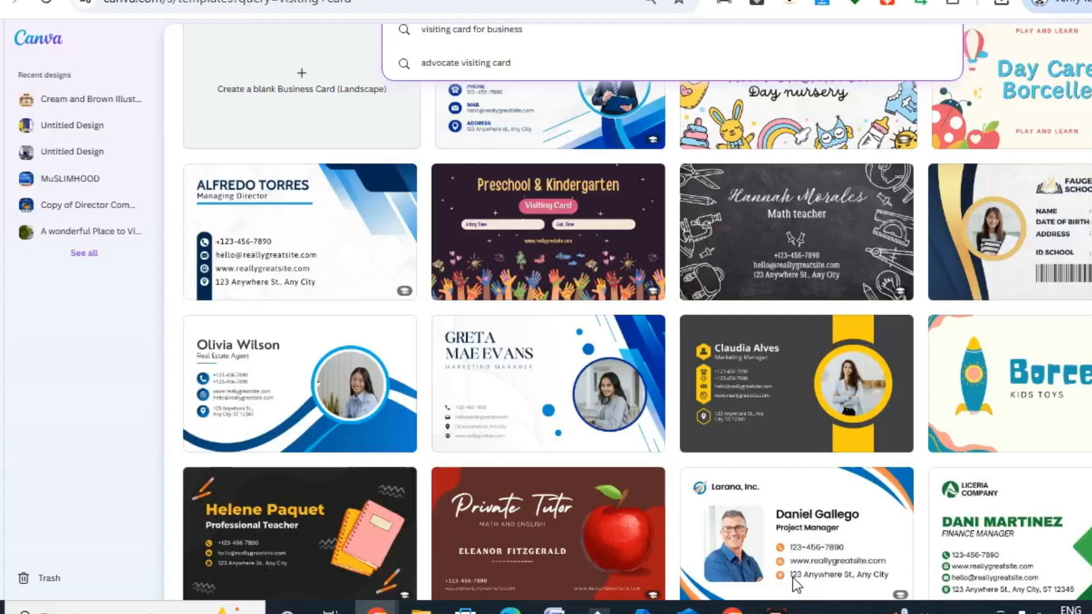
# Choose the Navy Yellow Simple Professional Business Card from the visiting card results and open it for customizing
pyautogui.scroll(-6, 732, 446)
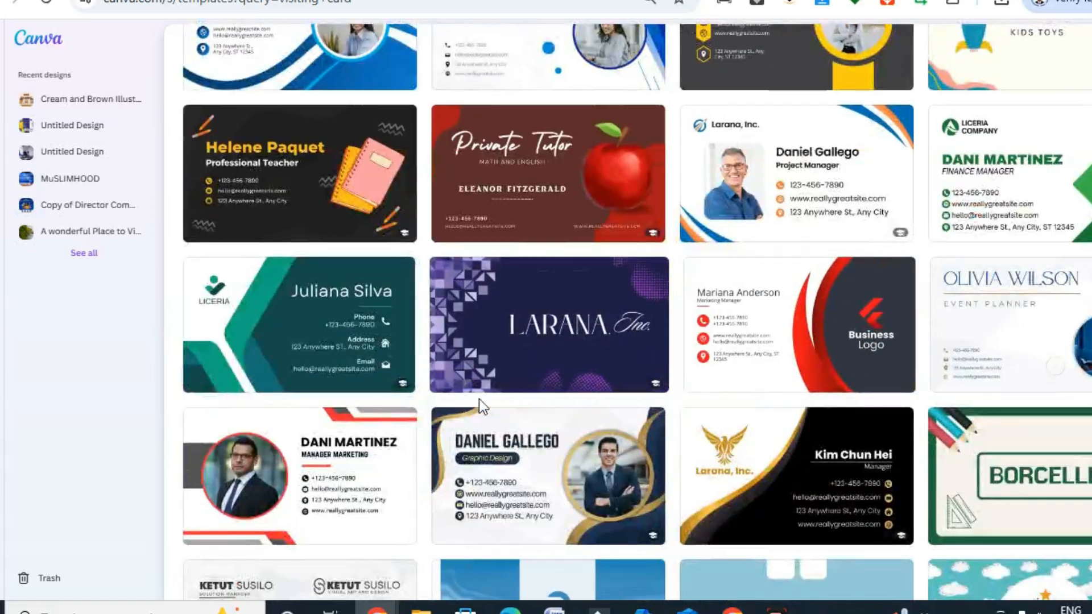
pyautogui.scroll(10, 612, 370)
pyautogui.scroll(1, 613, 371)
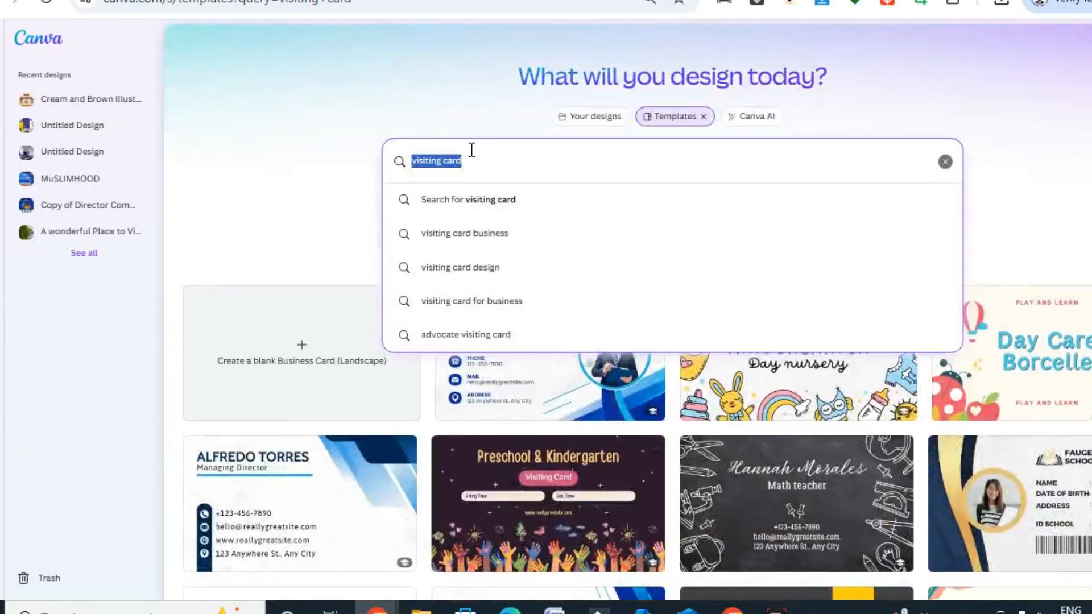
pyautogui.scroll(-8, 519, 179)
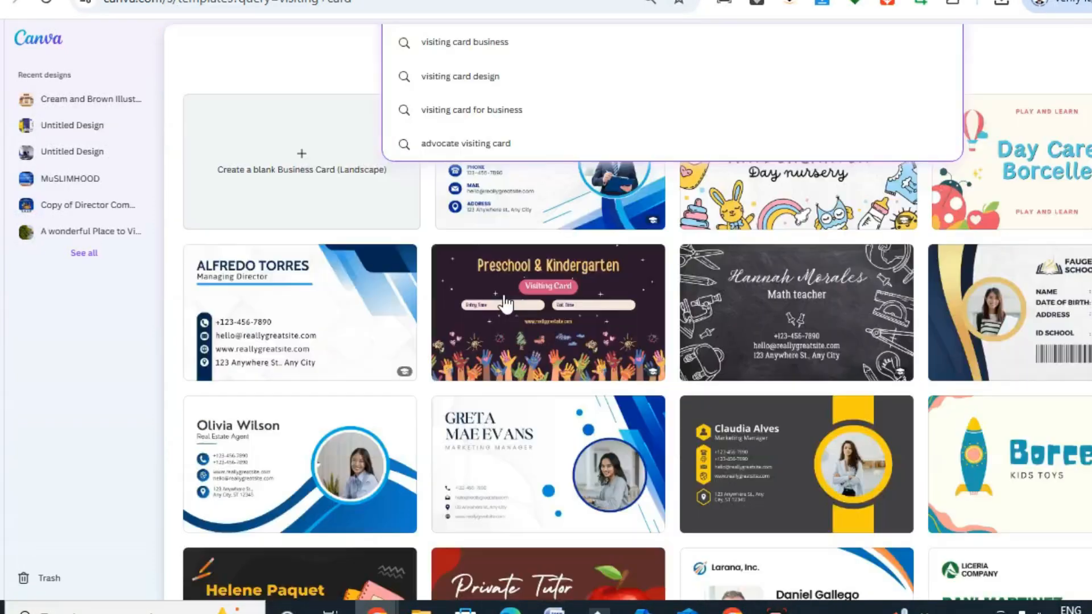
pyautogui.scroll(-8, 271, 347)
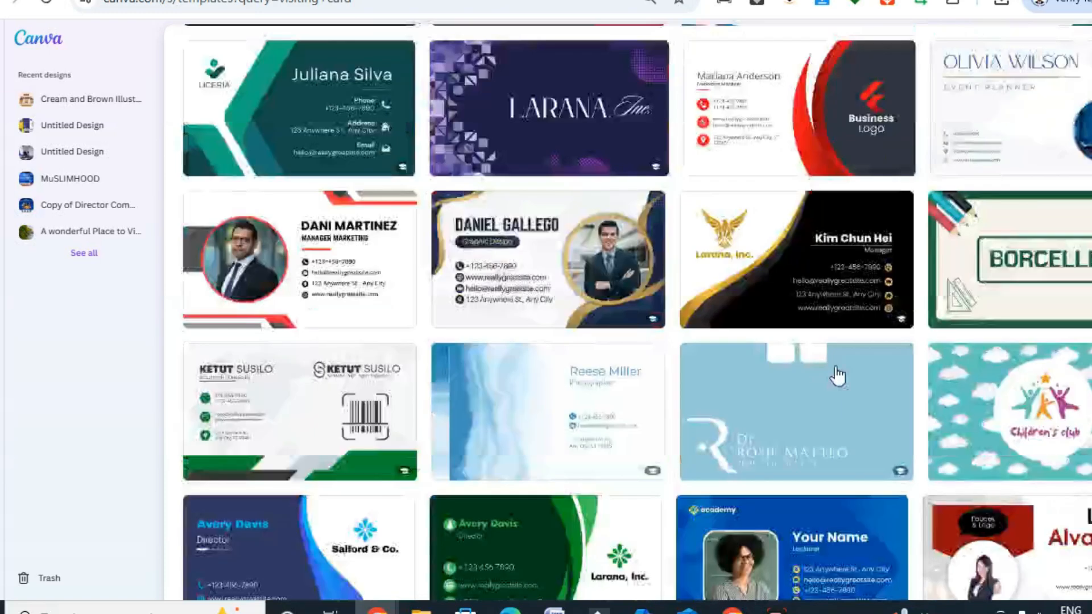
pyautogui.scroll(-10, 738, 453)
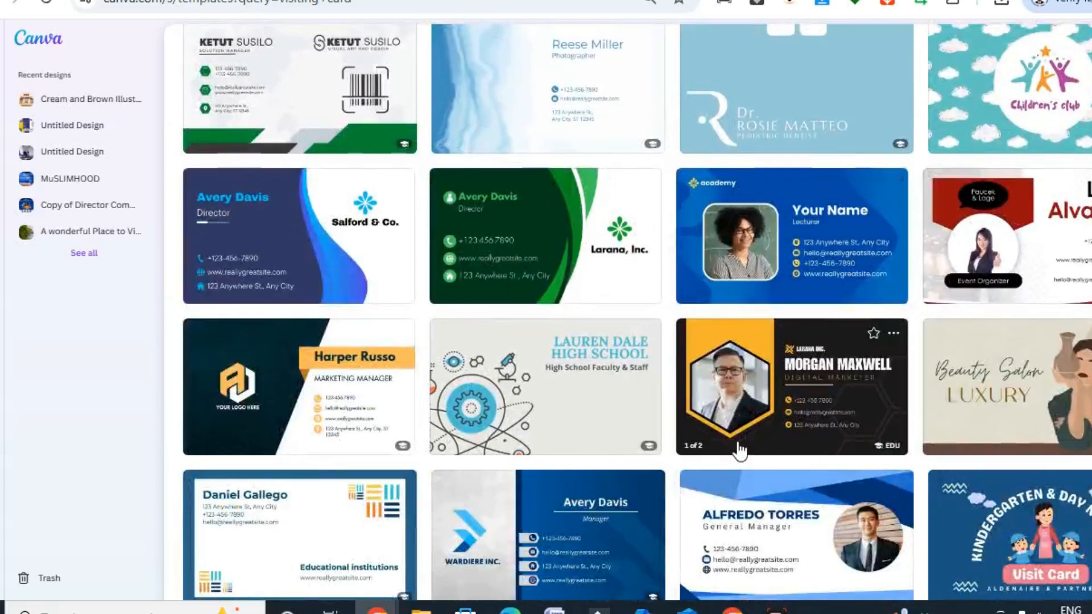
pyautogui.scroll(2, 371, 205)
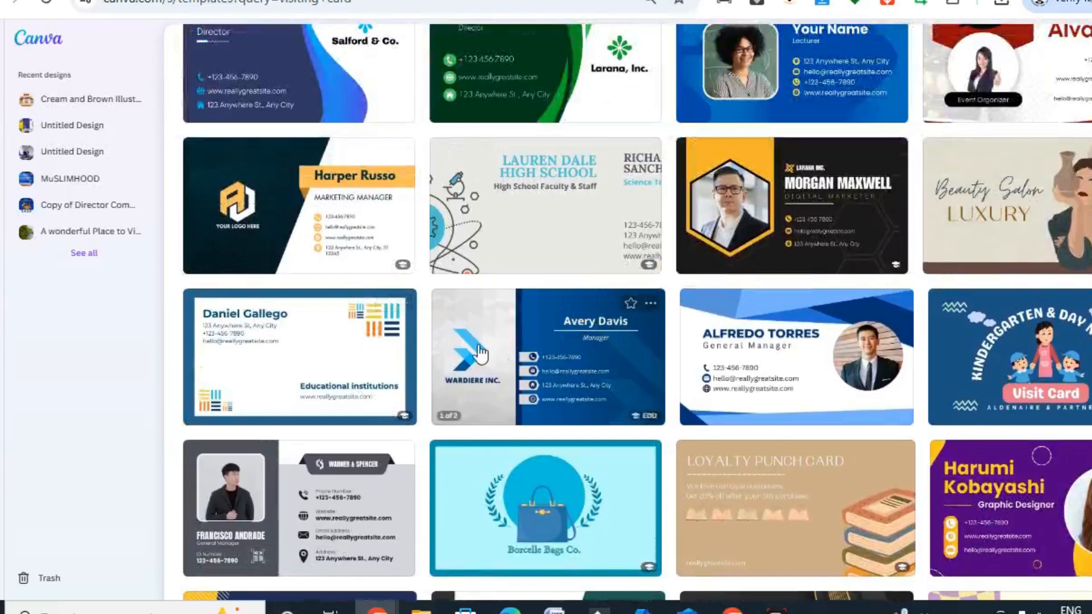
pyautogui.click(329, 206)
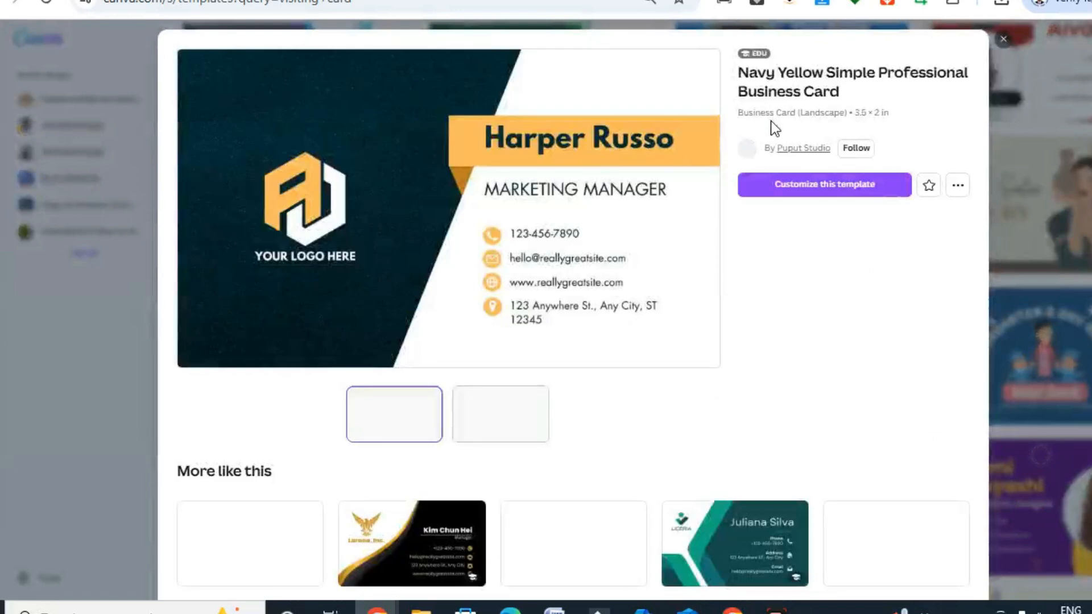
pyautogui.click(822, 187)
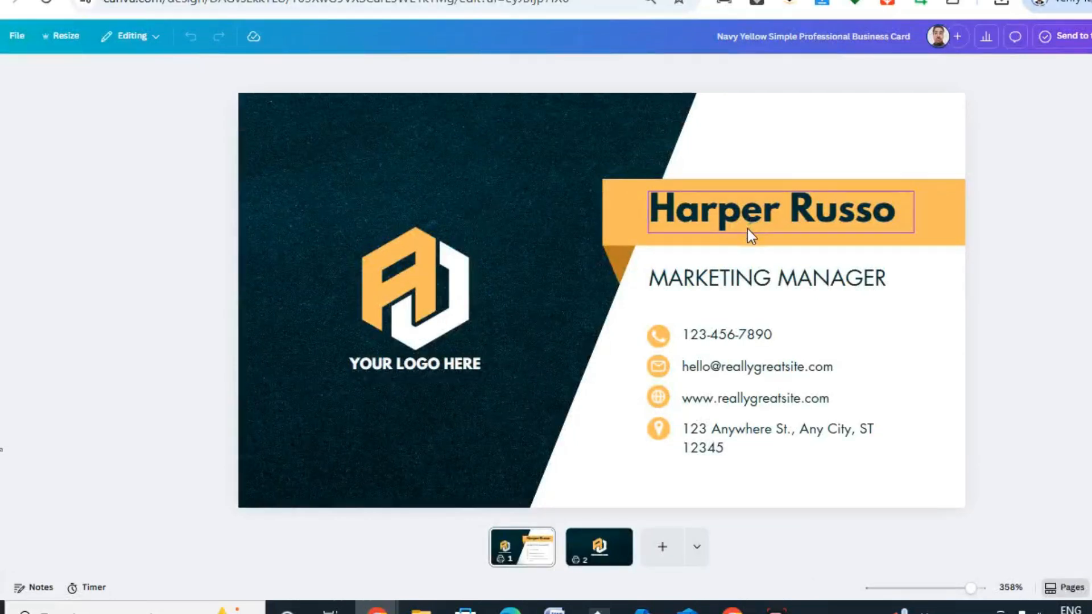
# Replace the name on the card's yellow banner with "Intel Talks"
pyautogui.doubleClick(748, 227)
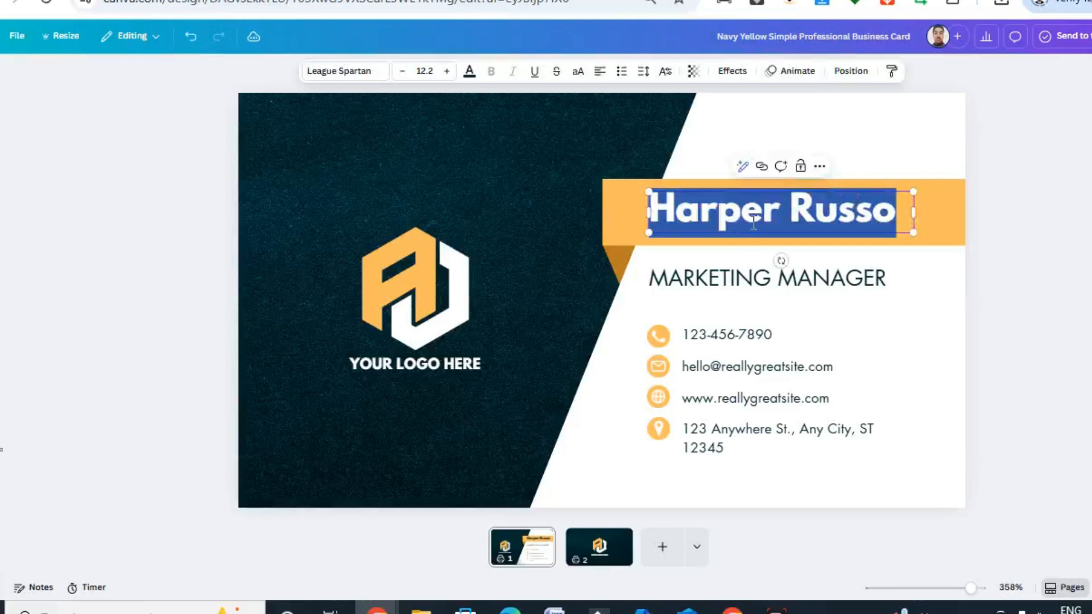
pyautogui.write('Intel Tal')
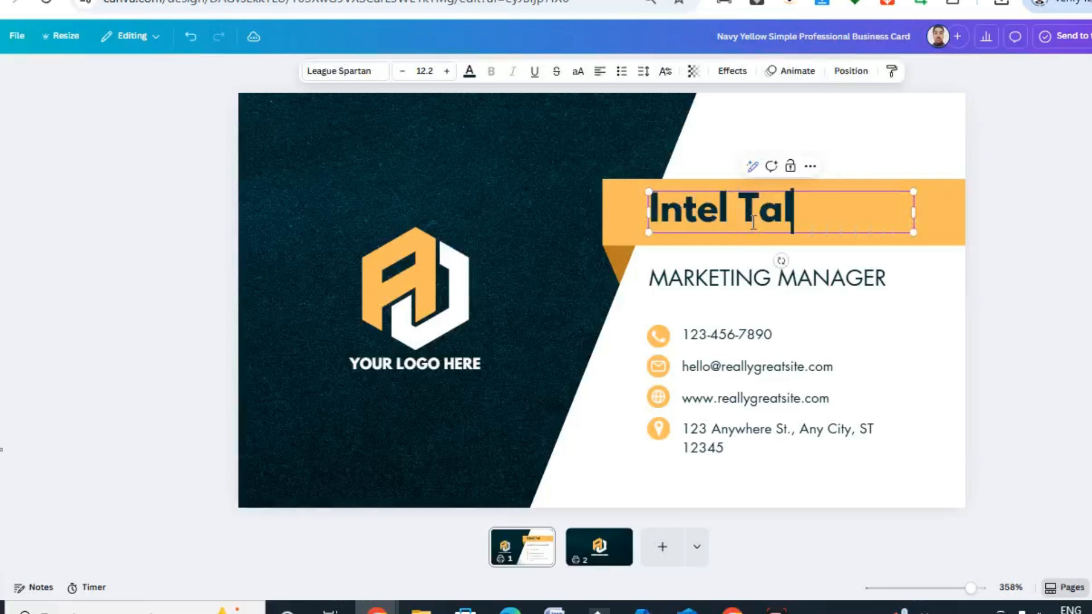
pyautogui.write('ks')
# Replace the template's placeholder logo graphic with the Intel Talks logo image from the uploads
pyautogui.click(448, 336)
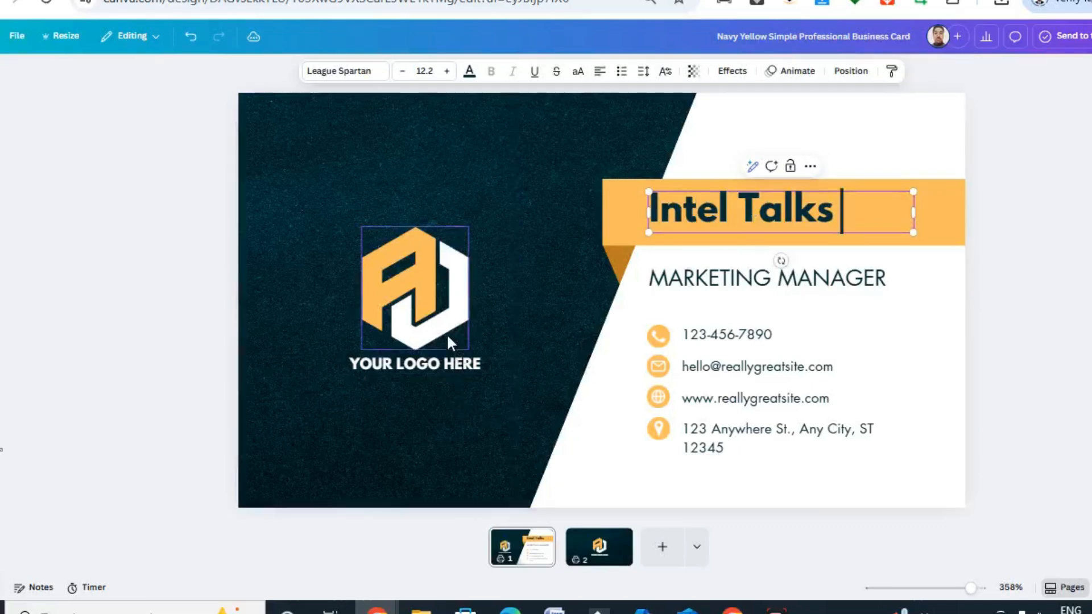
pyautogui.press('Delete')
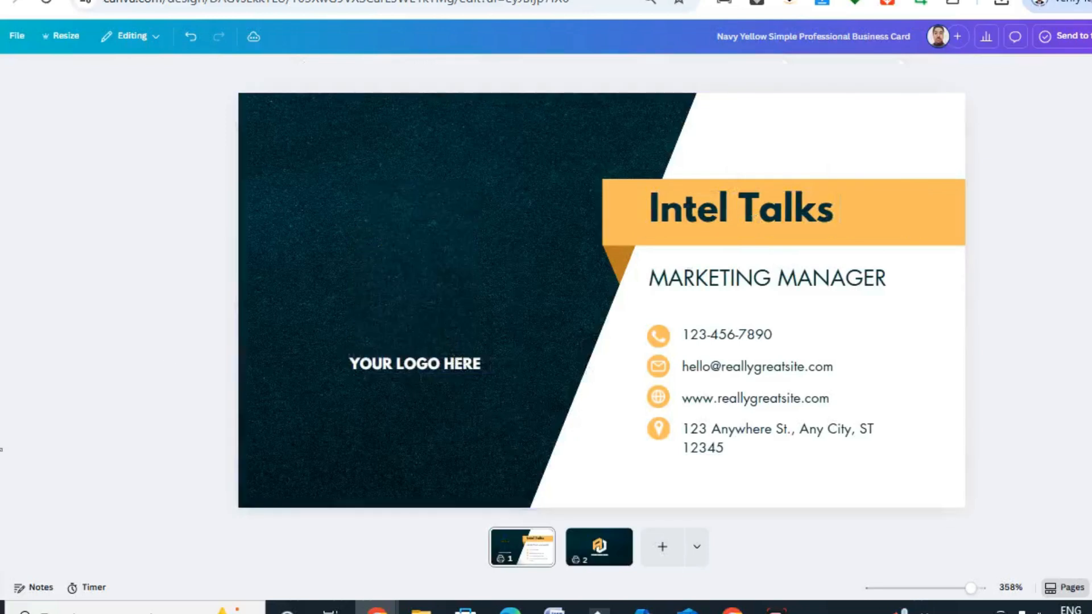
pyautogui.click(2, 277)
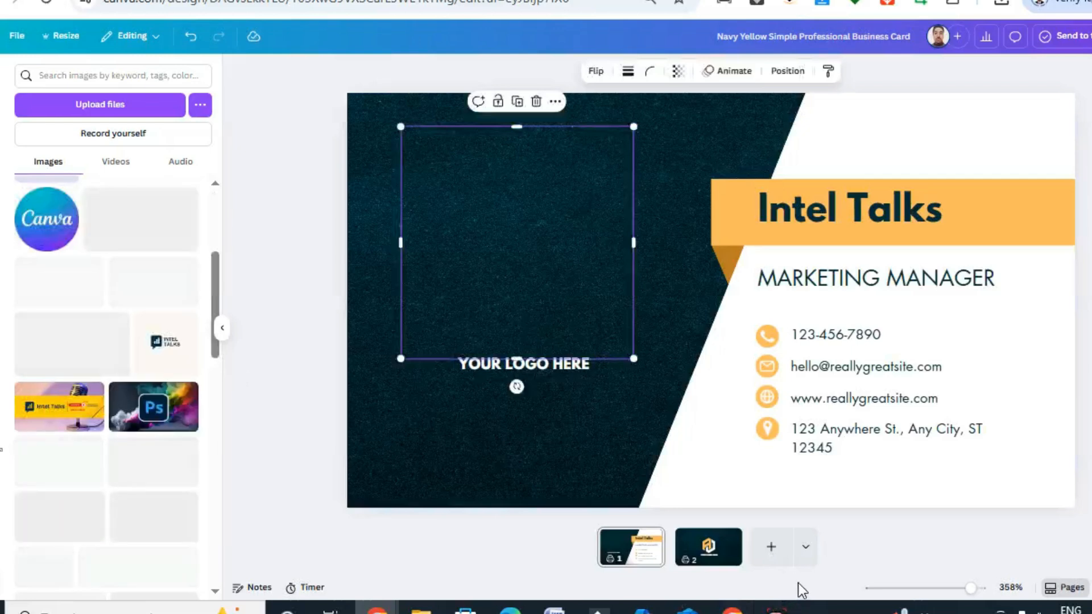
pyautogui.hotkey('ctrl', 'v')
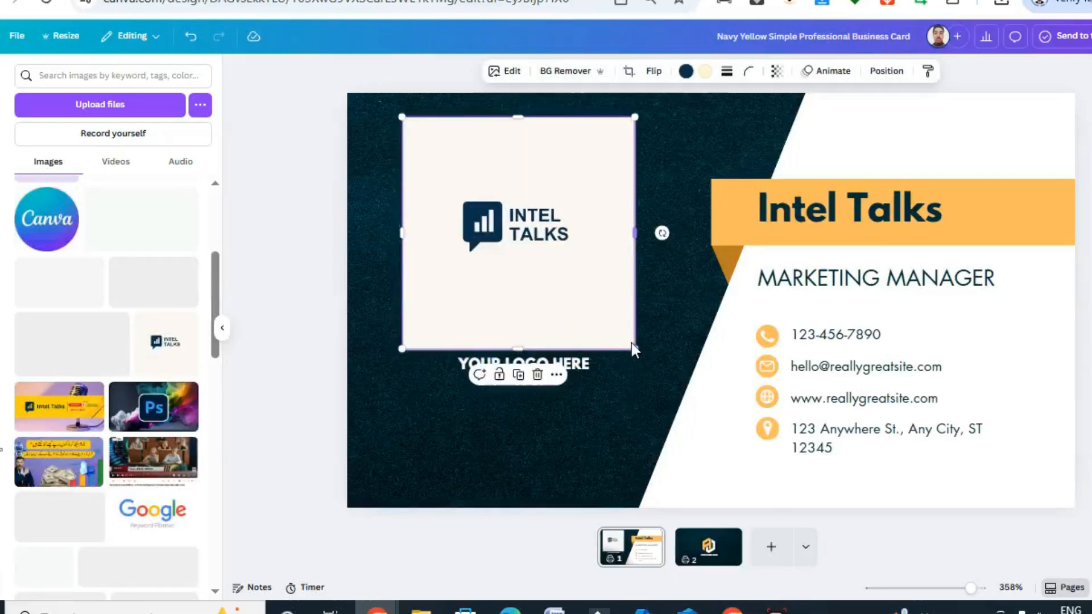
# Scale down the Intel Talks logo image and crop all four sides closely around the logo
pyautogui.moveTo(637, 351); pyautogui.dragTo(543, 239)
pyautogui.moveTo(468, 249); pyautogui.dragTo(468, 200)
pyautogui.moveTo(469, 116); pyautogui.dragTo(470, 149)
pyautogui.moveTo(535, 177); pyautogui.dragTo(510, 175)
pyautogui.moveTo(399, 173); pyautogui.dragTo(427, 173)
# Slightly round the corners of the cropped Intel Talks logo image
pyautogui.click(749, 71)
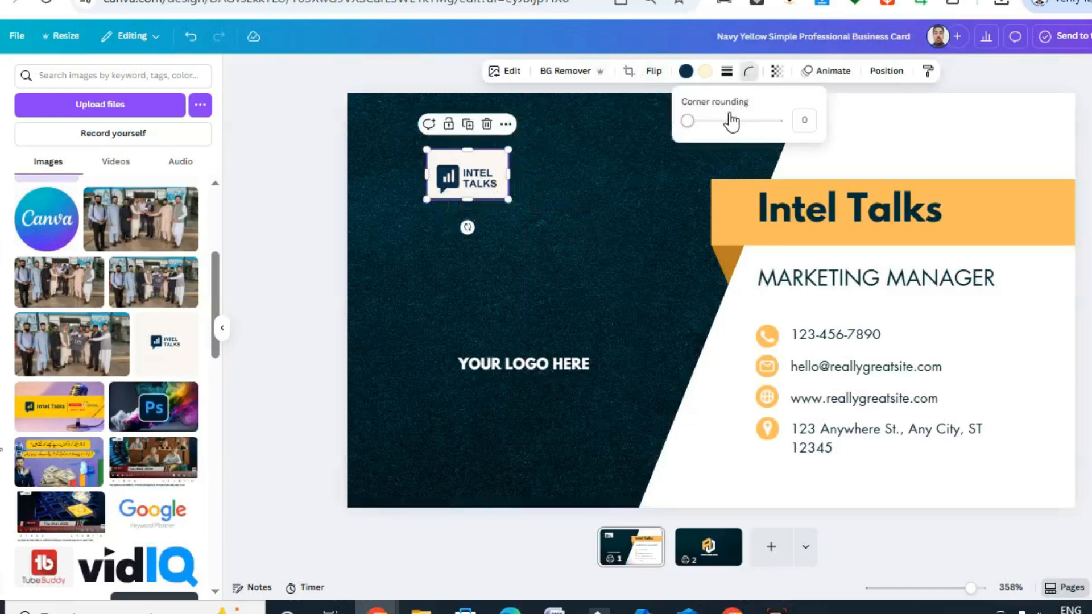
pyautogui.click(703, 121)
pyautogui.moveTo(704, 123); pyautogui.dragTo(694, 131)
# Place the logo above the "YOUR LOGO HERE" text and enlarge it, centred in the dark area
pyautogui.moveTo(466, 168); pyautogui.dragTo(510, 246)
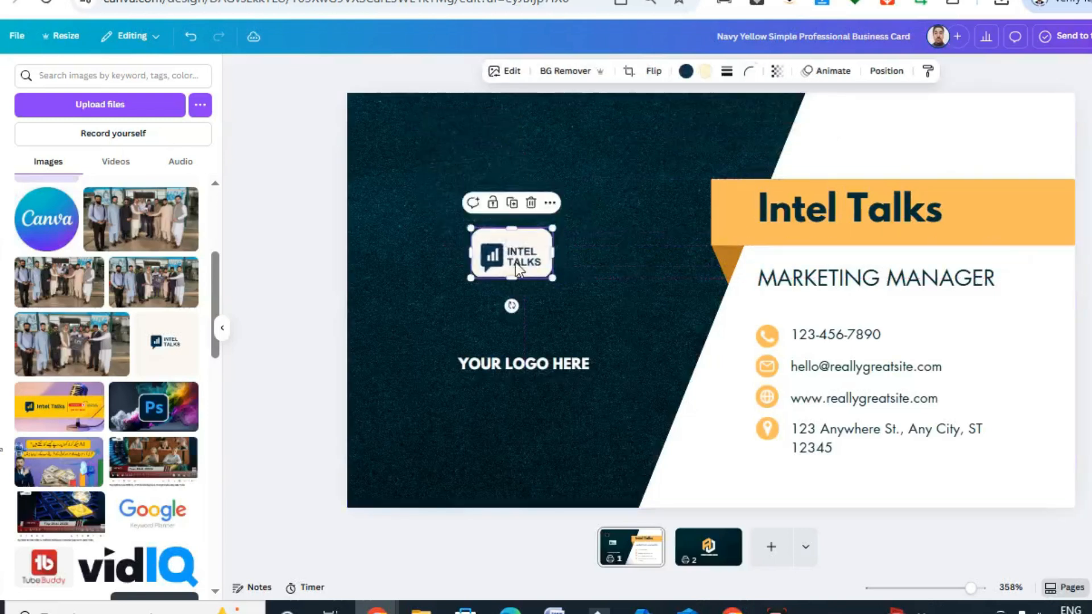
pyautogui.moveTo(552, 280); pyautogui.dragTo(603, 311)
pyautogui.moveTo(569, 262); pyautogui.dragTo(545, 254)
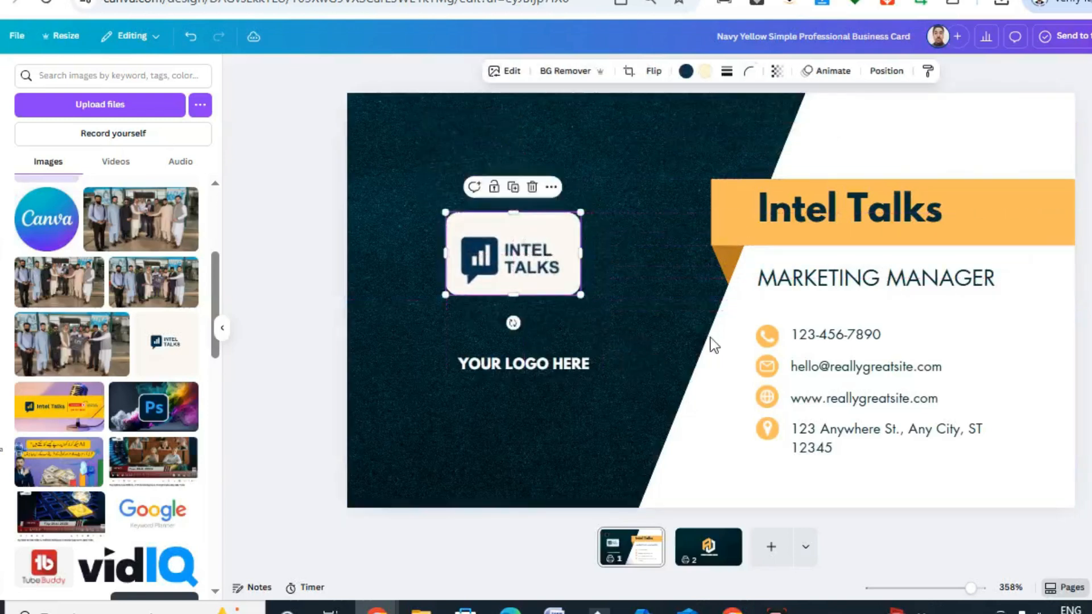
# Open the design type chooser to create a new design from the business card editor
pyautogui.click(873, 285)
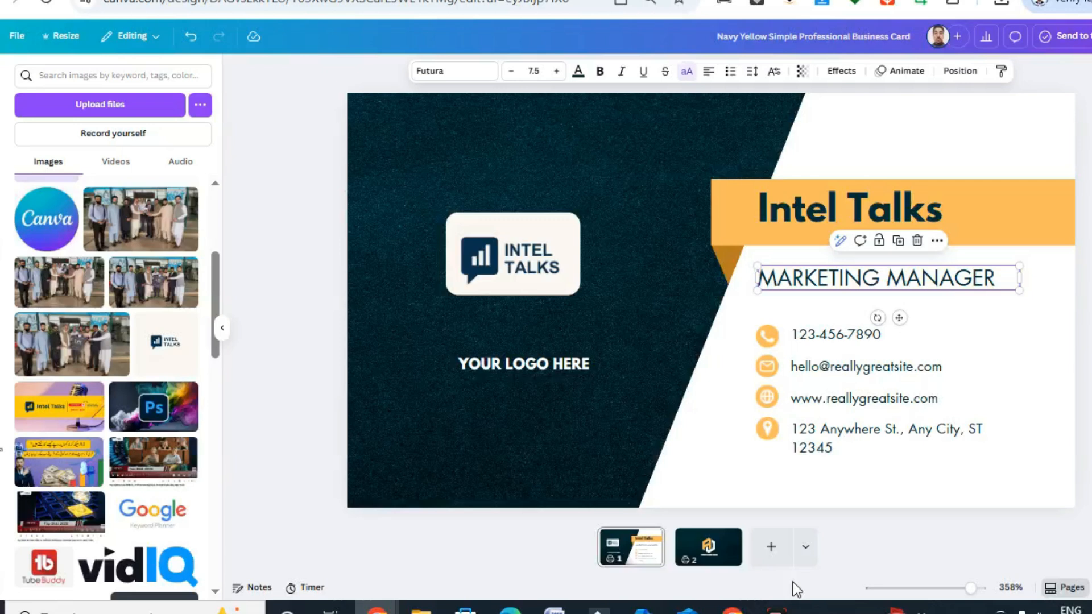
pyautogui.hotkey('alt', 'f')
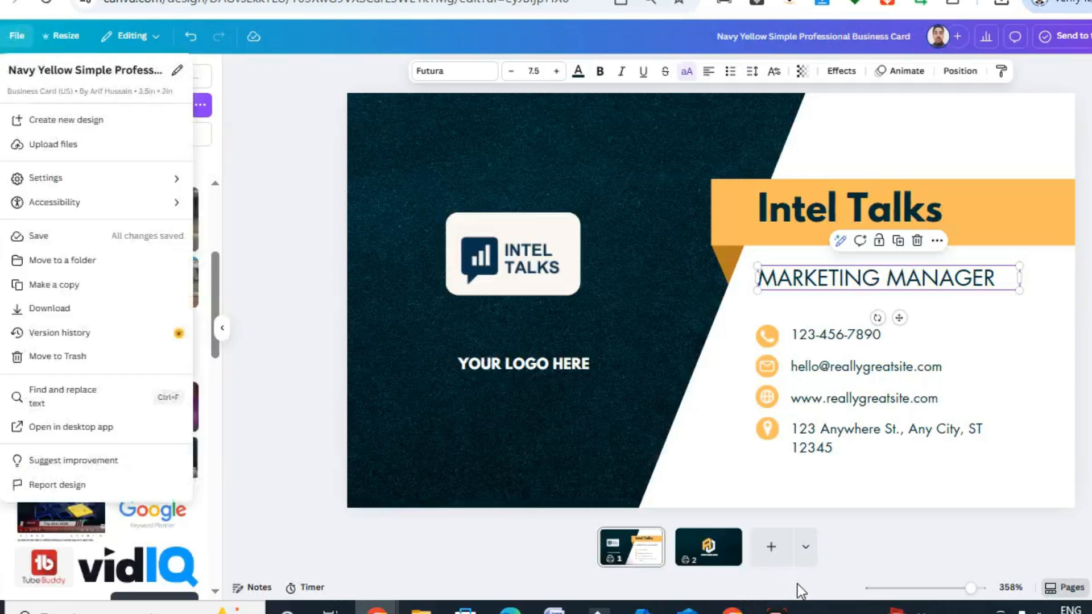
pyautogui.click(98, 124)
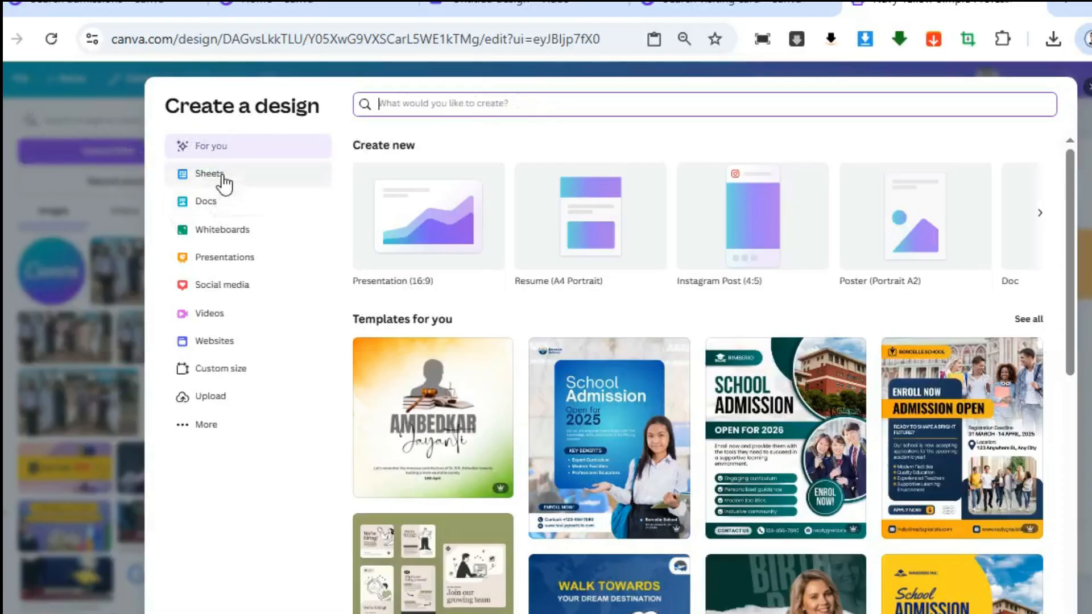
# Examine the template categories for Sheets, Docs, Whiteboards and Presentations
pyautogui.click(223, 181)
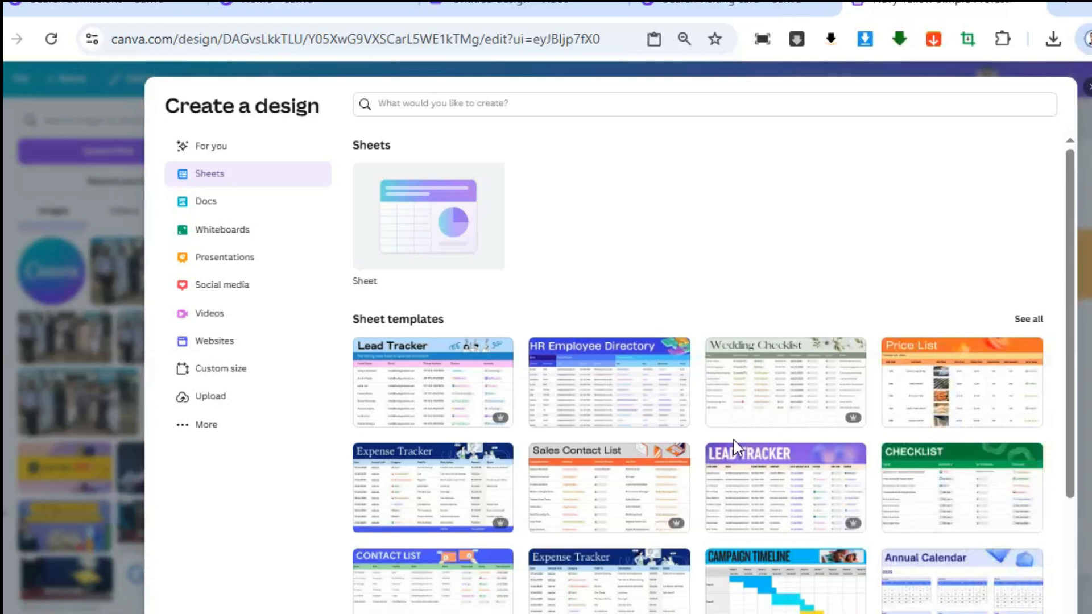
pyautogui.scroll(-4, 763, 377)
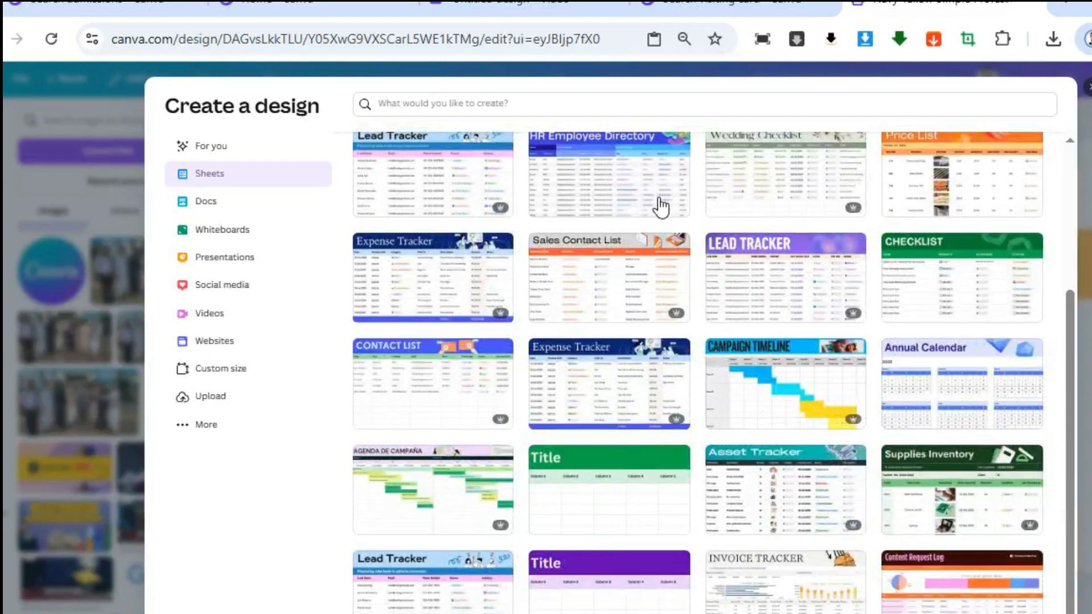
pyautogui.click(224, 214)
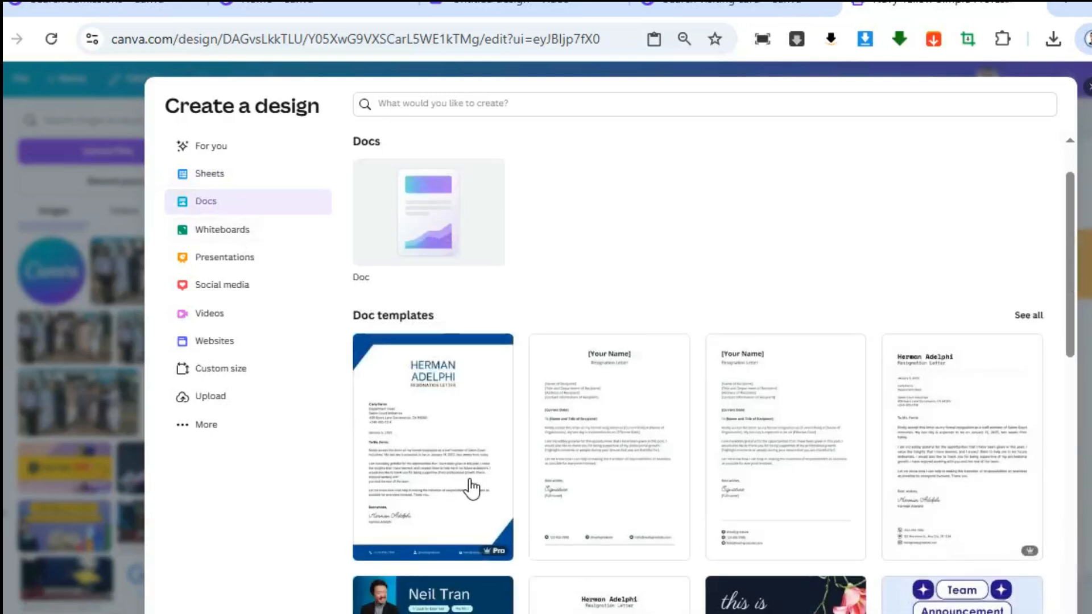
pyautogui.scroll(-3, 470, 488)
pyautogui.scroll(-11, 848, 378)
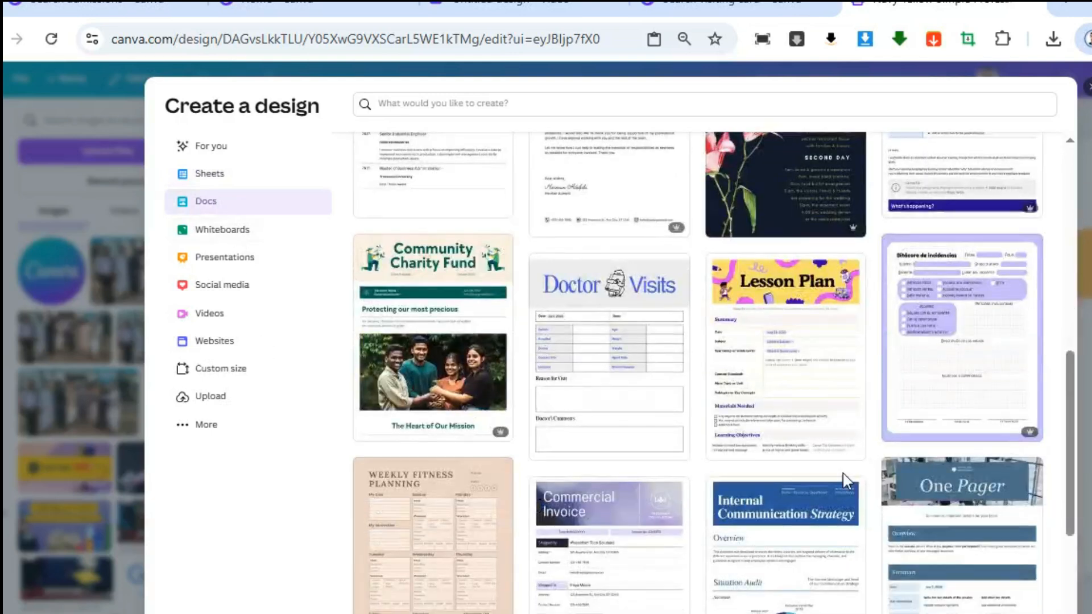
pyautogui.click(243, 241)
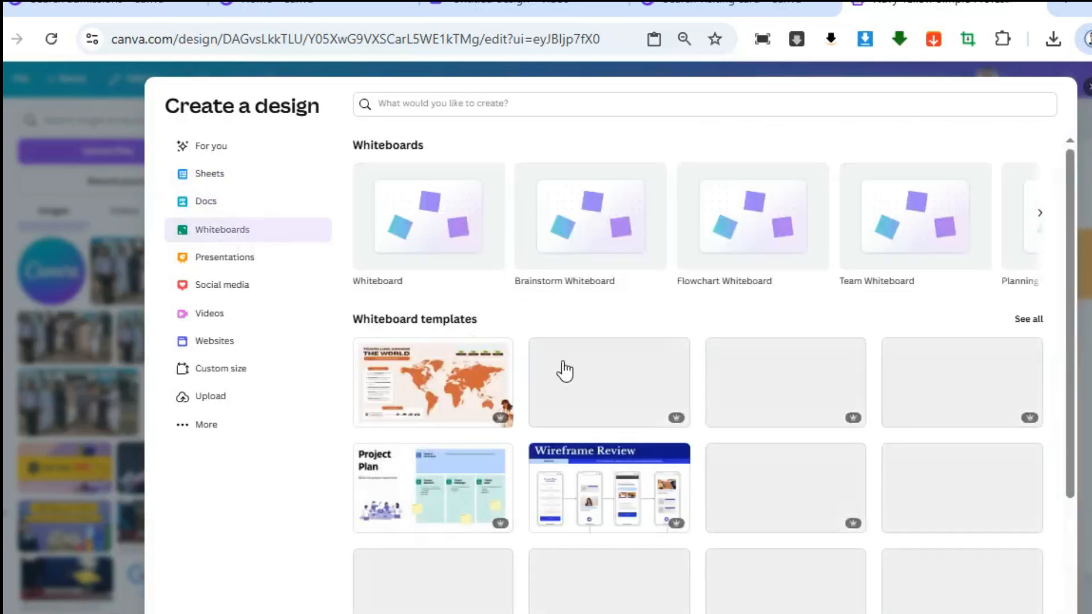
pyautogui.scroll(-4, 805, 383)
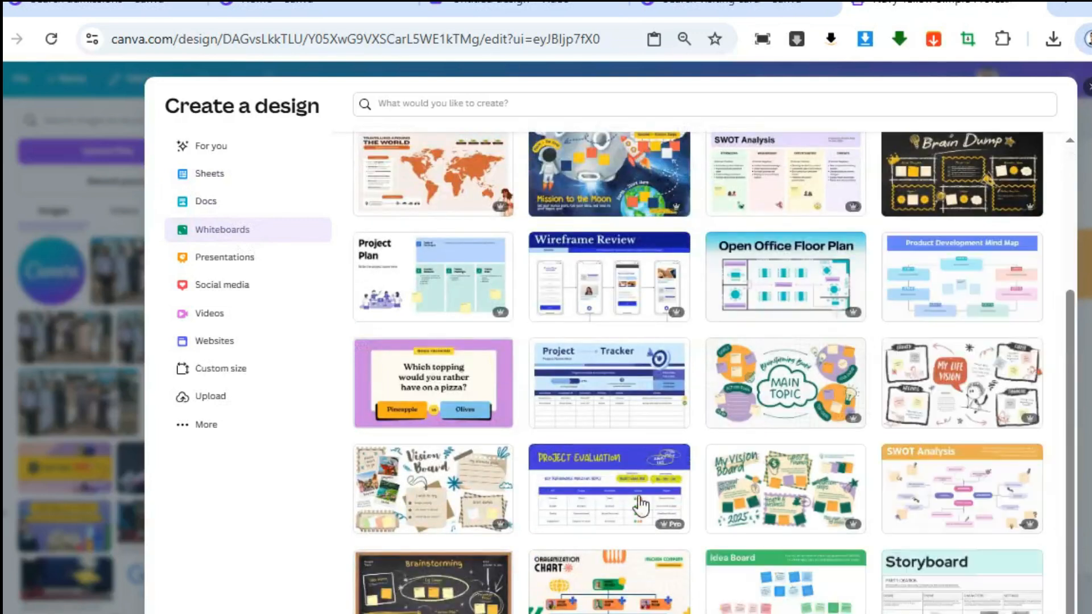
pyautogui.click(236, 266)
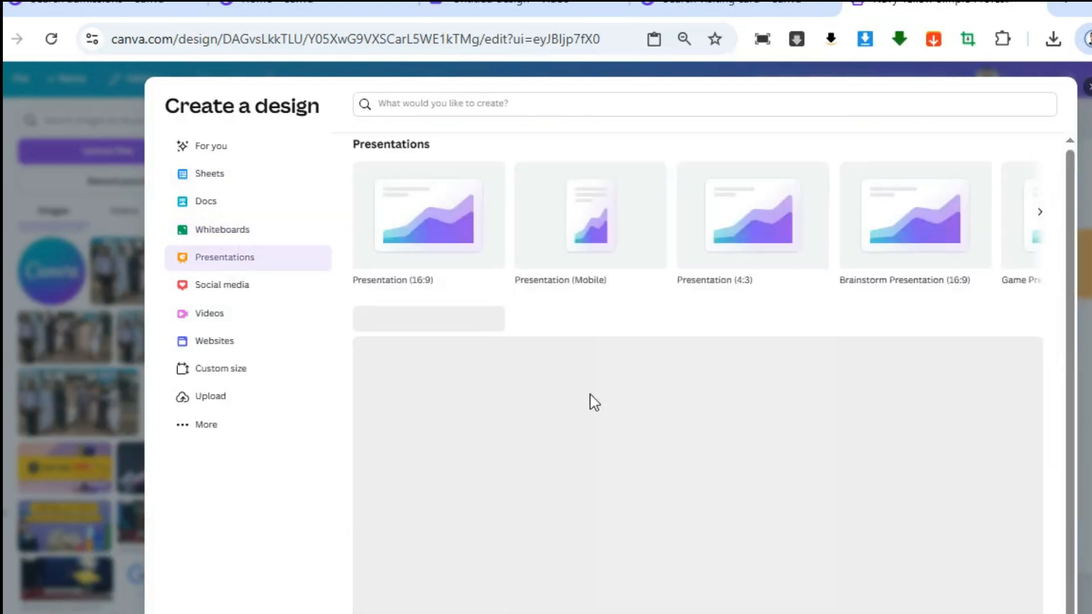
pyautogui.scroll(-3, 721, 451)
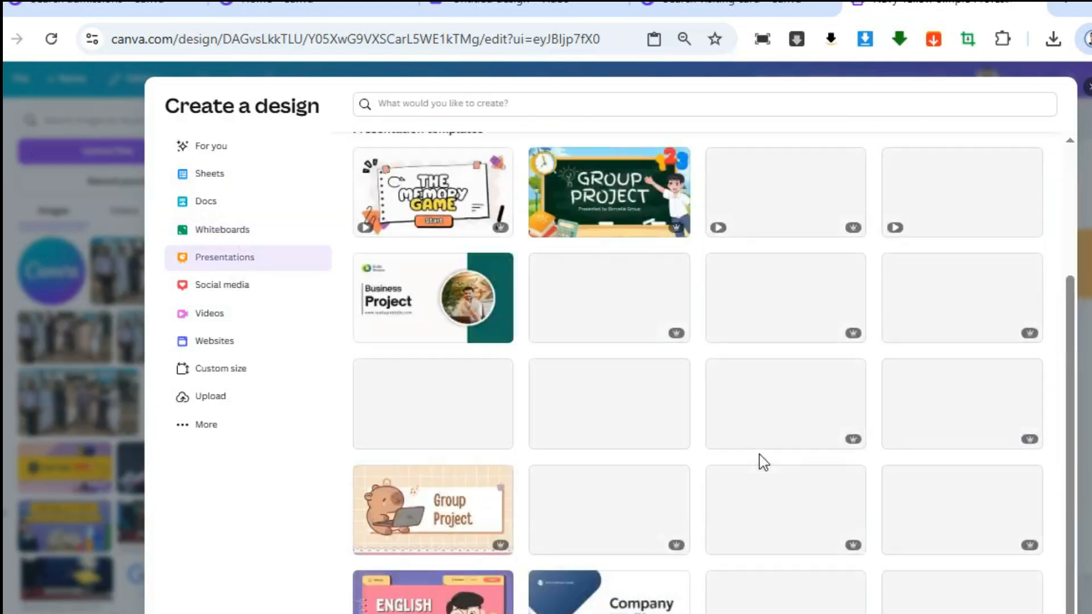
# Examine the Social media category with its popular formats and templates
pyautogui.click(266, 291)
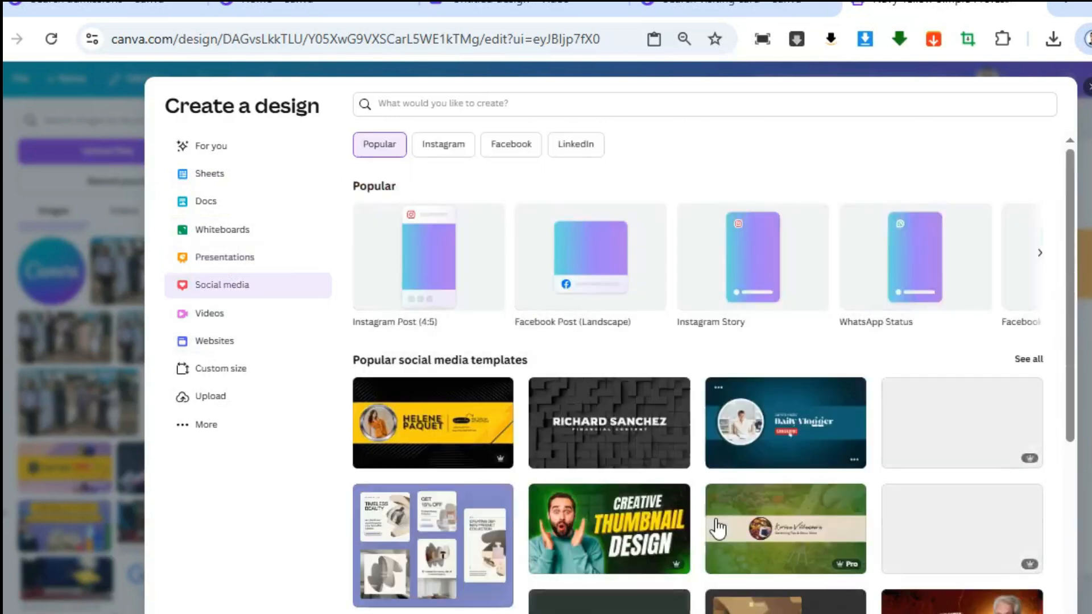
pyautogui.scroll(-5, 718, 528)
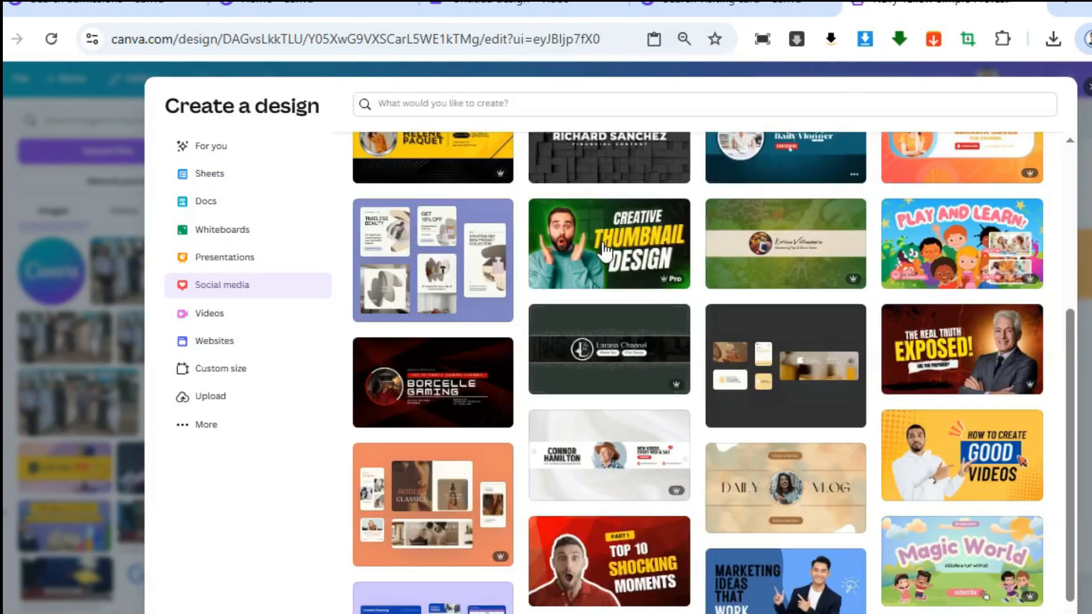
pyautogui.scroll(2, 609, 262)
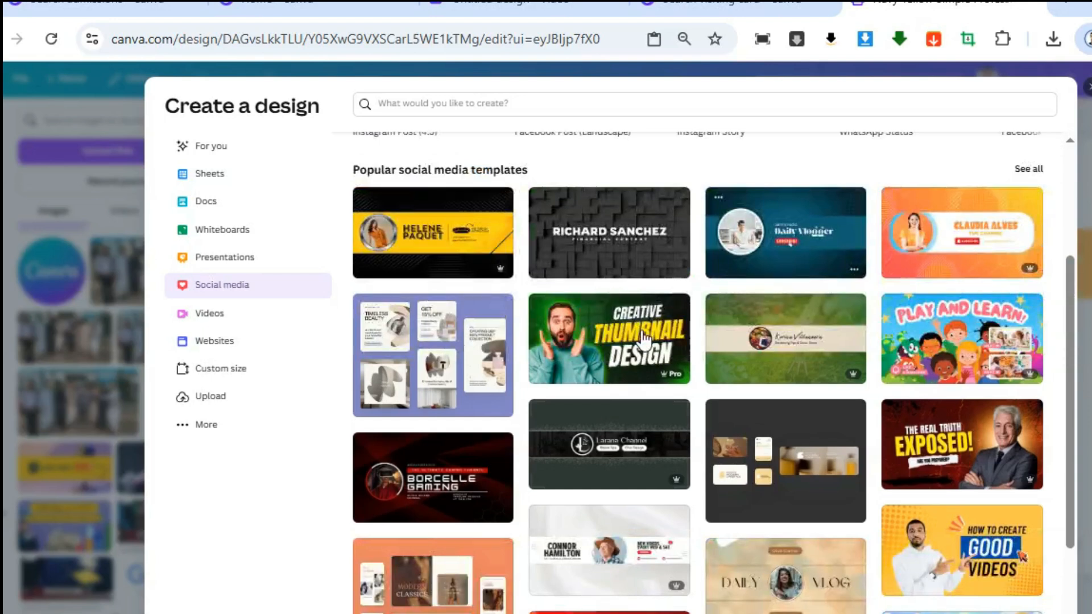
pyautogui.scroll(-3, 642, 490)
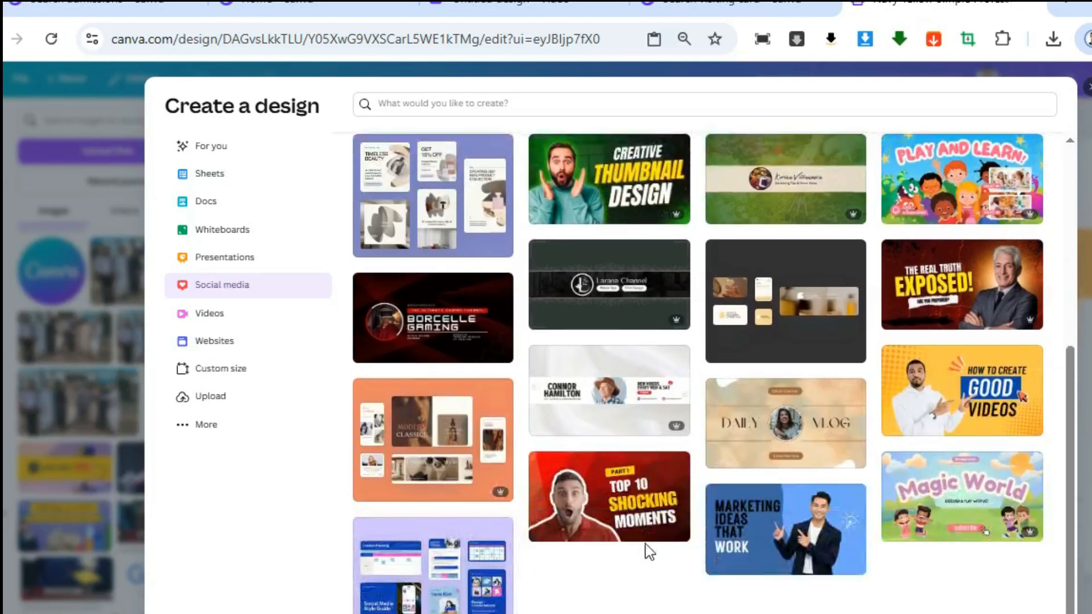
pyautogui.scroll(5, 476, 161)
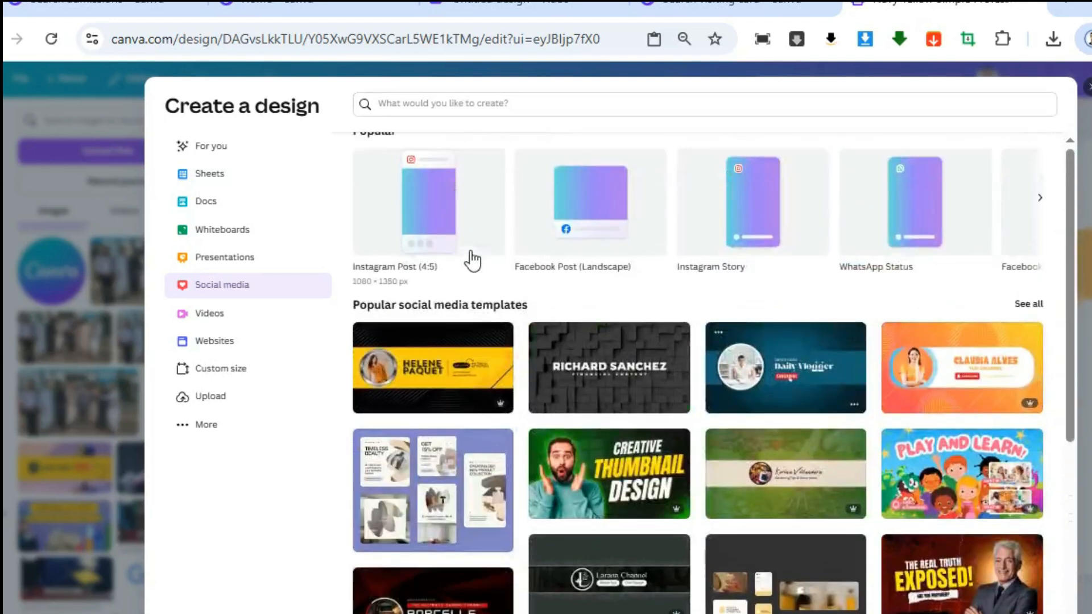
pyautogui.scroll(1, 472, 260)
pyautogui.scroll(-6, 674, 420)
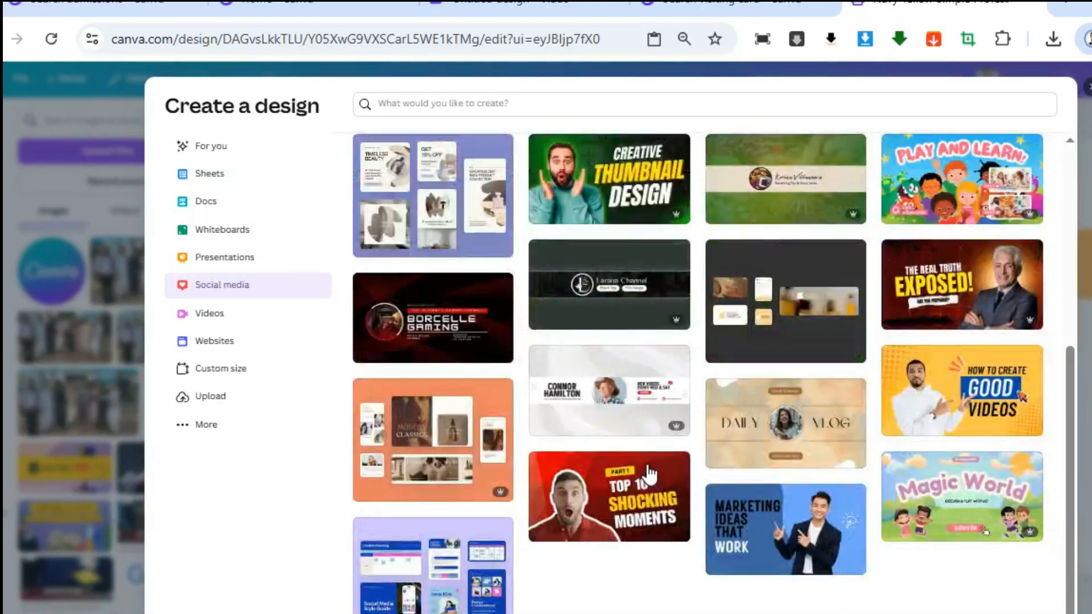
pyautogui.scroll(6, 657, 465)
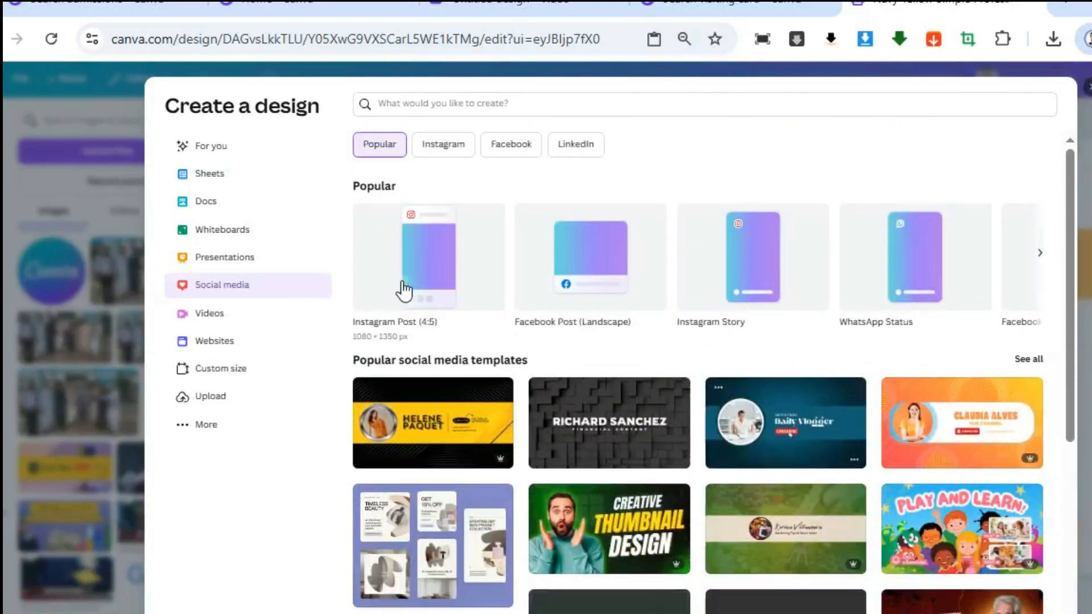
# Look through the popular social media formats and create a new YouTube Thumbnail design
pyautogui.click(1042, 259)
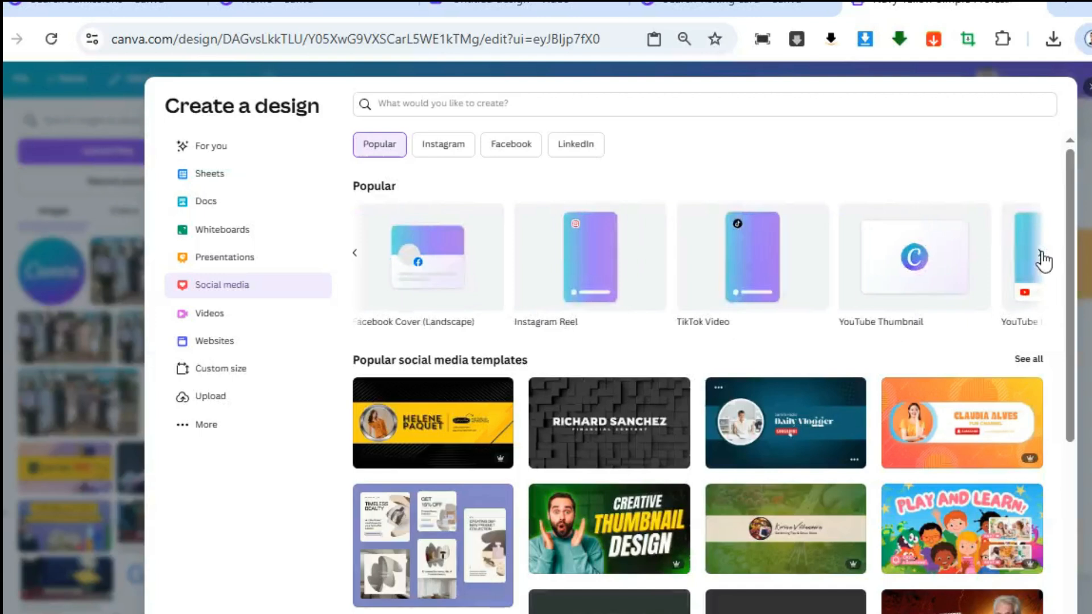
pyautogui.click(355, 254)
pyautogui.click(355, 254)
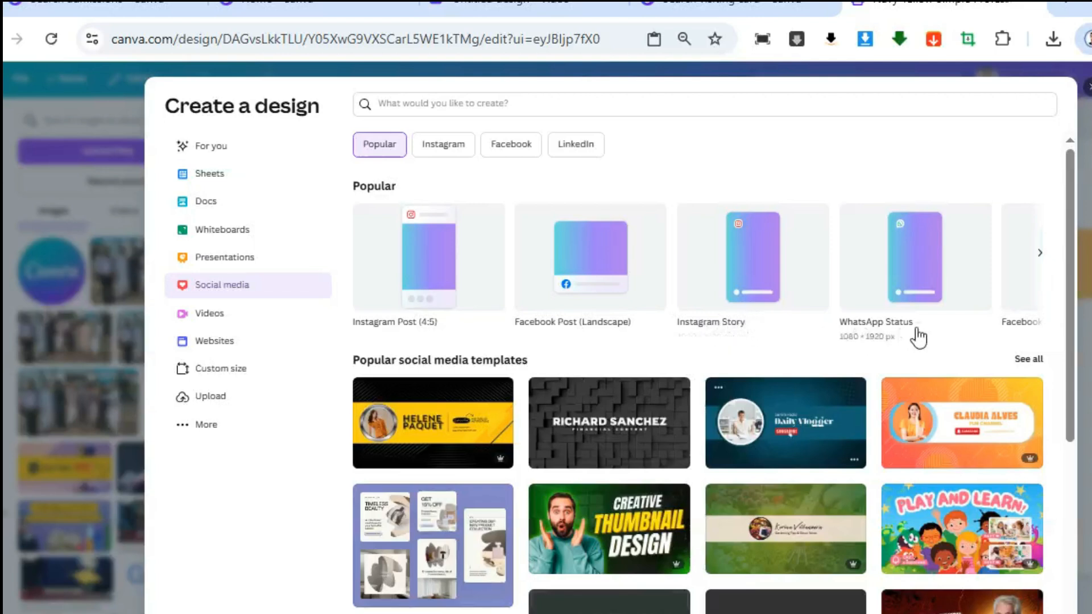
pyautogui.click(1041, 254)
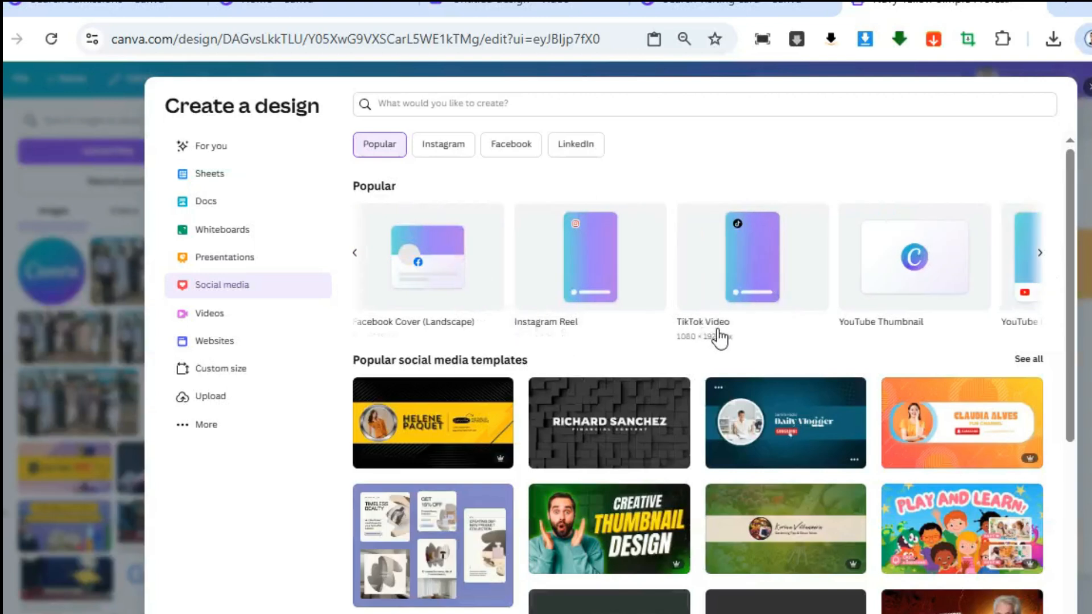
pyautogui.click(1040, 254)
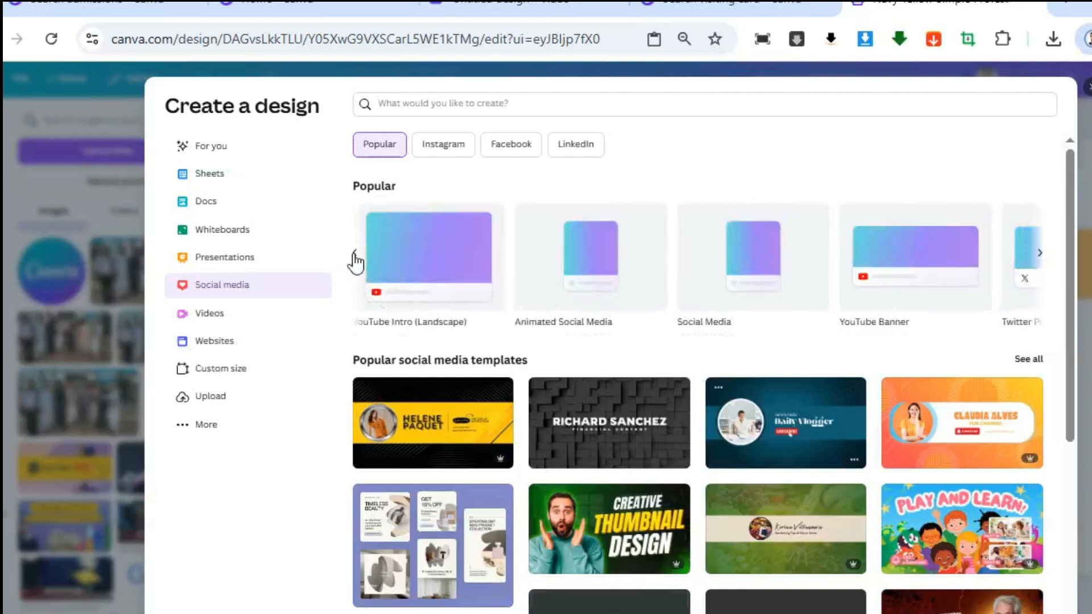
pyautogui.click(355, 262)
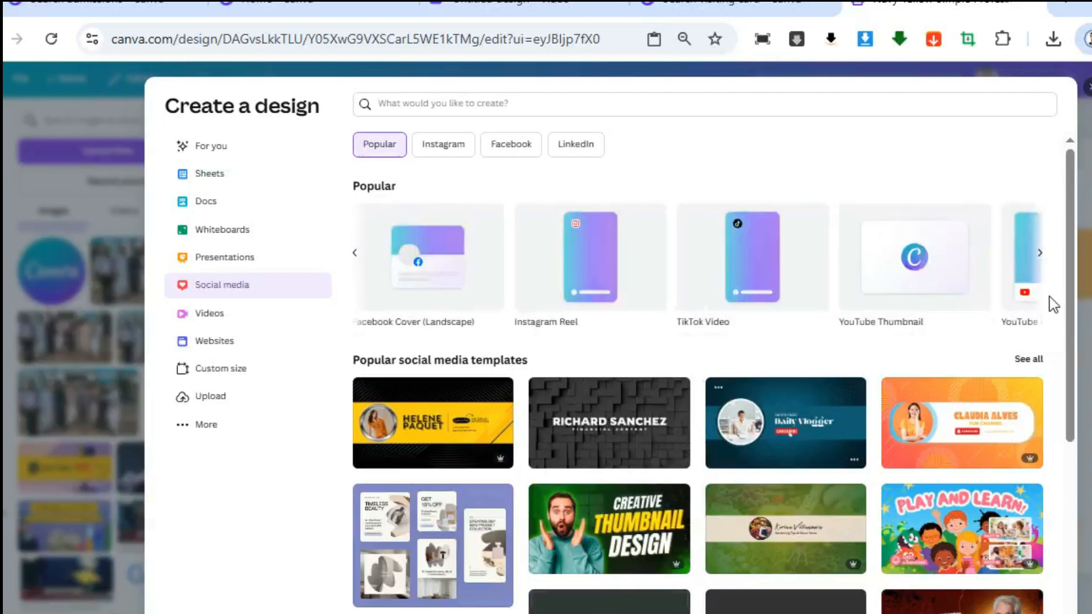
pyautogui.click(915, 256)
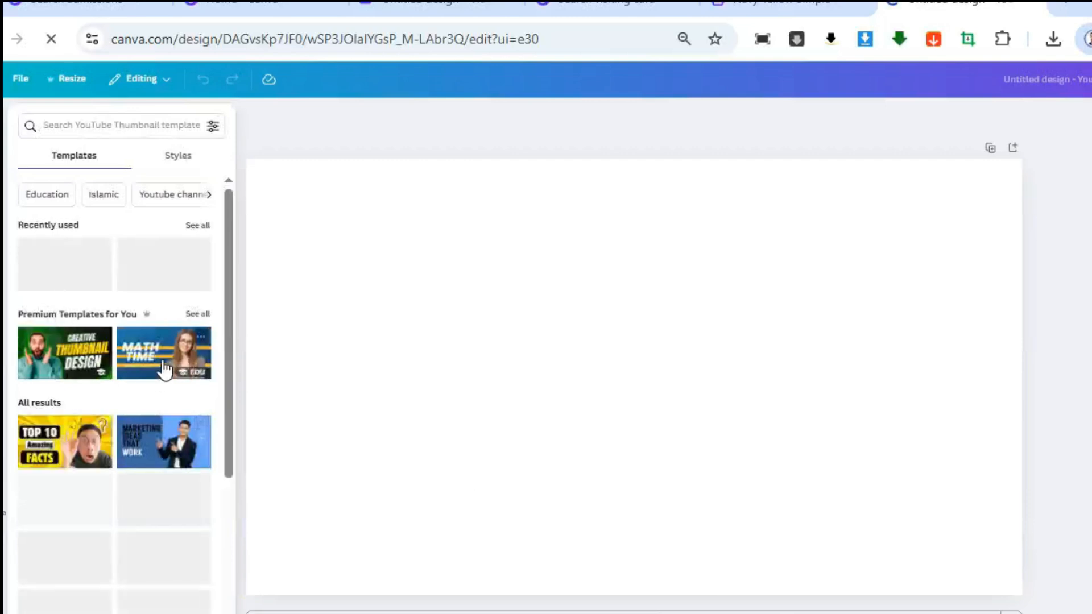
# Browse the YouTube thumbnail templates and apply the green and black Creative Thumbnail Design template
pyautogui.scroll(-4, 158, 520)
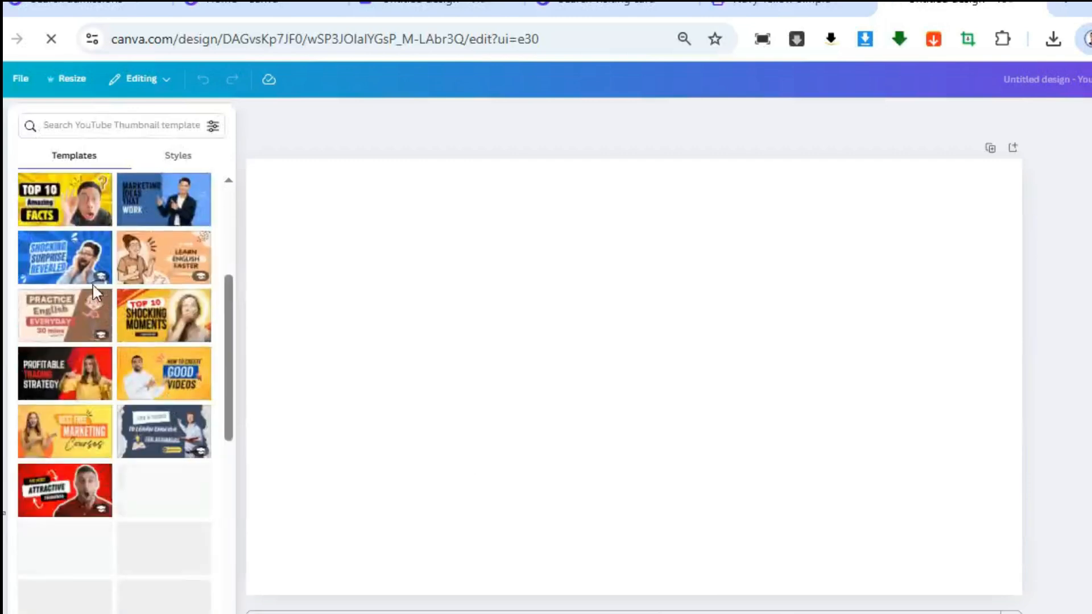
pyautogui.scroll(-3, 179, 358)
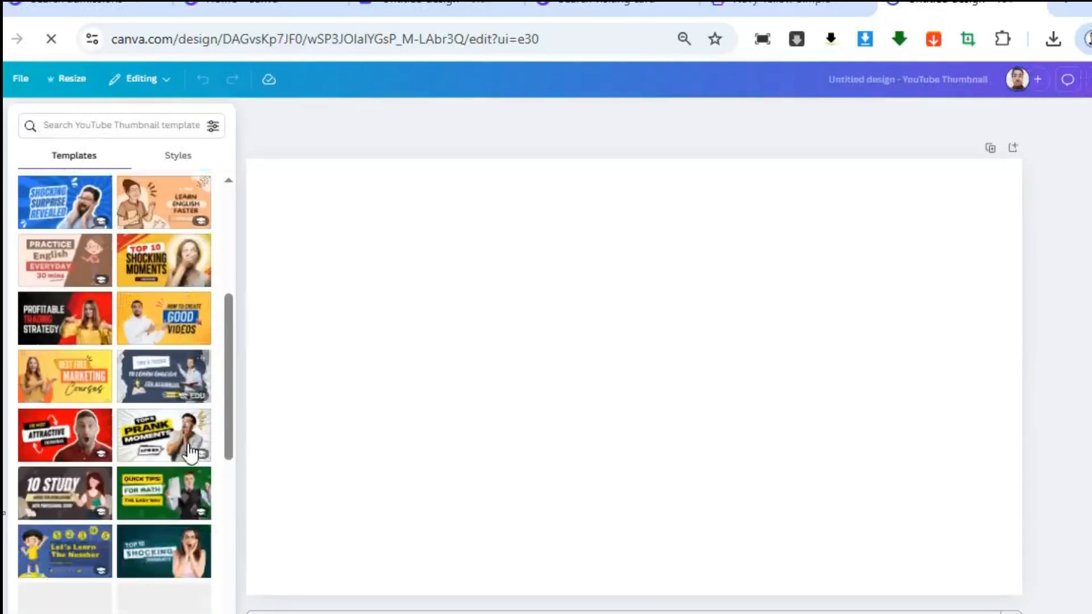
pyautogui.scroll(3, 112, 322)
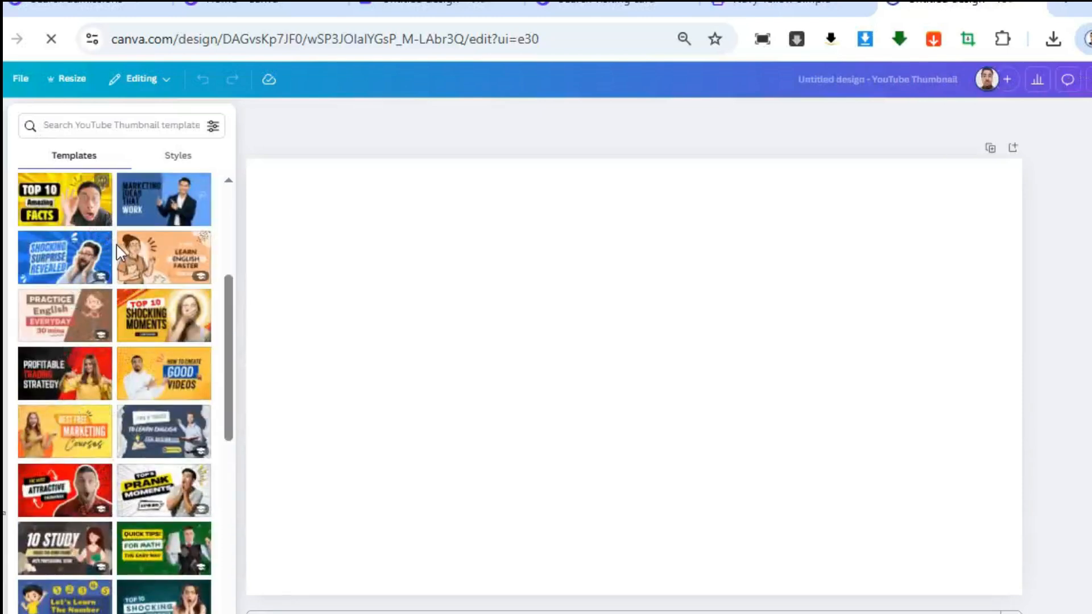
pyautogui.scroll(3, 117, 268)
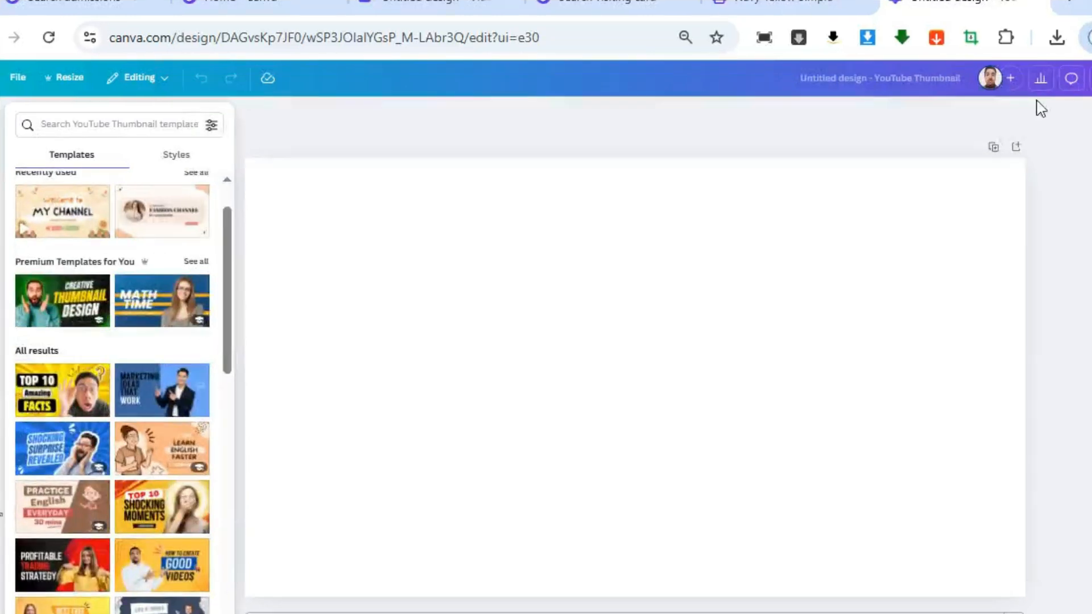
pyautogui.click(57, 321)
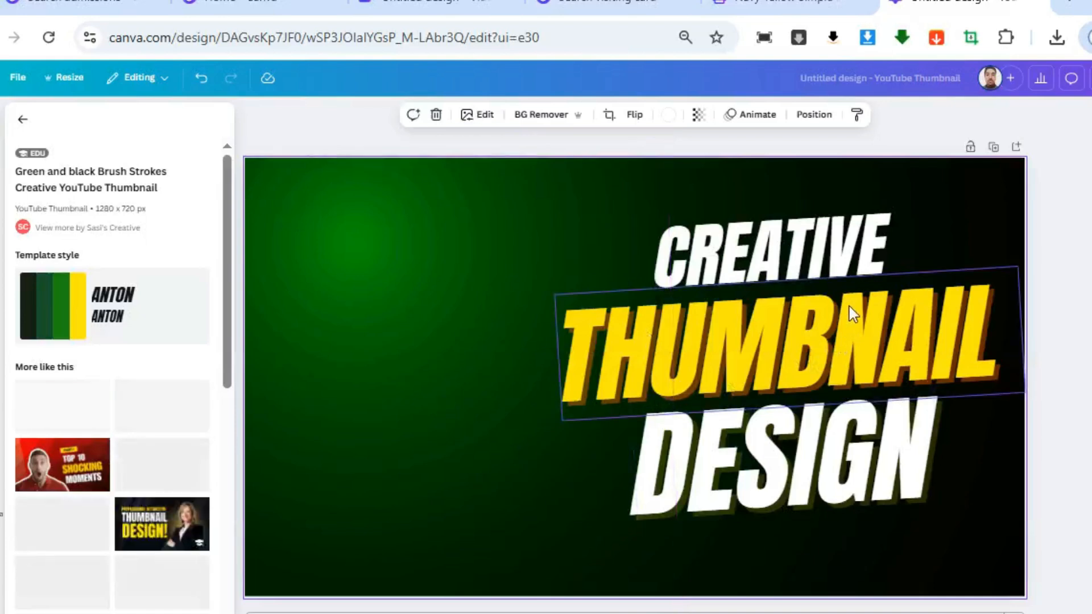
# Replace the word CREATIVE with "HOW TO EARN", scale the text to size 91.1 and widen its box to fit one line
pyautogui.doubleClick(776, 259)
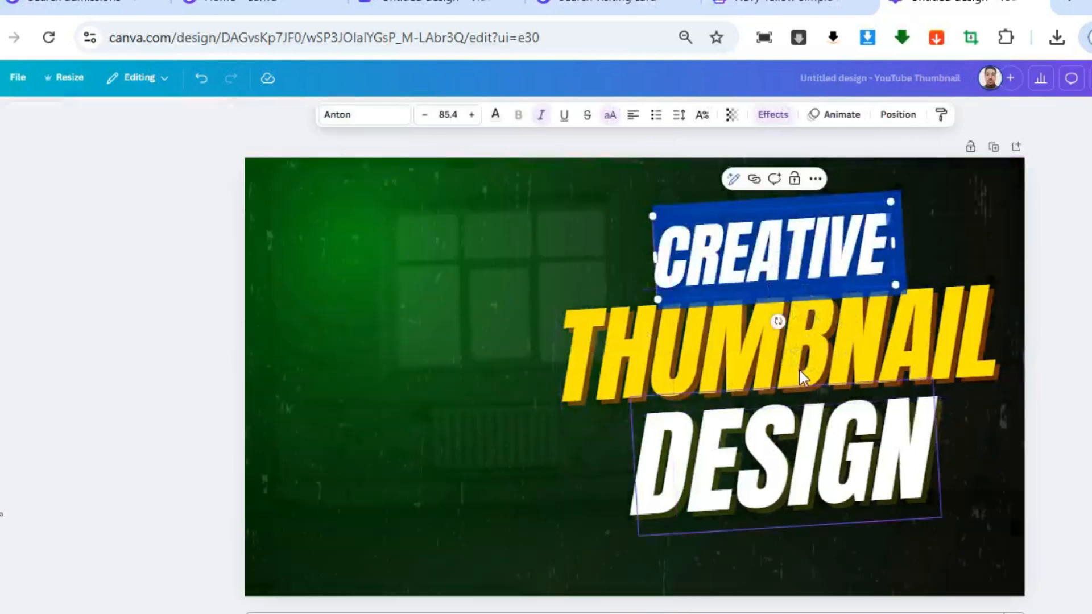
pyautogui.doubleClick(806, 400)
pyautogui.doubleClick(807, 250)
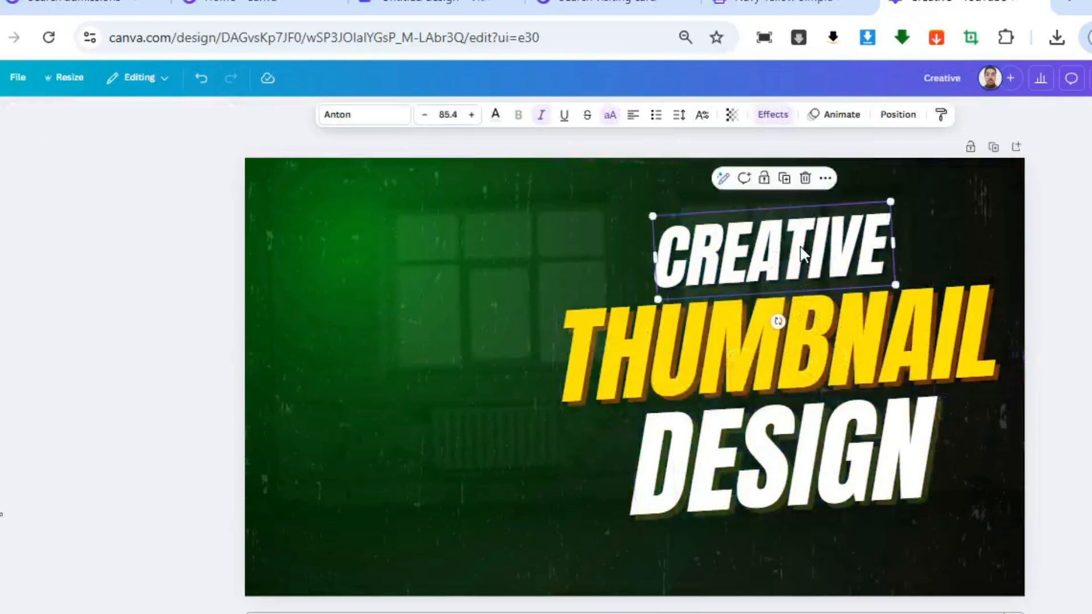
pyautogui.doubleClick(847, 248)
pyautogui.write('HOW')
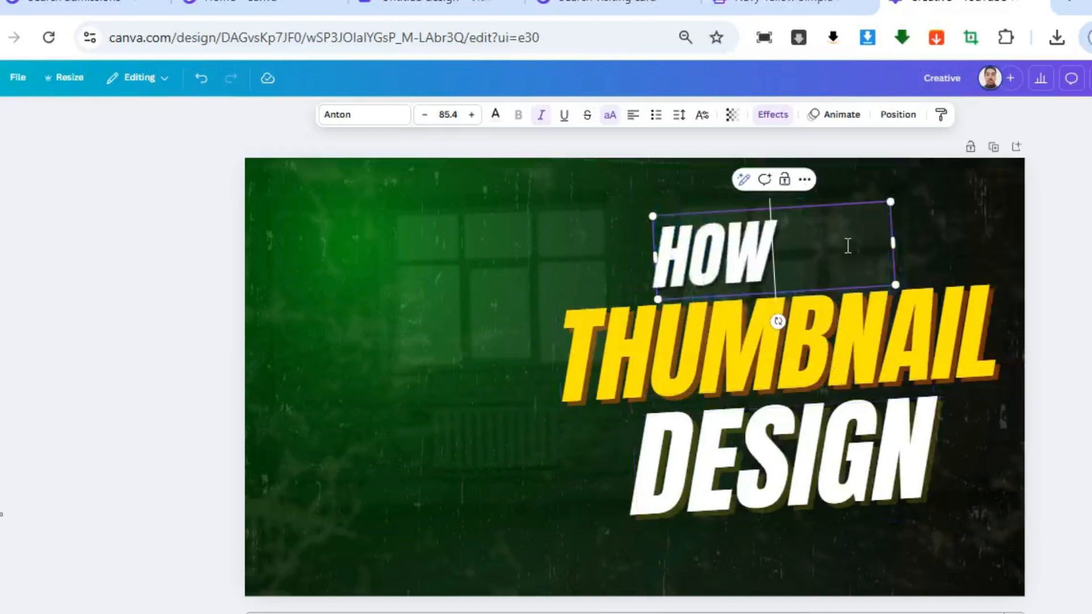
pyautogui.write(' TO')
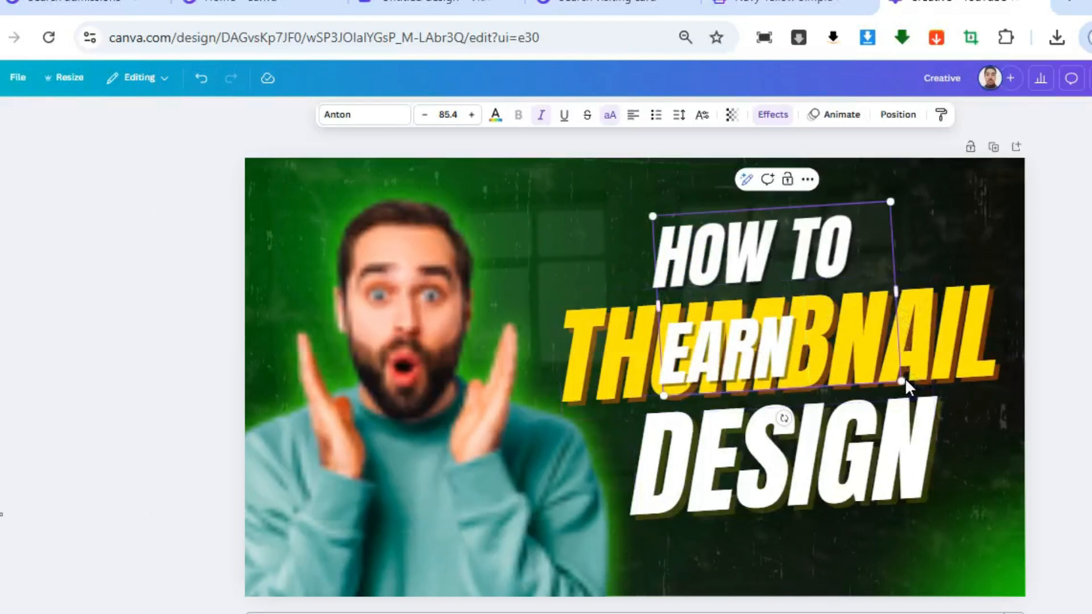
pyautogui.moveTo(901, 382)
pyautogui.mouseDown()
pyautogui.moveTo(927, 377)
pyautogui.moveTo(996, 411)
pyautogui.moveTo(1085, 484)
pyautogui.moveTo(917, 392)
pyautogui.mouseUp()
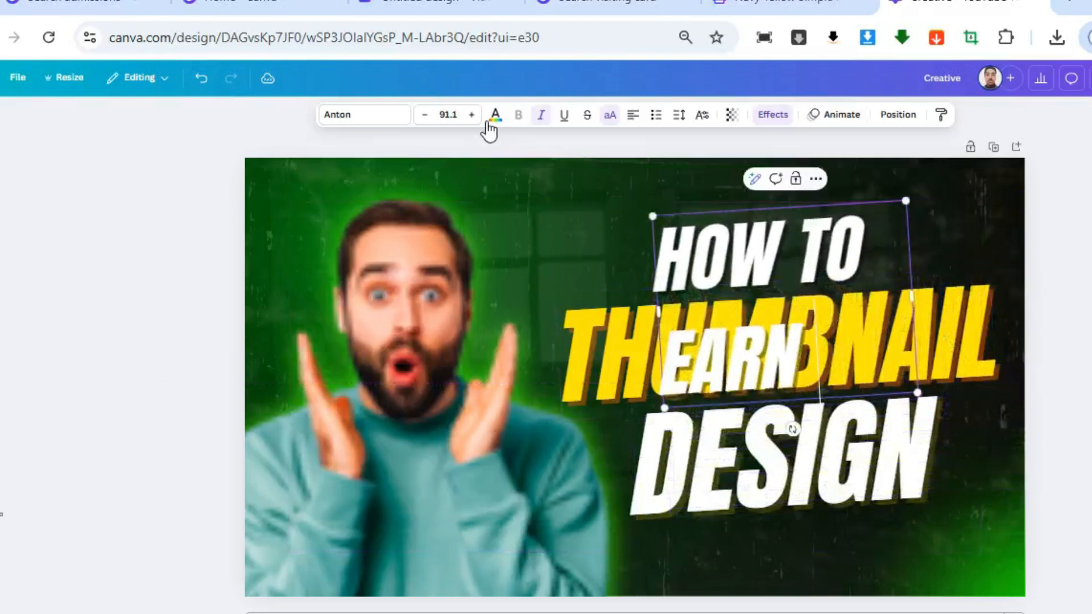
pyautogui.moveTo(658, 312); pyautogui.dragTo(535, 317)
# Replace the word THUMBNAIL with "MONEY" and the word DESIGN with "ONLINE"
pyautogui.click(870, 361)
pyautogui.click(870, 355)
pyautogui.write('MONEY')
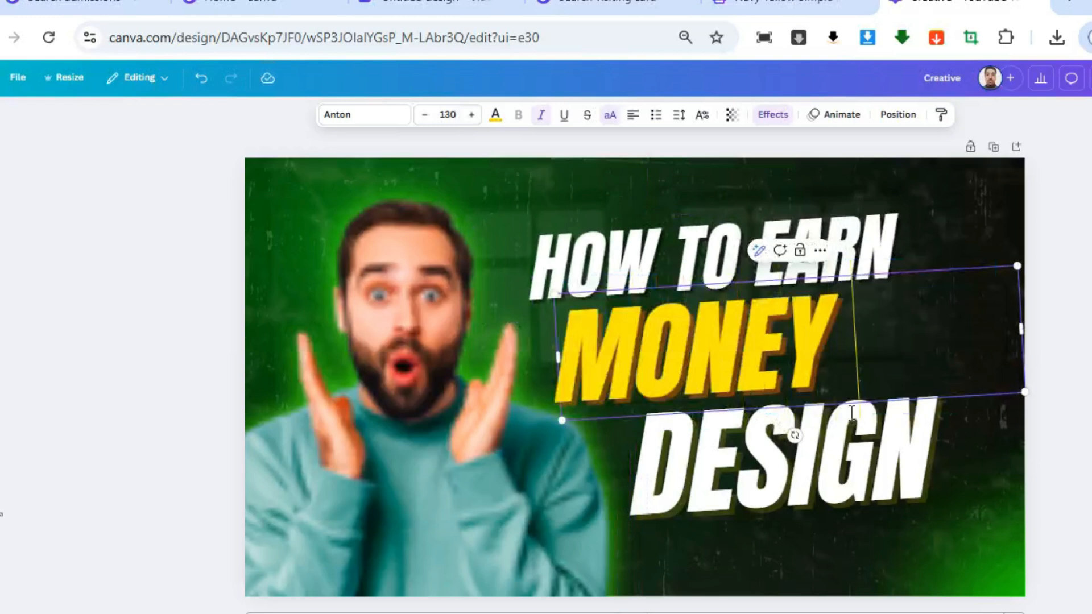
pyautogui.doubleClick(836, 454)
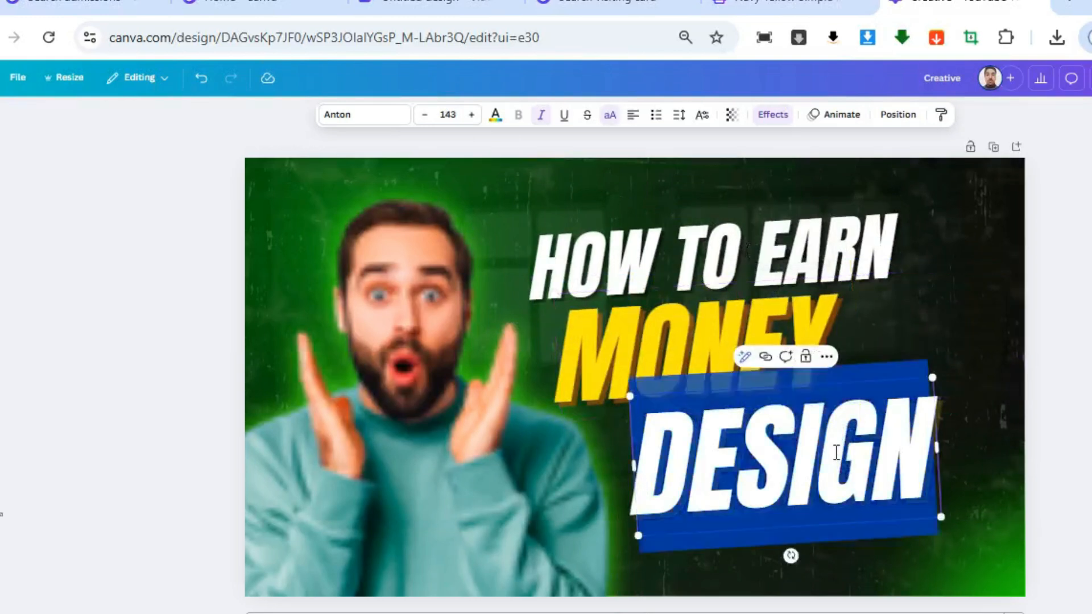
pyautogui.write('ONLINE')
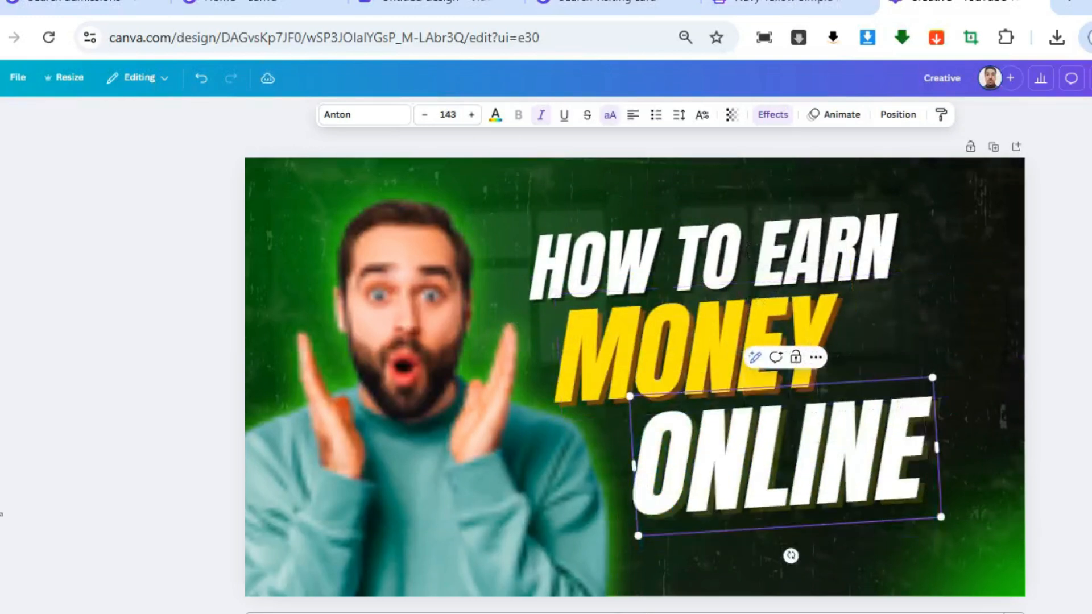
# Delete the template's photo of the man in the green sweater and search the element photos for "surprise"
pyautogui.moveTo(434, 417); pyautogui.dragTo(395, 393)
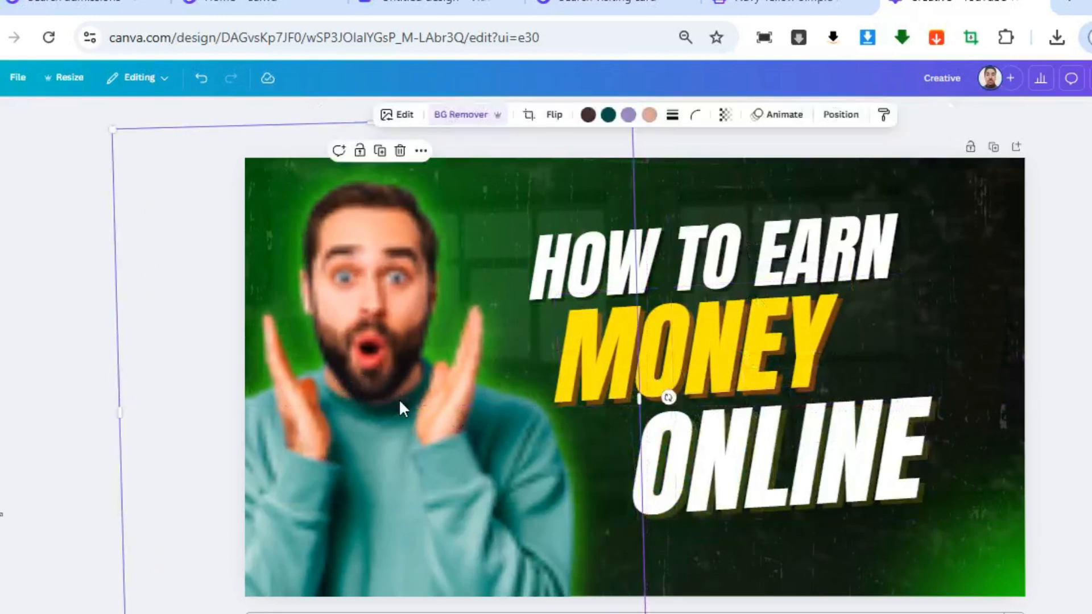
pyautogui.press('Delete')
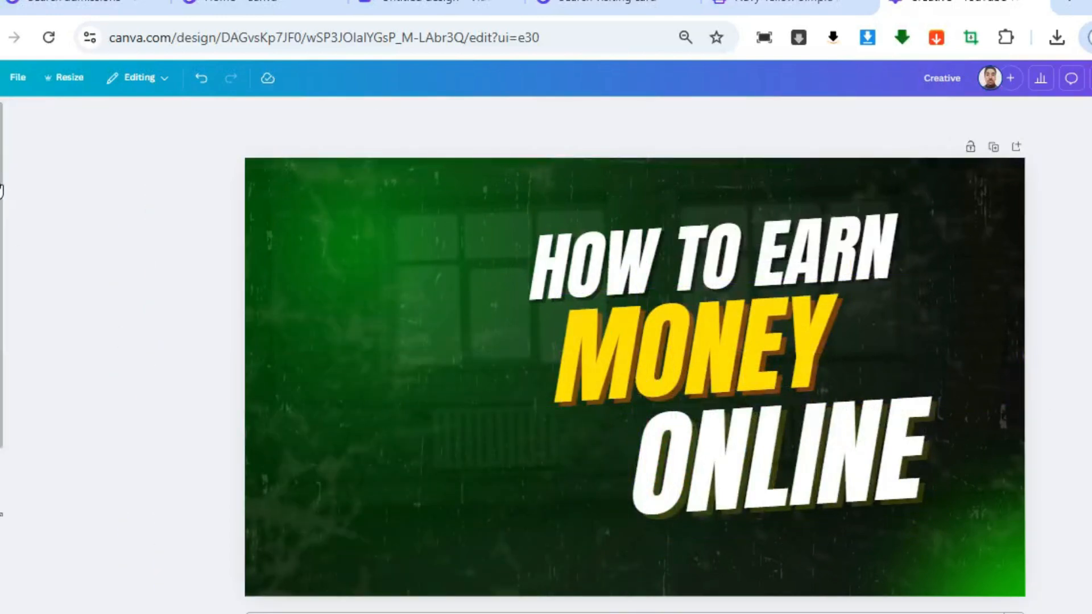
pyautogui.click(1, 190)
pyautogui.click(123, 121)
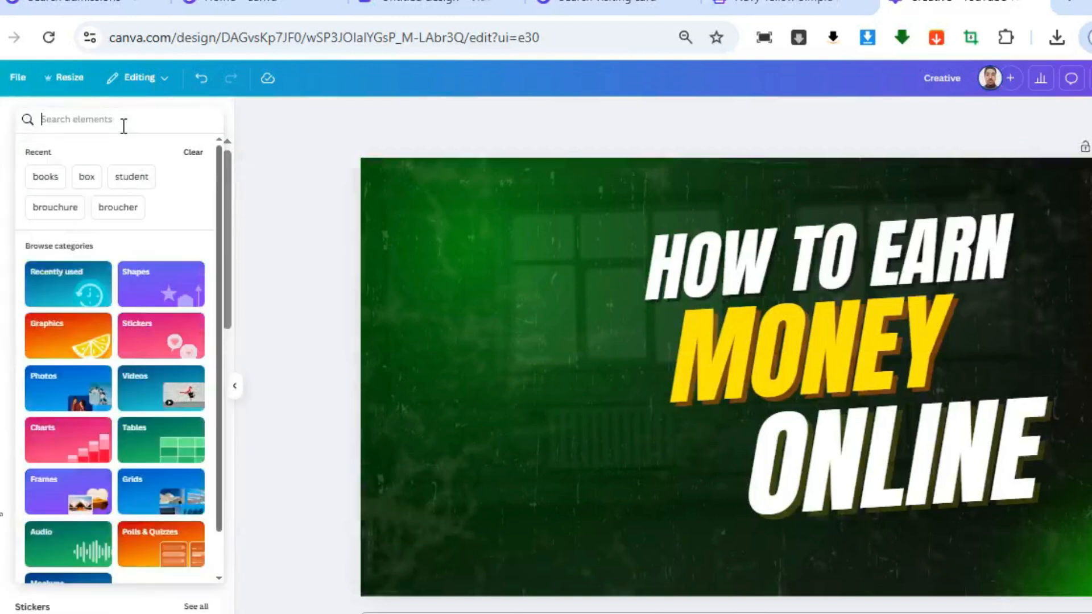
pyautogui.write('surprise')
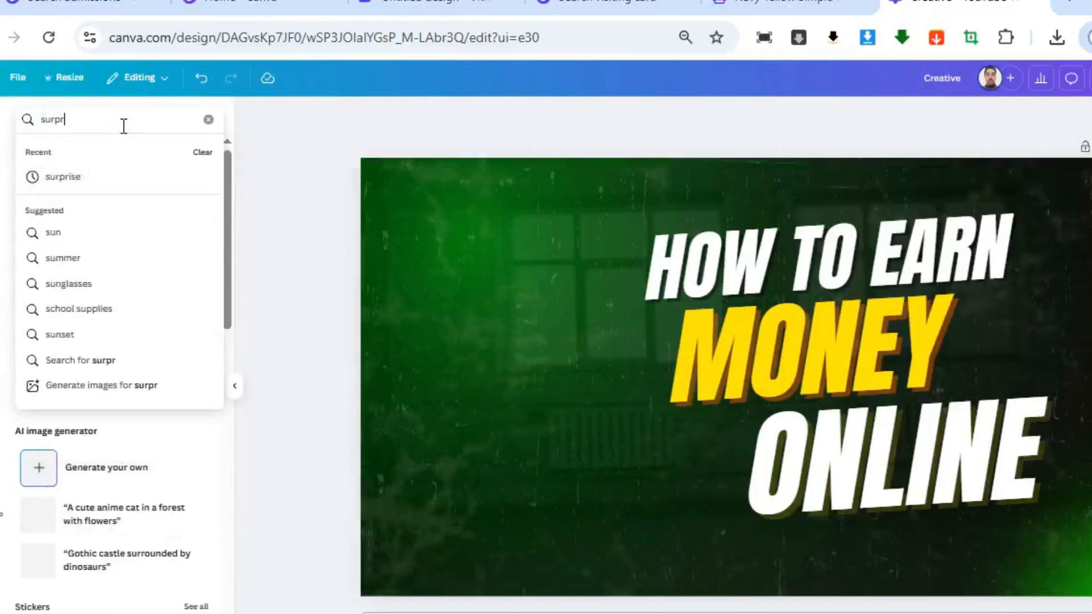
pyautogui.press('Return')
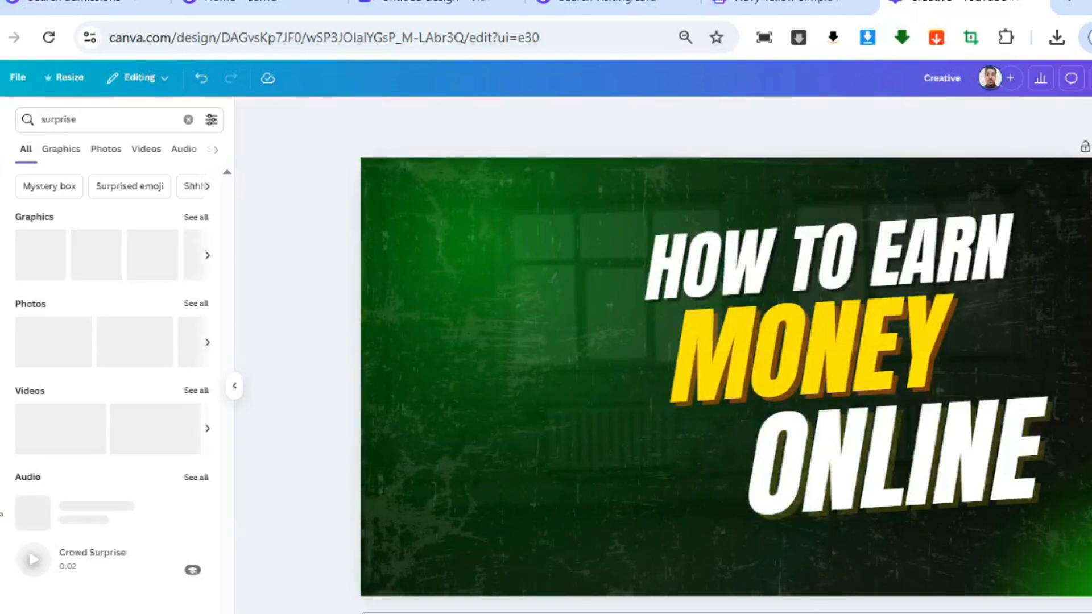
pyautogui.click(108, 151)
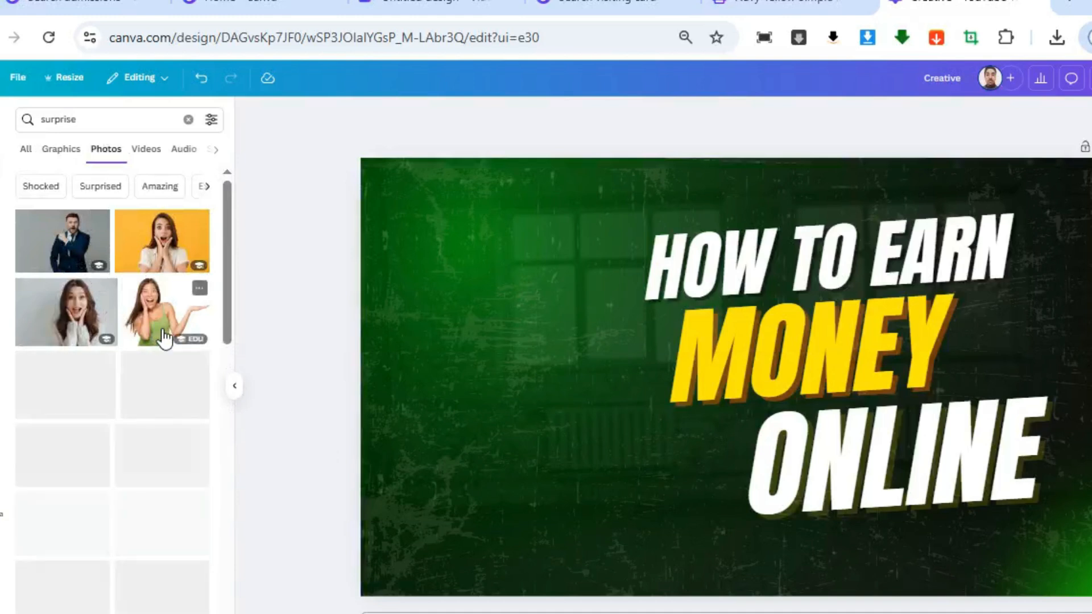
pyautogui.click(165, 339)
pyautogui.moveTo(677, 453); pyautogui.dragTo(470, 505)
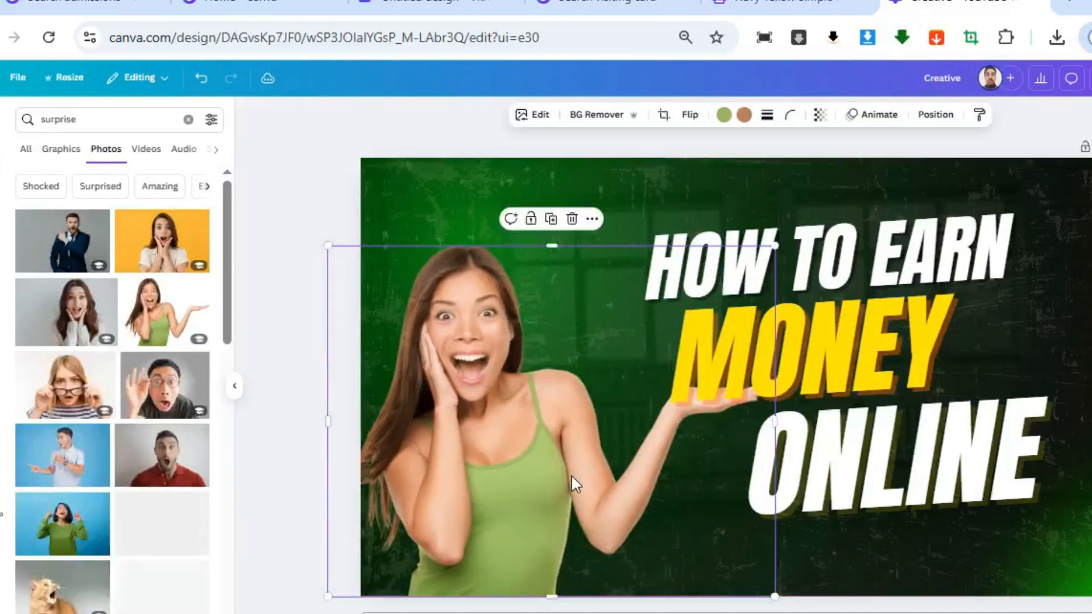
pyautogui.press('Delete')
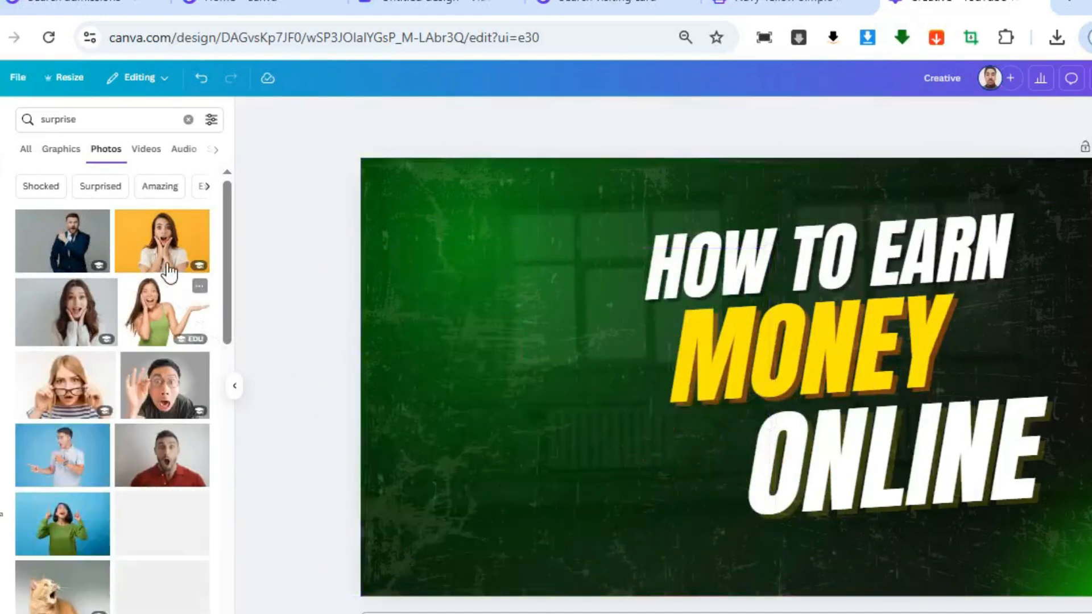
# Add the photo of the pointing man in a navy suit beside the headline and remove its background
pyautogui.moveTo(642, 439); pyautogui.dragTo(341, 481)
pyautogui.moveTo(511, 465); pyautogui.dragTo(491, 467)
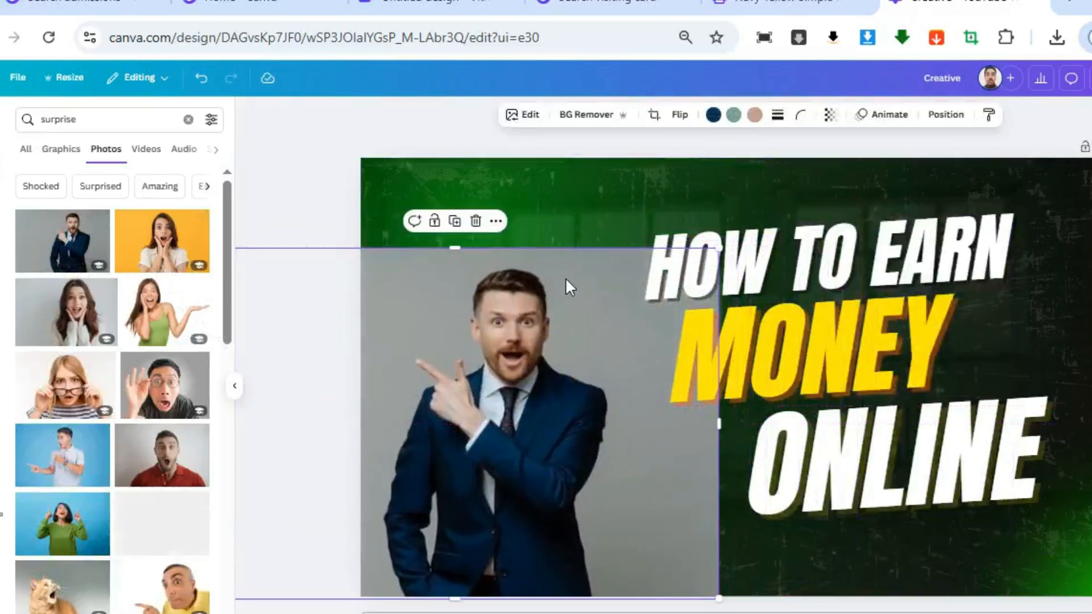
pyautogui.click(577, 120)
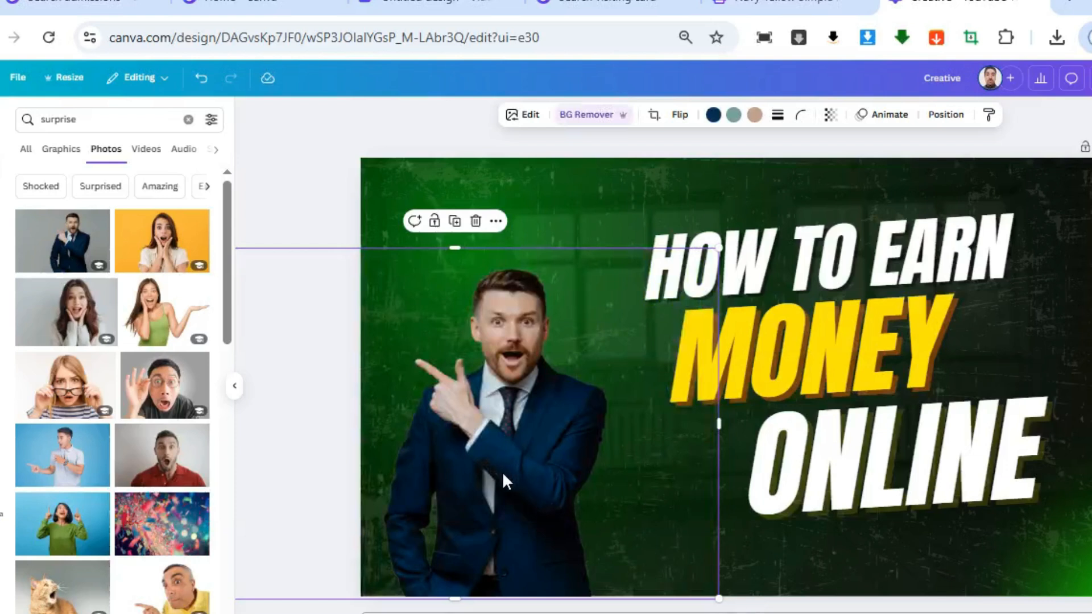
# Flip the suited man horizontally so he points at the headline and shift him slightly toward the text
pyautogui.click(682, 119)
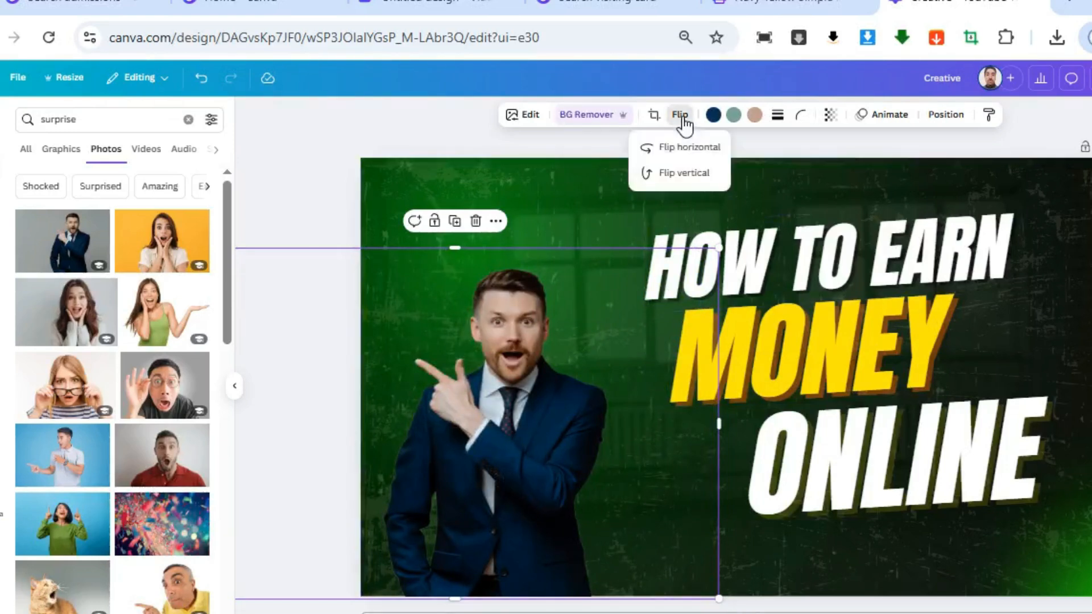
pyautogui.click(683, 149)
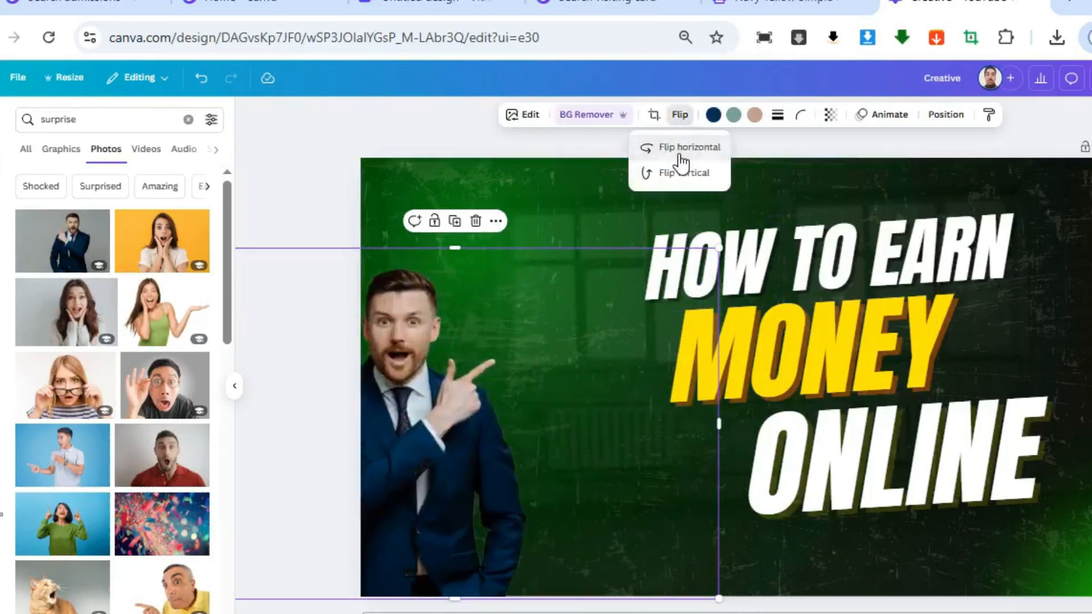
pyautogui.moveTo(463, 476); pyautogui.dragTo(507, 464)
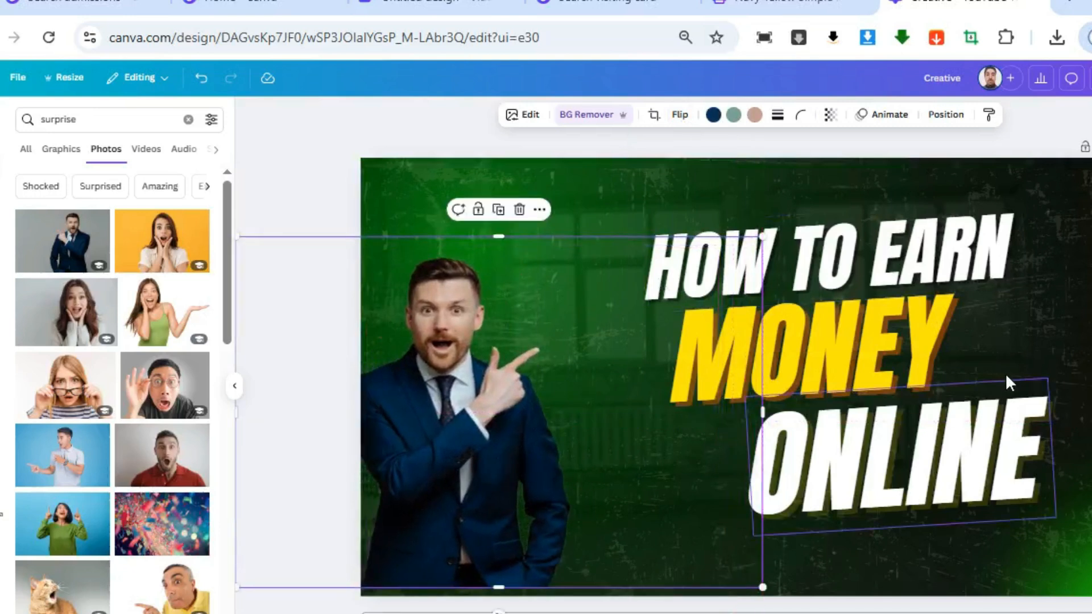
# Move the HOW TO EARN, MONEY and ONLINE lines up and closer to the man as one compact headline
pyautogui.moveTo(936, 490); pyautogui.dragTo(855, 495)
pyautogui.moveTo(847, 245); pyautogui.dragTo(802, 223)
pyautogui.moveTo(846, 345); pyautogui.dragTo(811, 316)
pyautogui.moveTo(842, 455); pyautogui.dragTo(819, 424)
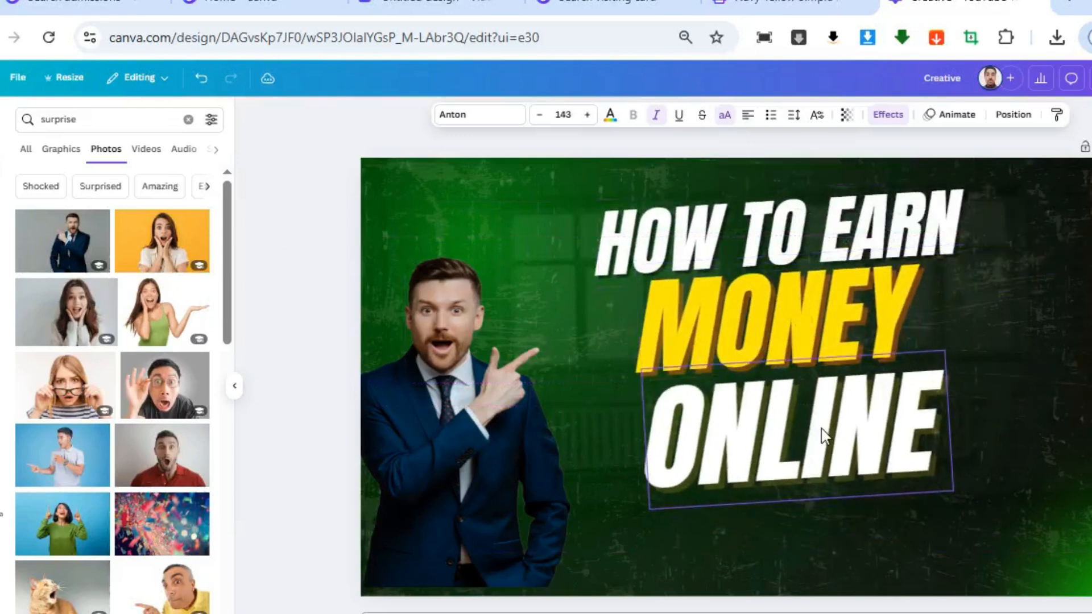
# Search the photos for "money", add the stacked dollar bundles and shrink them into the thumbnail's lower-right corner
pyautogui.click(92, 119)
pyautogui.write('money')
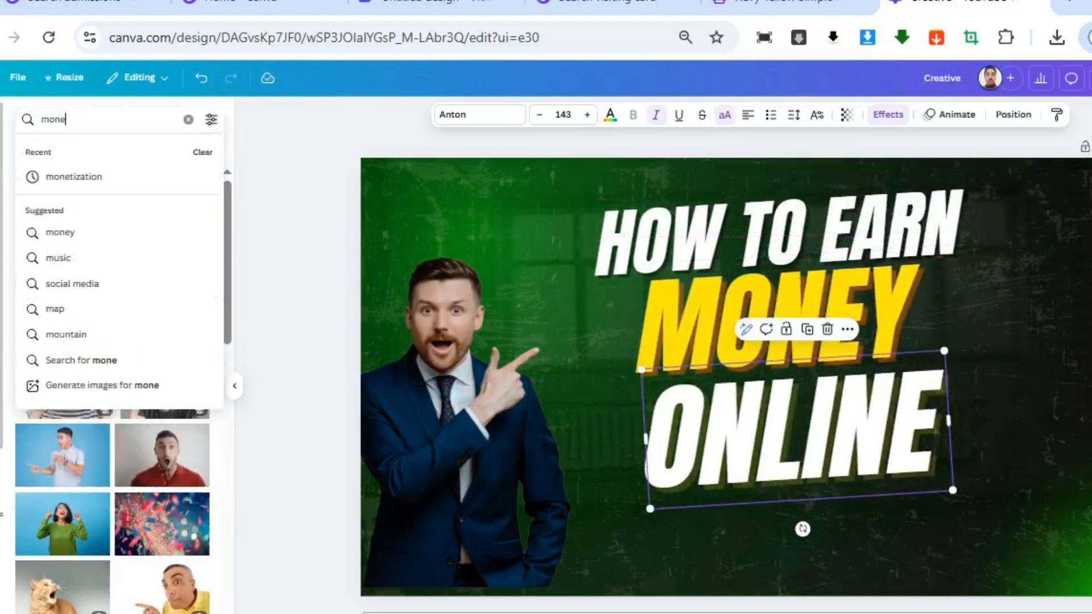
pyautogui.press('Return')
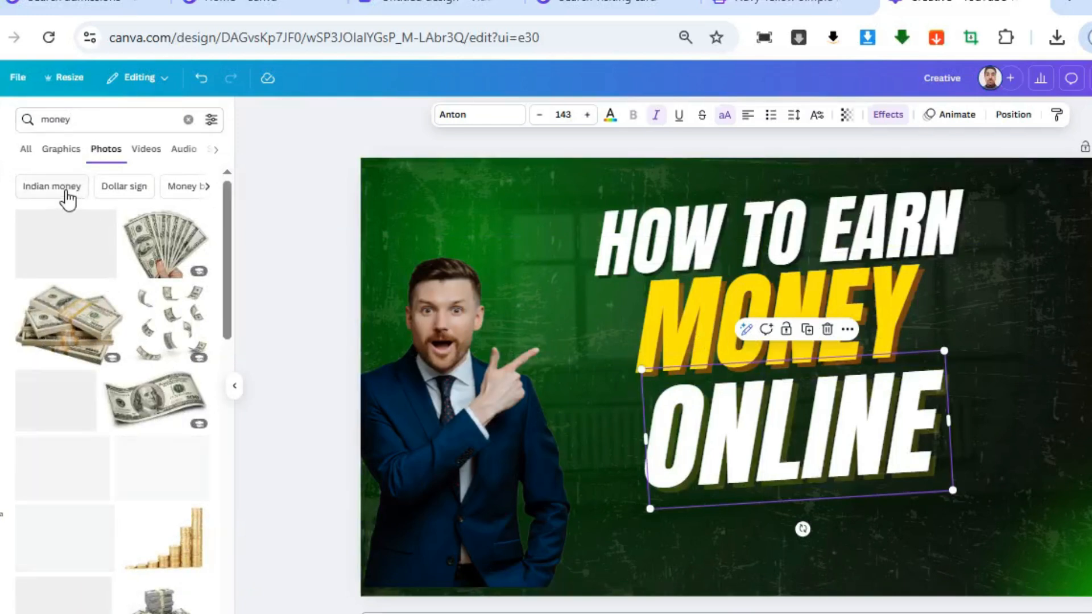
pyautogui.click(74, 335)
pyautogui.moveTo(920, 526); pyautogui.dragTo(1091, 578)
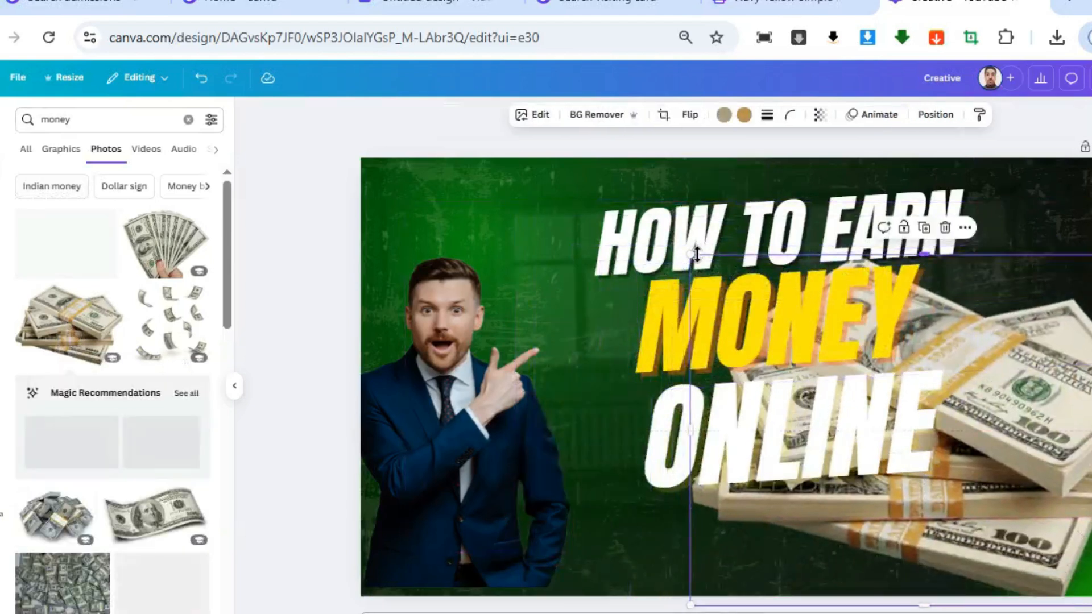
pyautogui.moveTo(691, 255); pyautogui.dragTo(939, 435)
pyautogui.moveTo(1035, 475); pyautogui.dragTo(1016, 490)
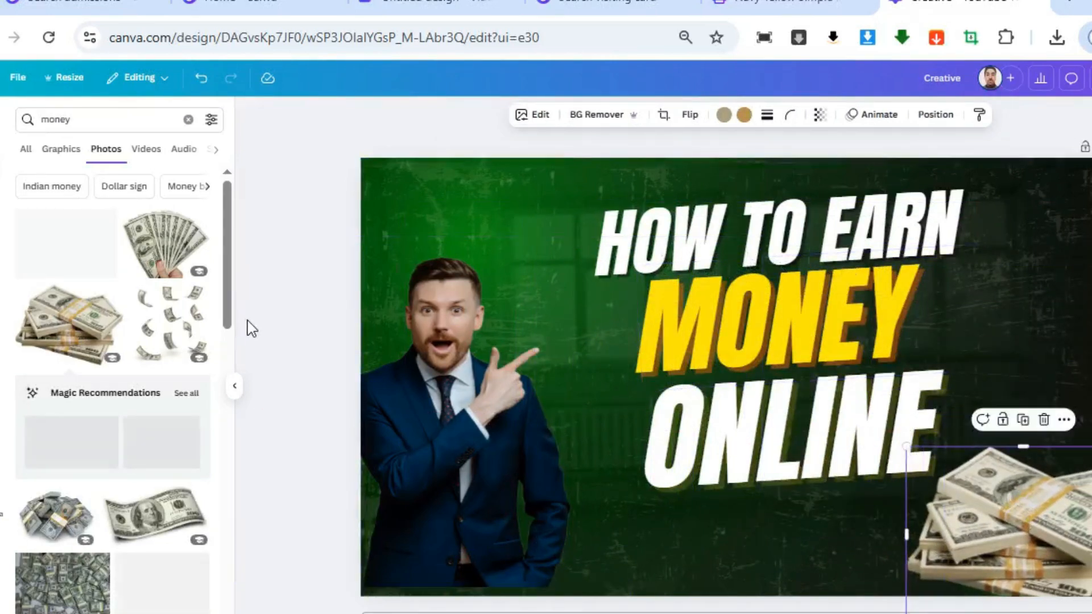
# Add the photo of a hand holding fanned dollar bills, shrink it and place it at the thumbnail's right edge above the bundles
pyautogui.click(172, 328)
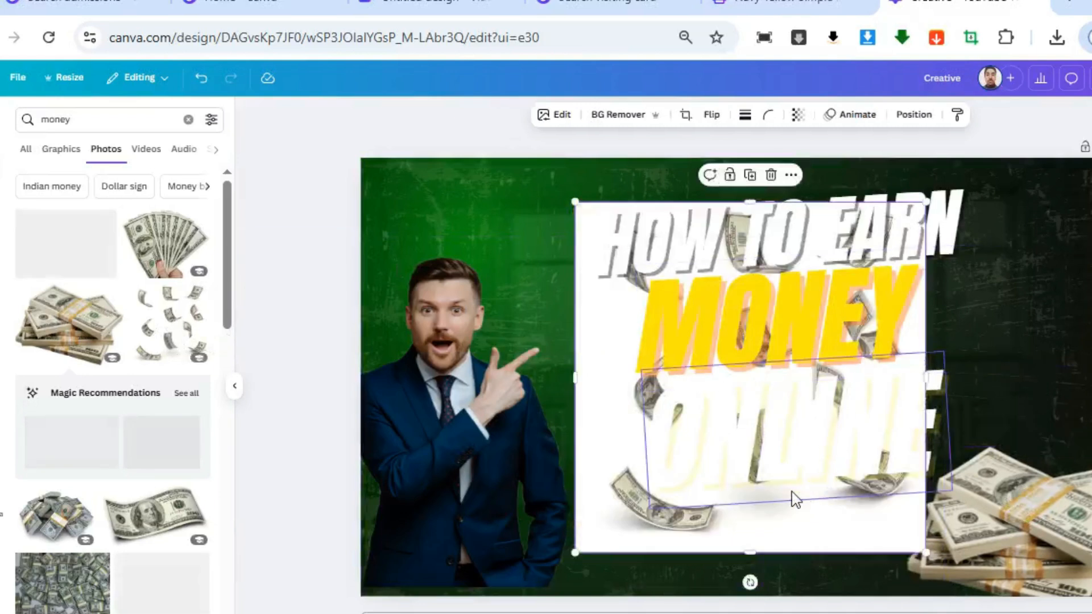
pyautogui.press('Delete')
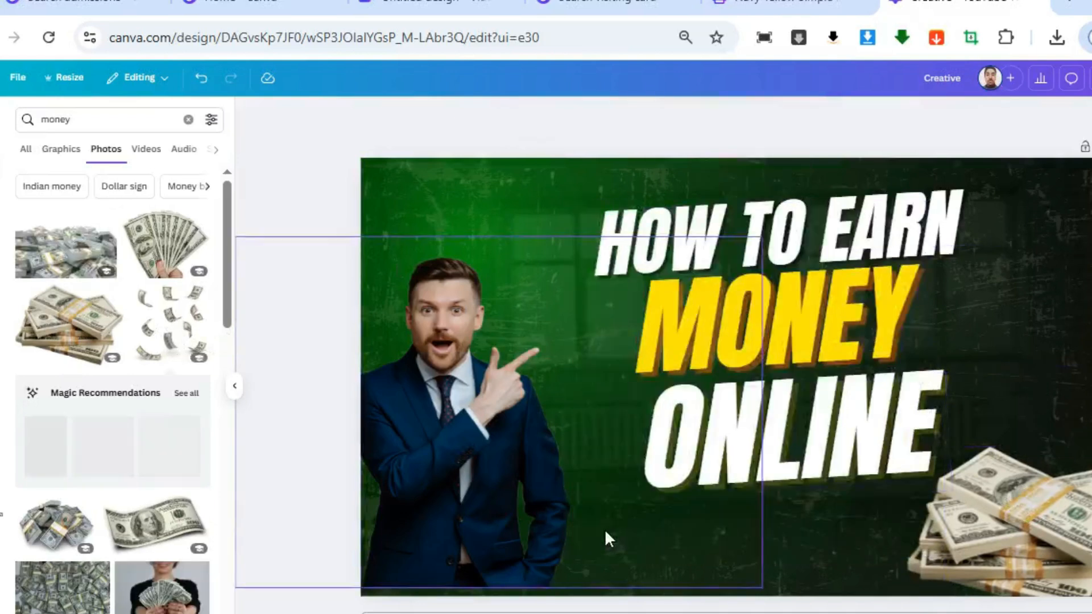
pyautogui.click(149, 256)
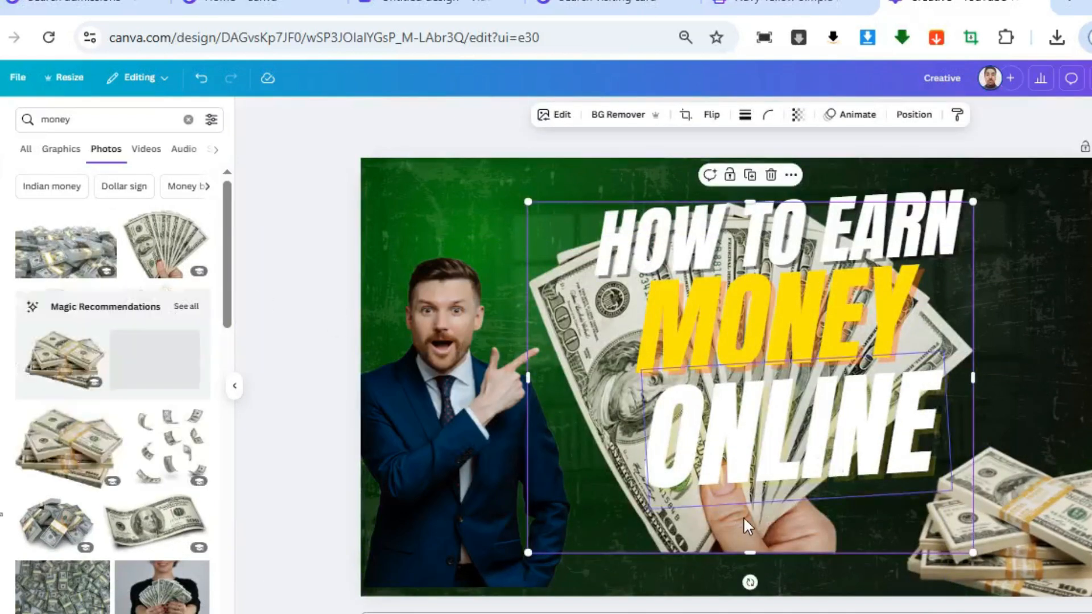
pyautogui.click(682, 489)
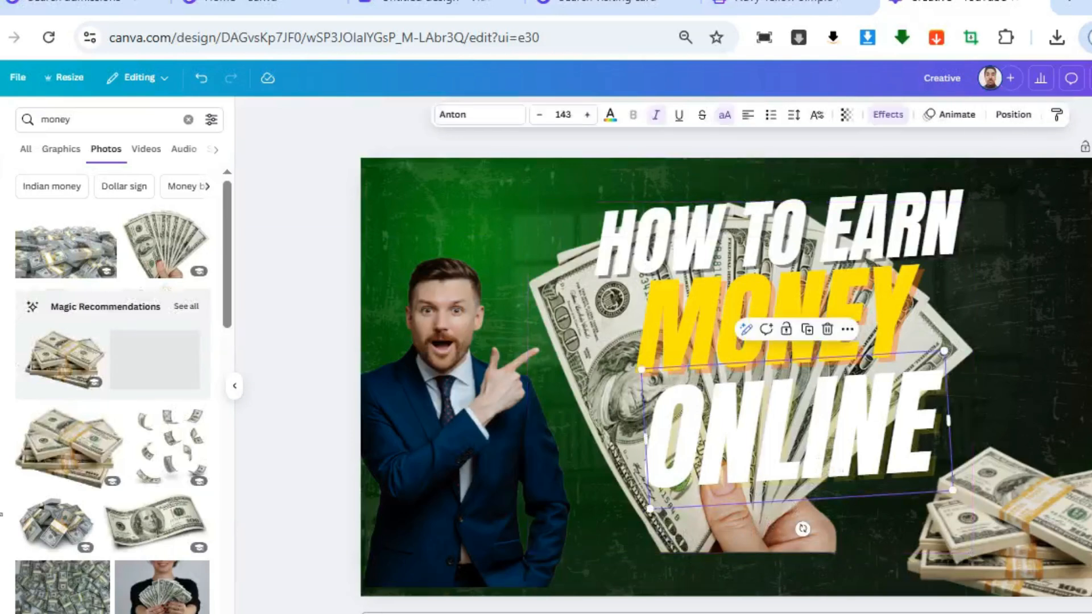
pyautogui.moveTo(556, 439); pyautogui.dragTo(544, 613)
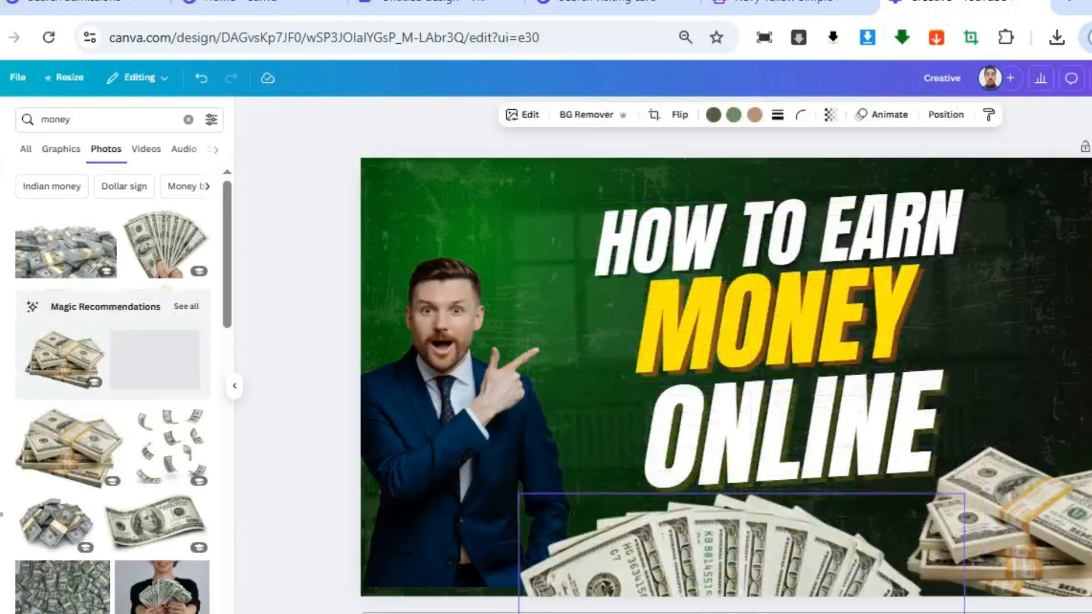
pyautogui.moveTo(965, 493); pyautogui.dragTo(636, 538)
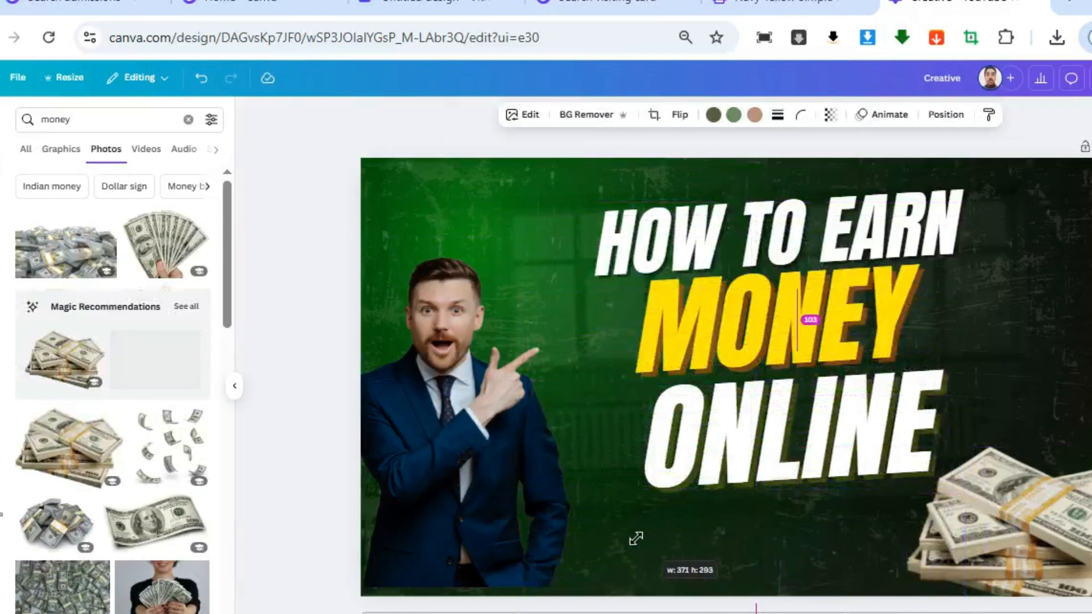
pyautogui.moveTo(715, 553); pyautogui.dragTo(850, 507)
pyautogui.moveTo(790, 572); pyautogui.dragTo(1091, 236)
pyautogui.click(422, 139)
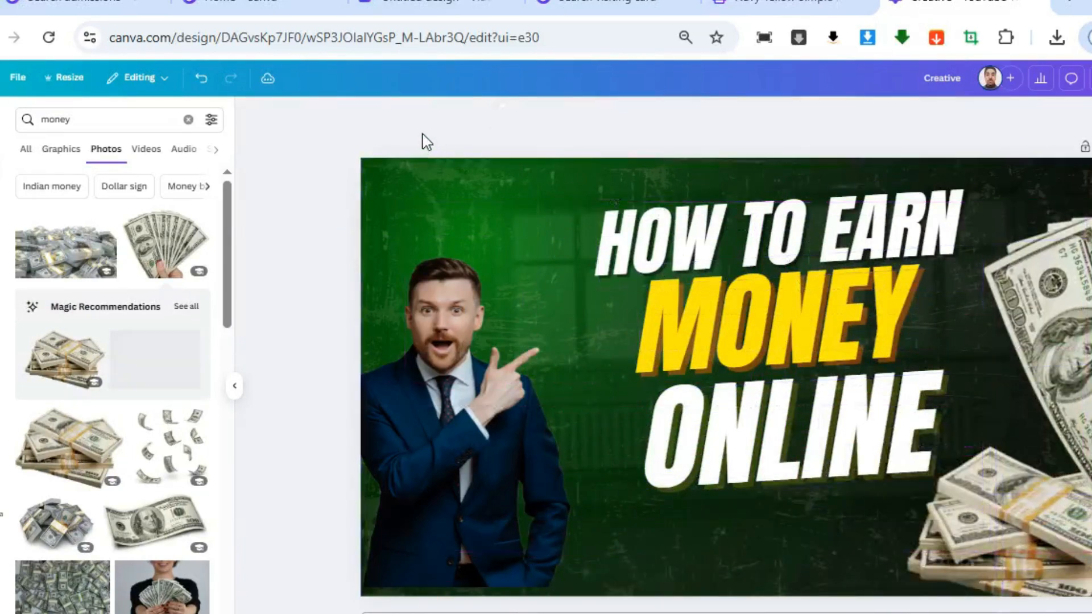
# Search the photos for "background" and add the dark blue one with the misty light glow to the thumbnail
pyautogui.click(547, 193)
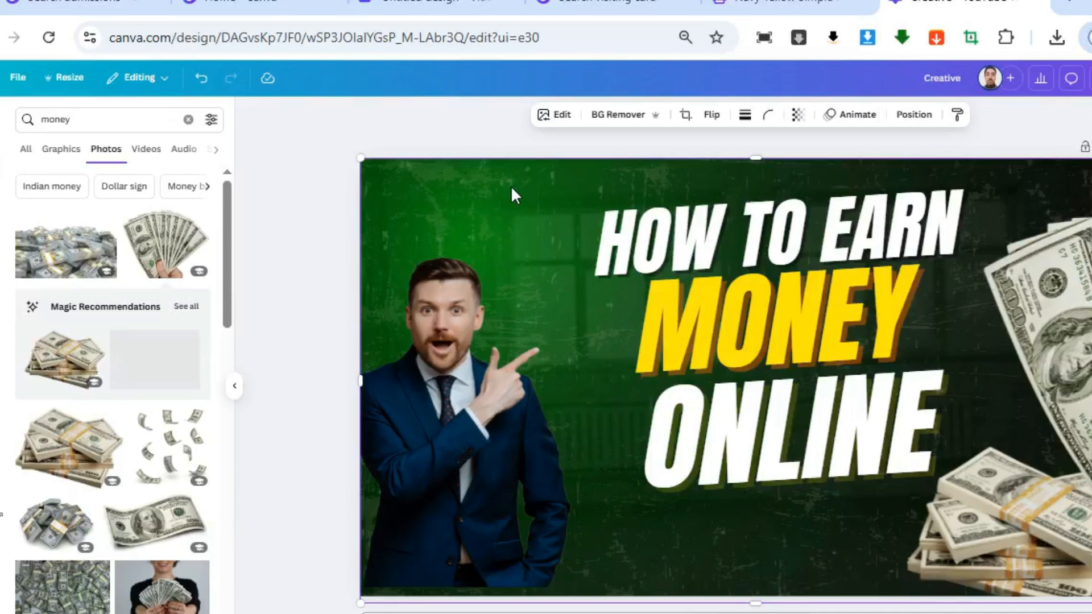
pyautogui.click(93, 118)
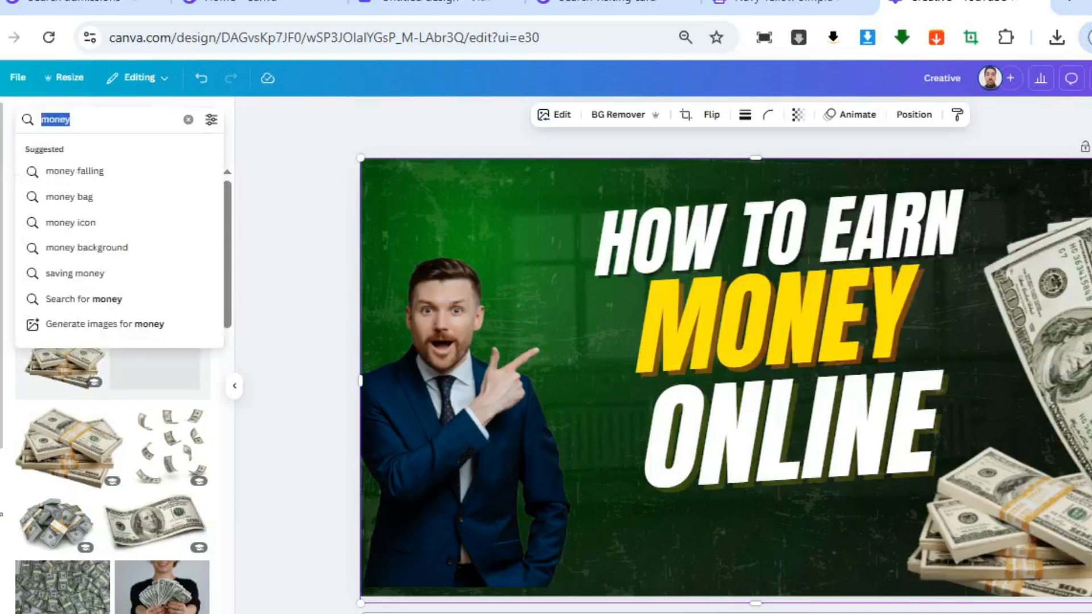
pyautogui.write('backgou')
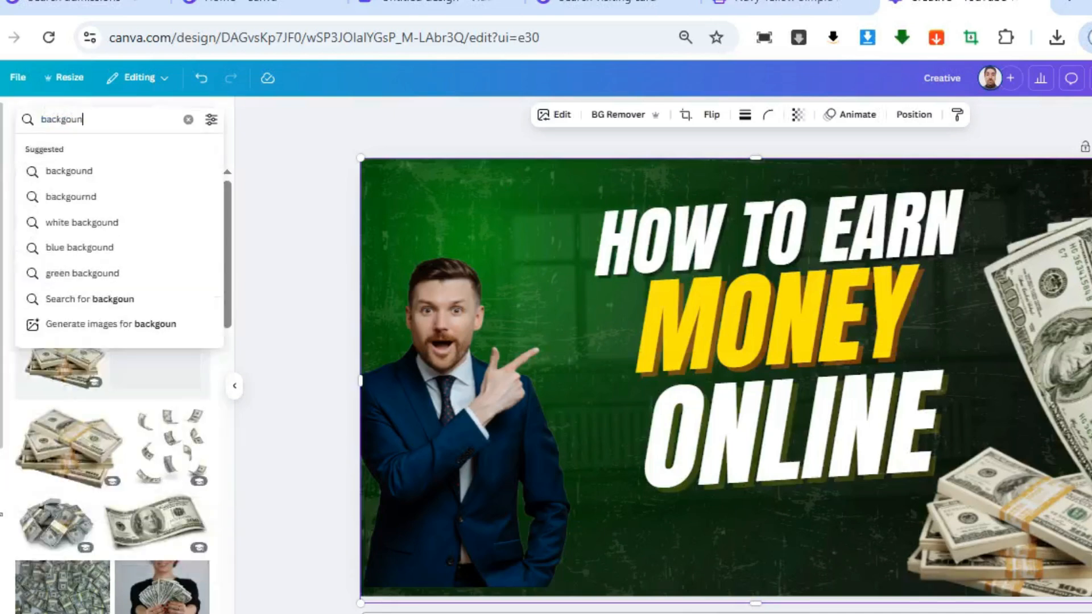
pyautogui.write('n')
pyautogui.press('BackSpace')
pyautogui.press('BackSpace')
pyautogui.press('BackSpace')
pyautogui.write('round')
pyautogui.press('Return')
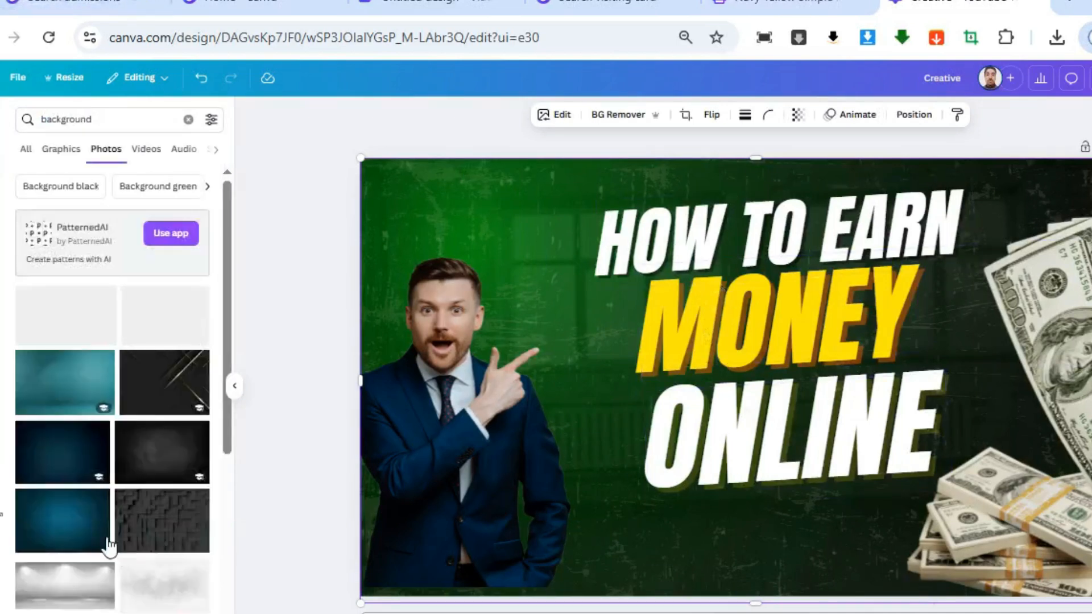
pyautogui.scroll(-4, 125, 567)
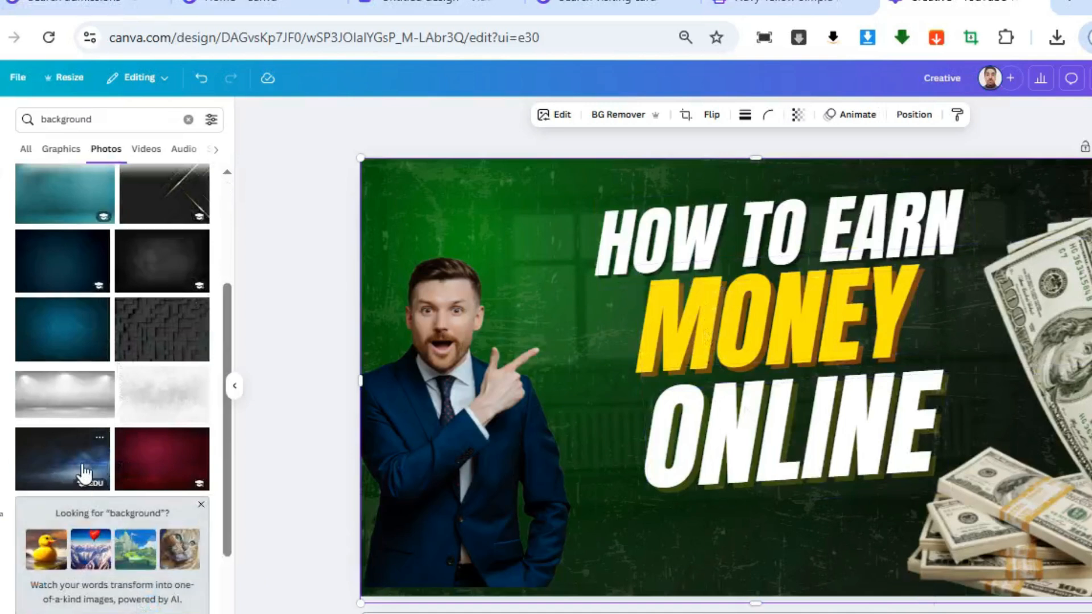
pyautogui.click(67, 466)
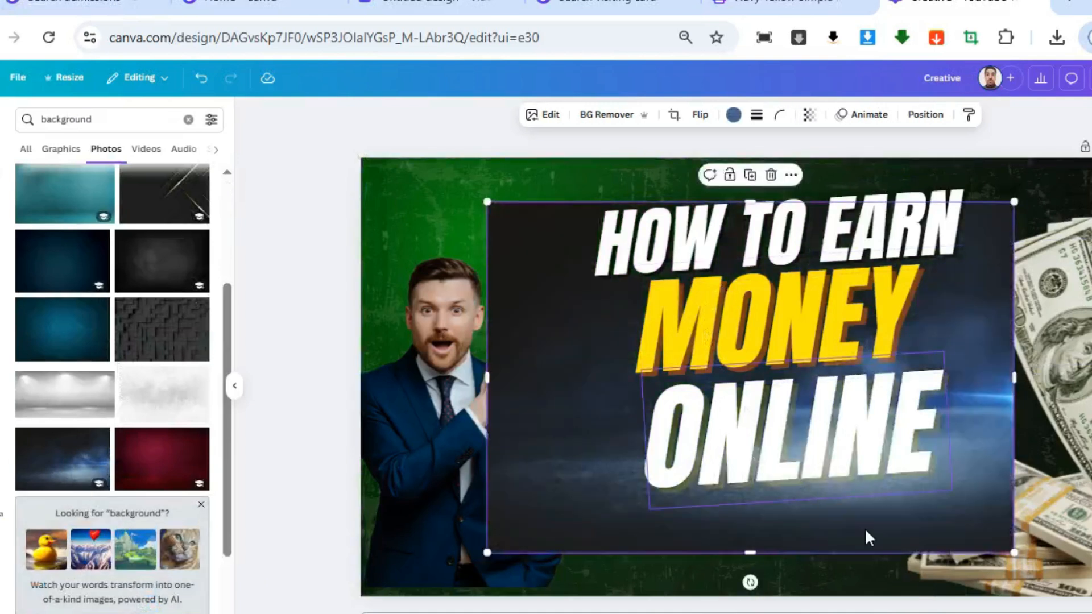
# Position the dark blue photo over the thumbnail's upper-left corner, enlarge it slightly and delete the old green background layers
pyautogui.moveTo(849, 514); pyautogui.dragTo(677, 453)
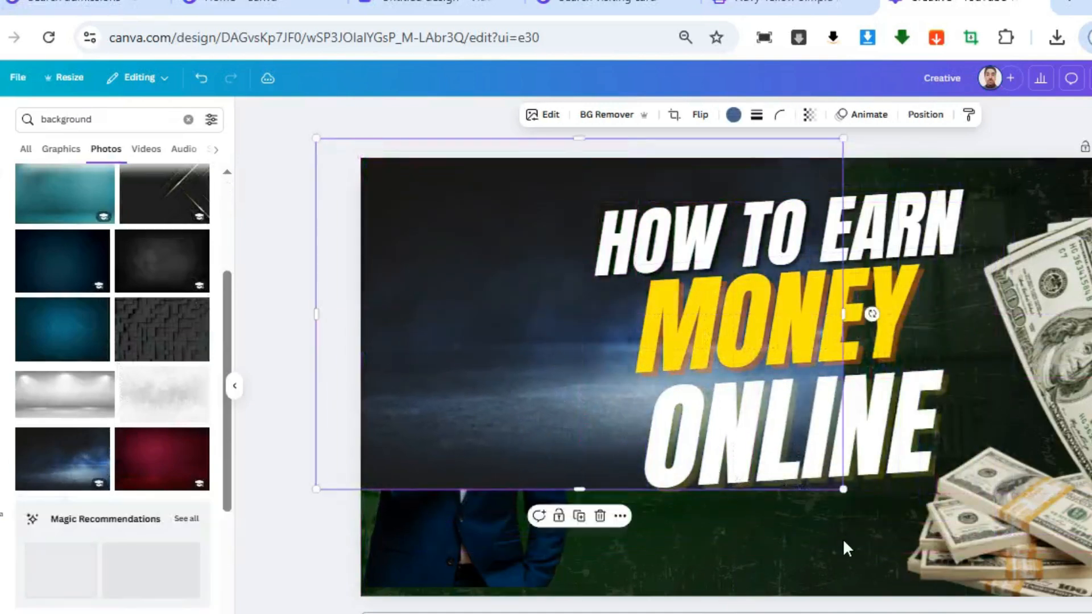
pyautogui.moveTo(844, 490); pyautogui.dragTo(853, 497)
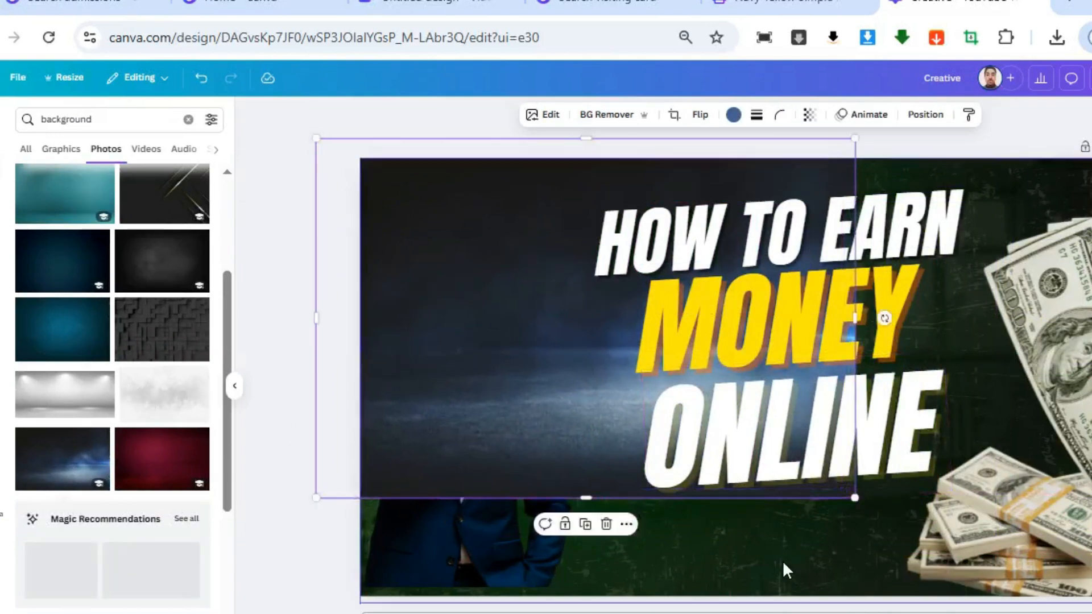
pyautogui.click(783, 559)
pyautogui.press('Delete')
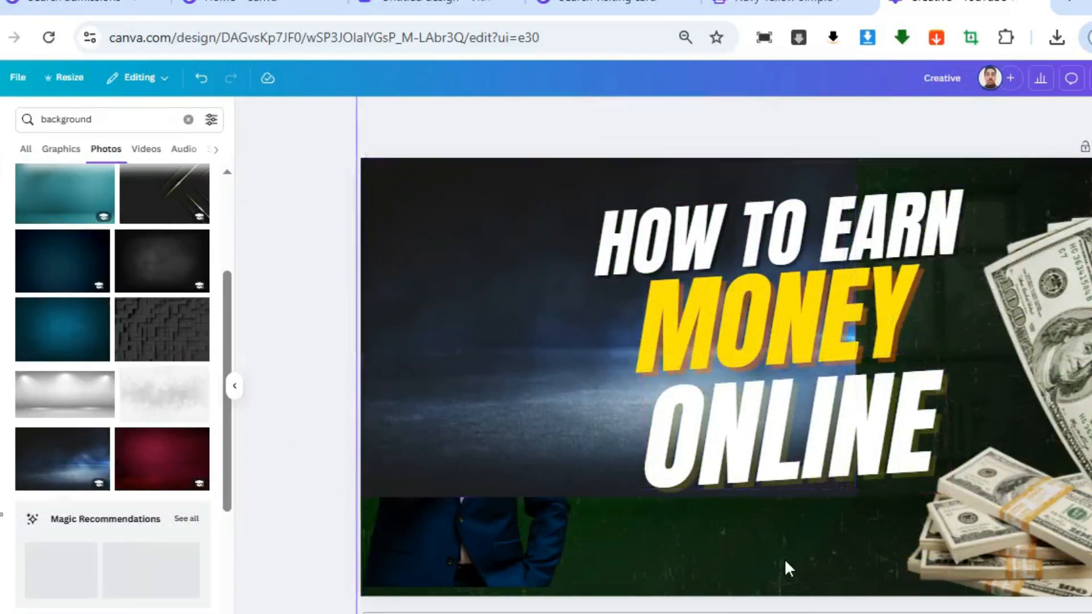
pyautogui.click(789, 561)
pyautogui.press('Delete')
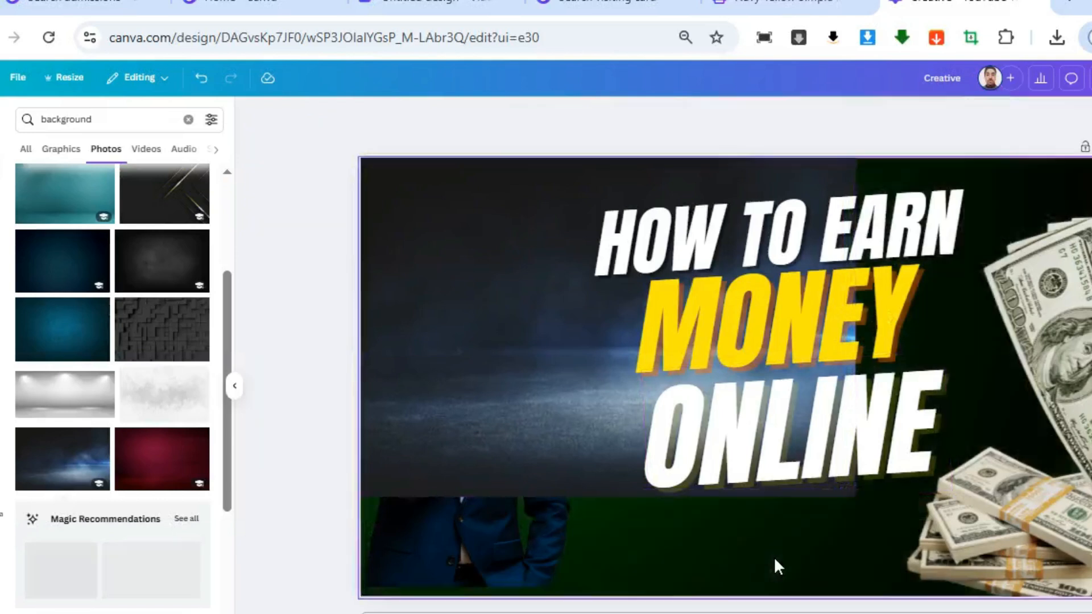
pyautogui.press('Delete')
# Enlarge the dark blue photo to cover the whole thumbnail and send it to the back
pyautogui.click(552, 387)
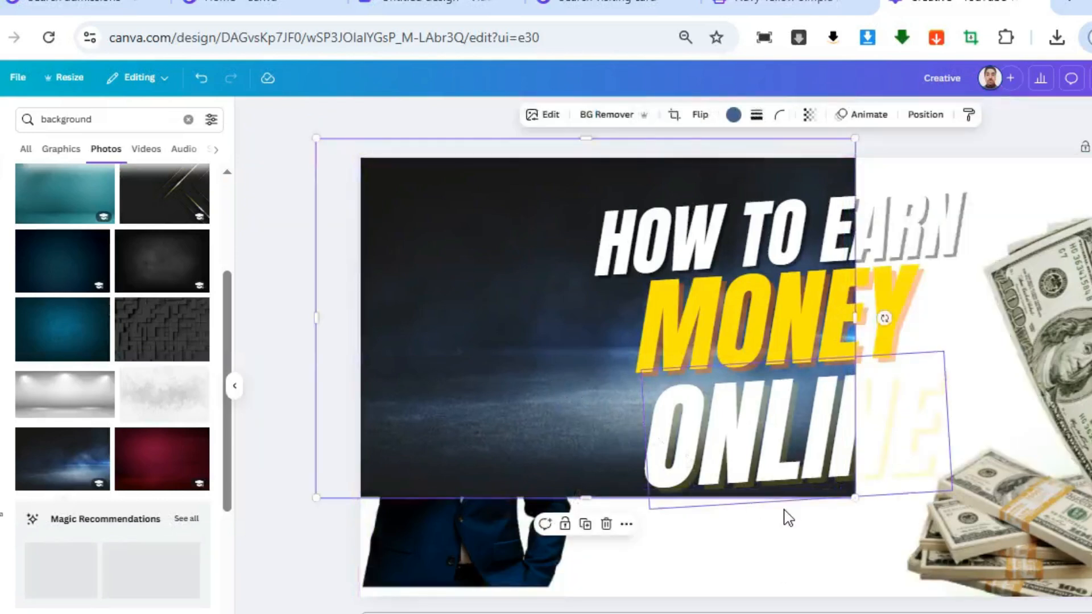
pyautogui.moveTo(855, 498); pyautogui.dragTo(1091, 613)
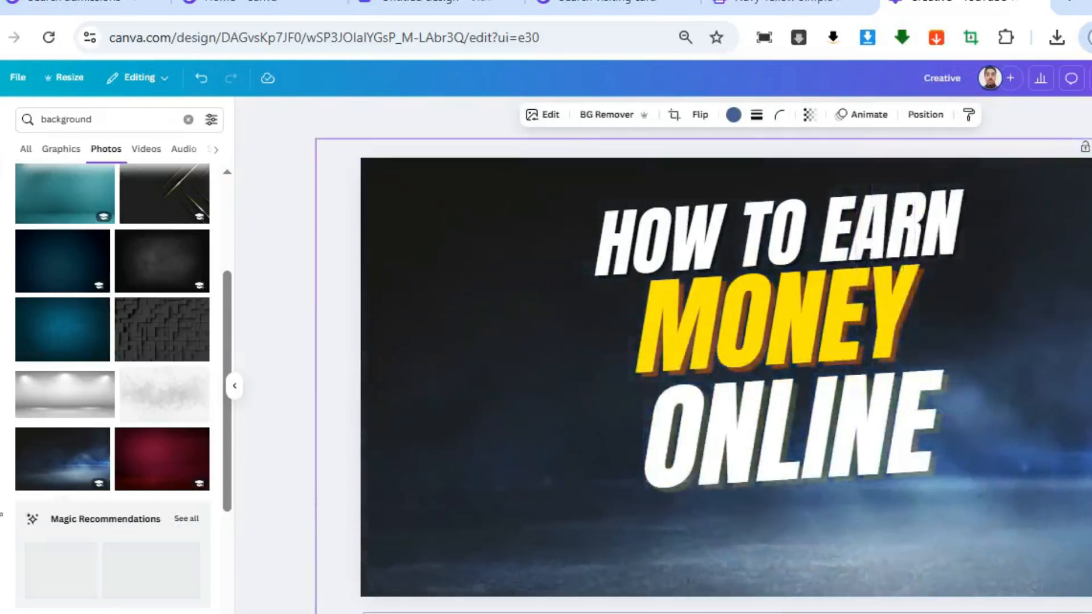
pyautogui.rightClick(1059, 466)
pyautogui.moveTo(1075, 400)
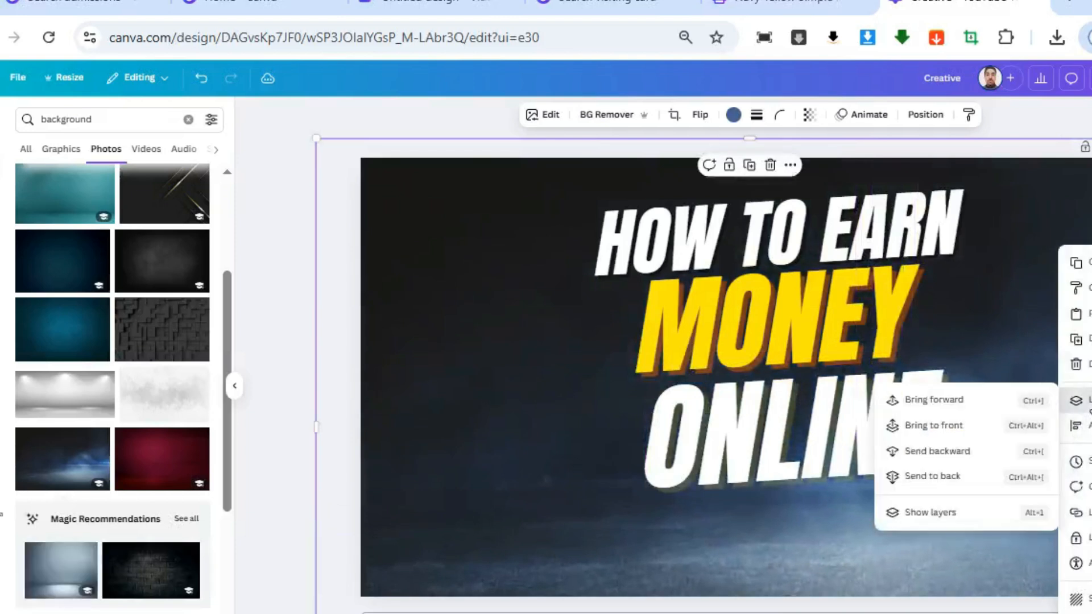
pyautogui.click(956, 477)
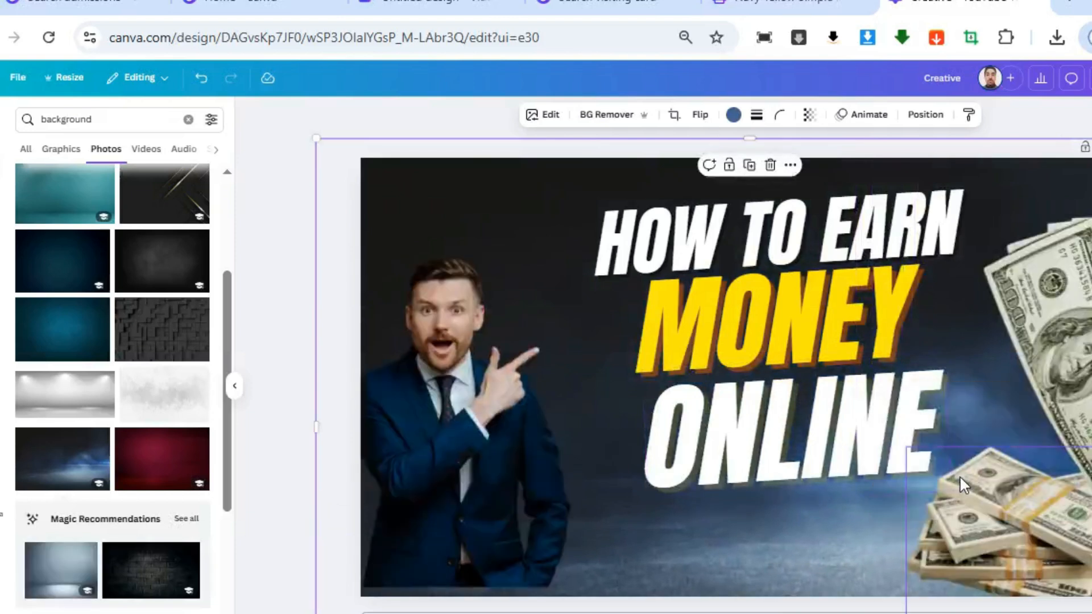
pyautogui.press('Escape')
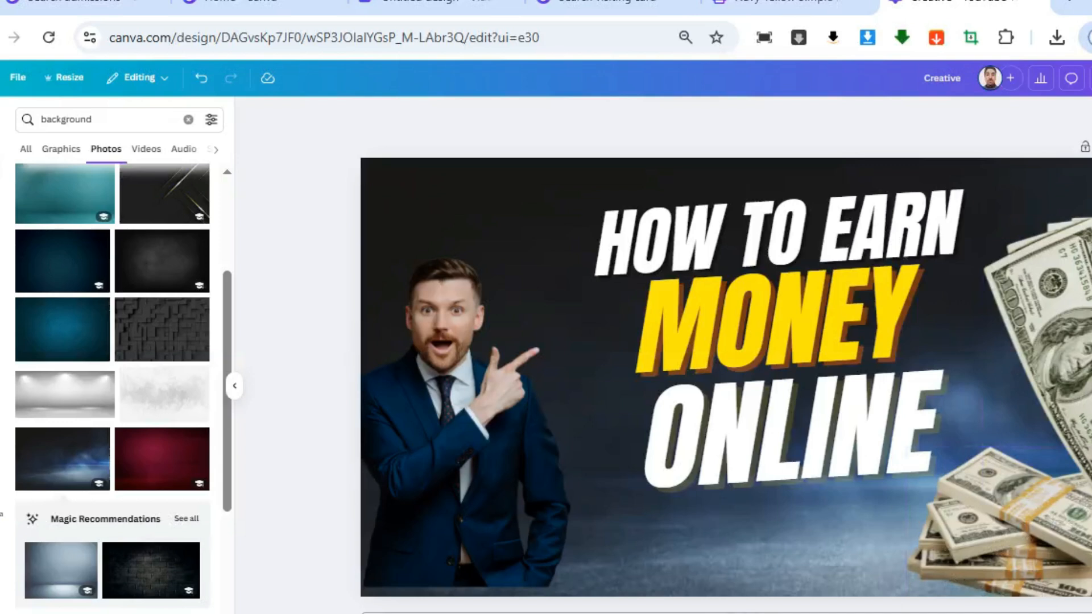
# Create a new Facebook Post (Landscape) design from the social media formats and dismiss the Internet Download Manager notice
pyautogui.click(17, 80)
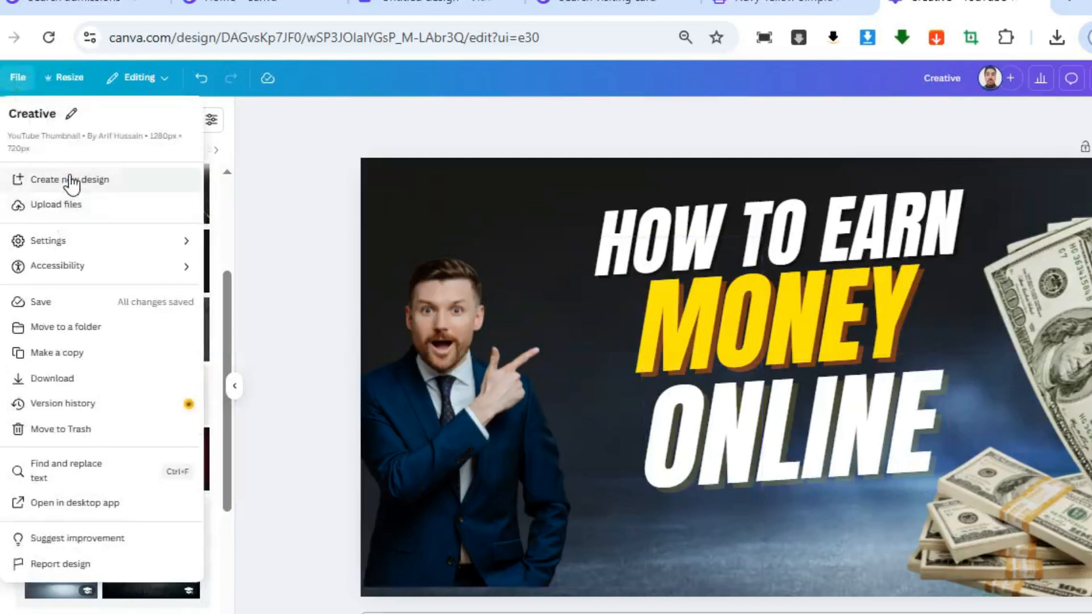
pyautogui.click(894, 344)
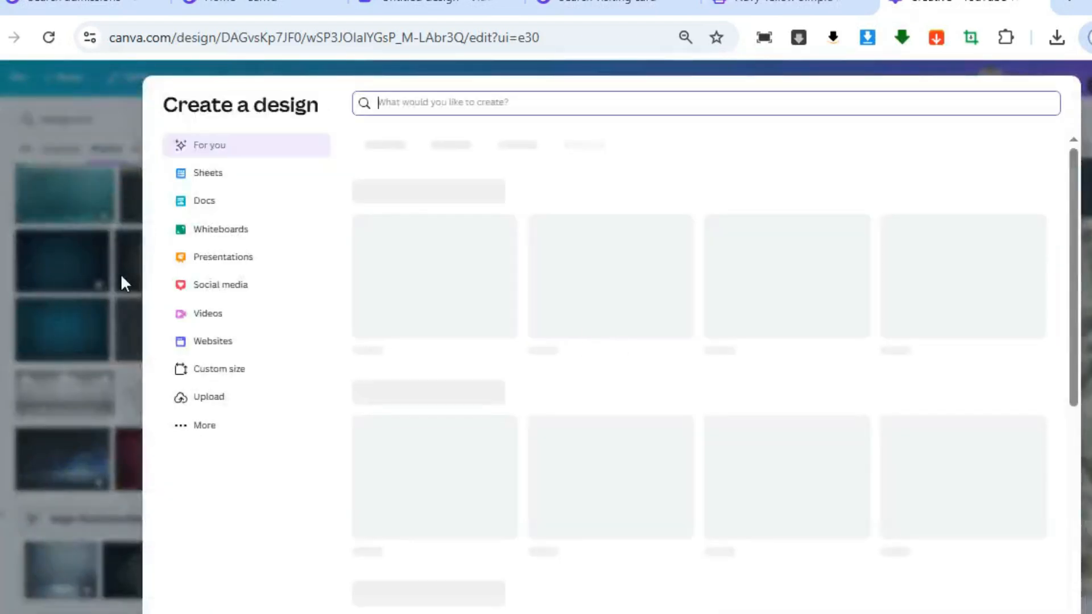
pyautogui.click(232, 296)
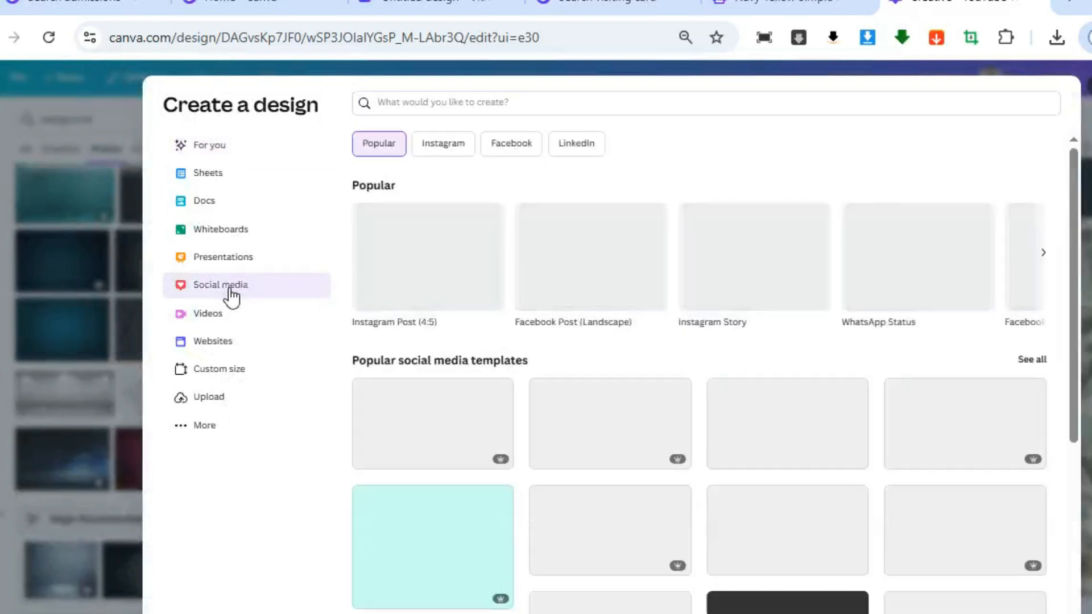
pyautogui.scroll(-3, 1009, 449)
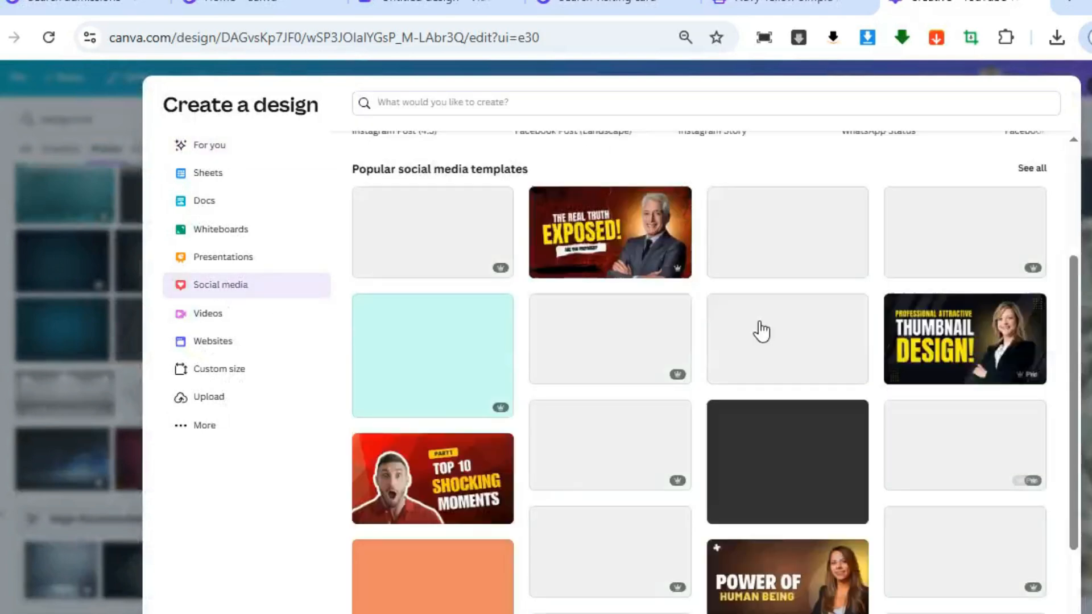
pyautogui.scroll(-3, 761, 329)
pyautogui.scroll(6, 616, 393)
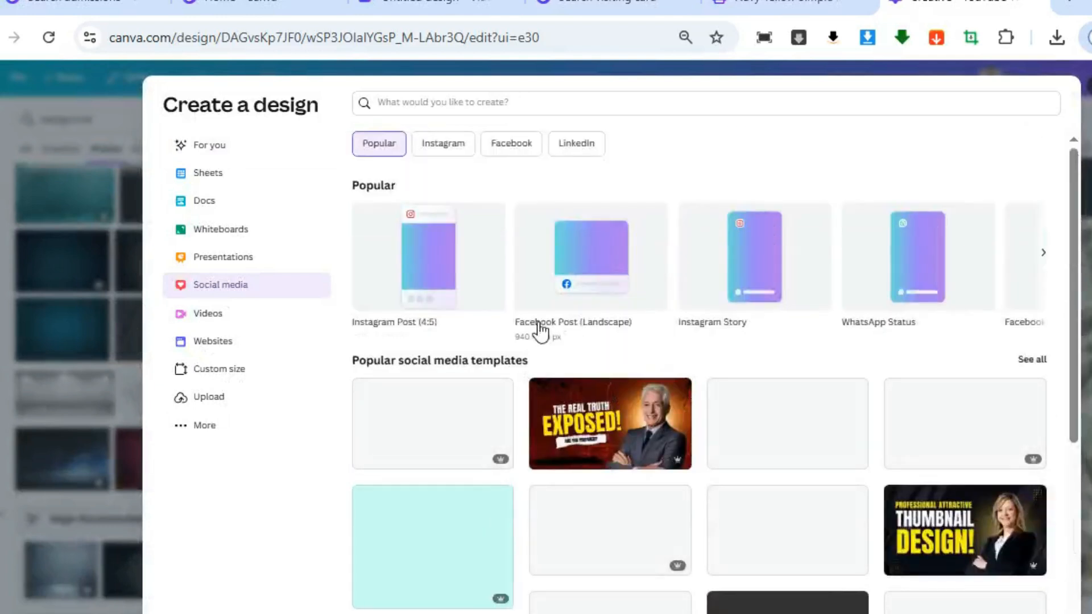
pyautogui.click(611, 314)
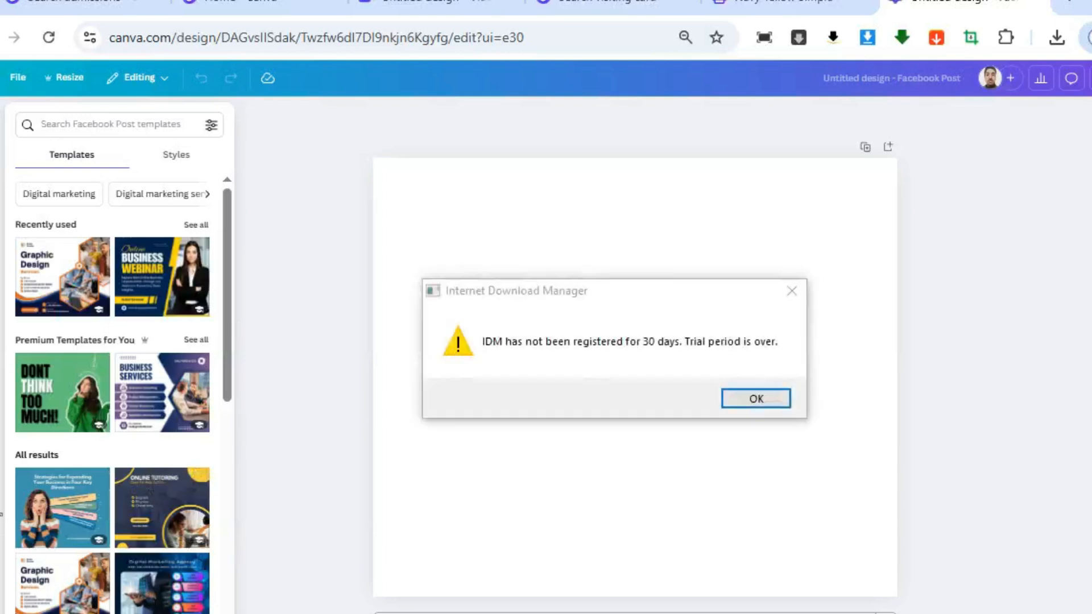
pyautogui.click(757, 398)
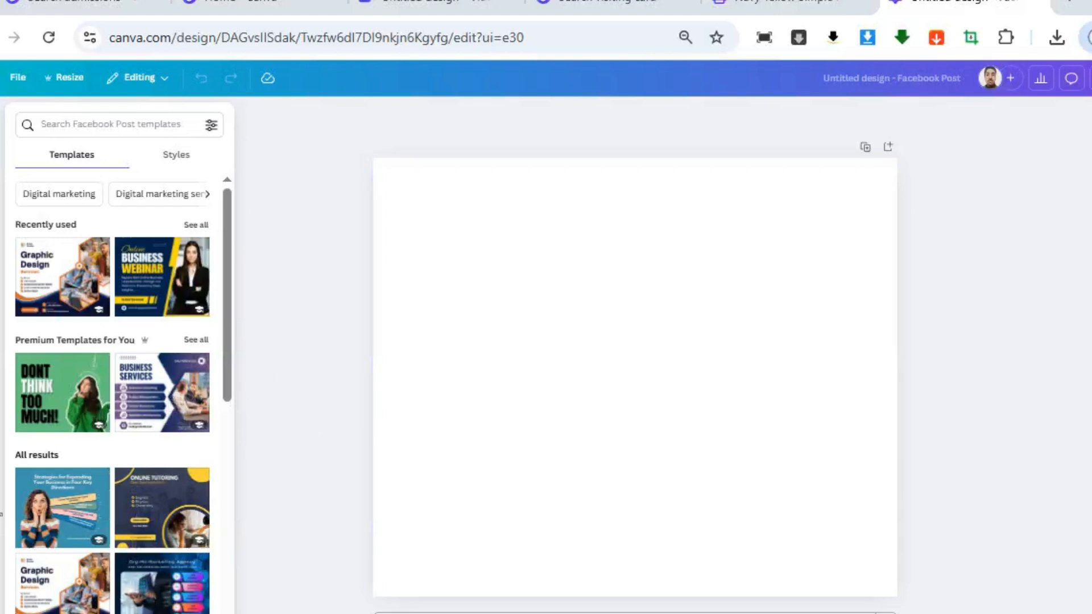
# Apply the Blue and Purple Modern Business Services template and change its two-line heading to INTEL TALKS
pyautogui.click(142, 412)
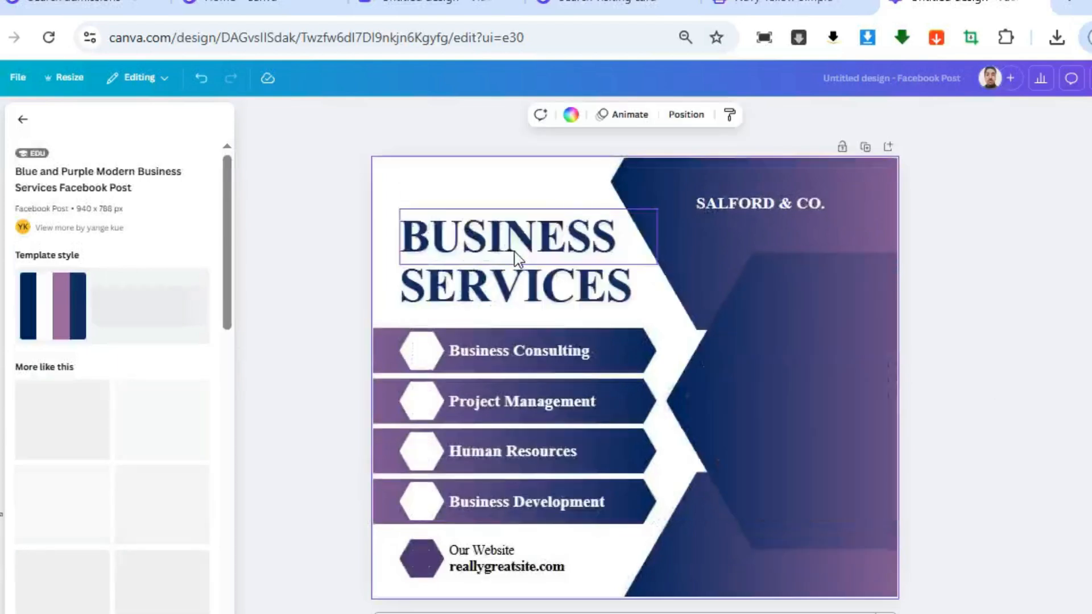
pyautogui.doubleClick(583, 246)
pyautogui.write('INT')
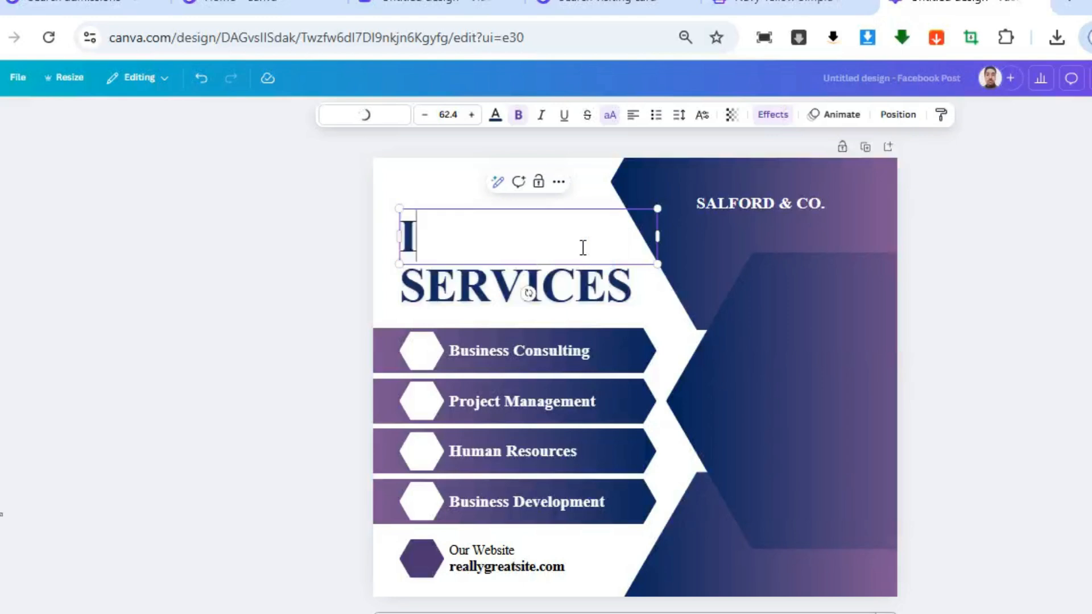
pyautogui.press('BackSpace')
pyautogui.press('BackSpace')
pyautogui.write('NTEL')
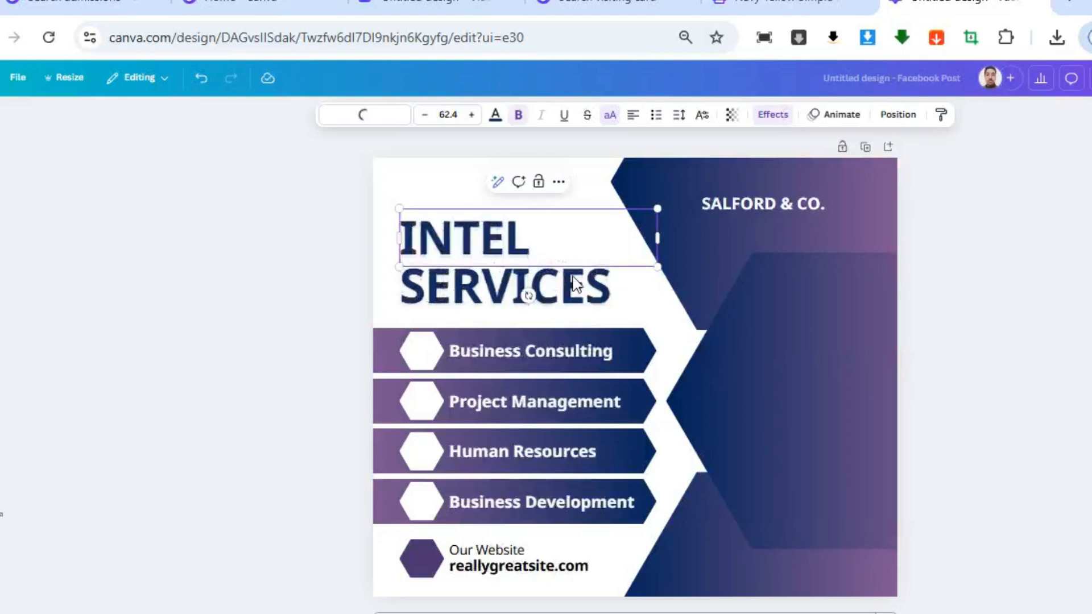
pyautogui.doubleClick(578, 301)
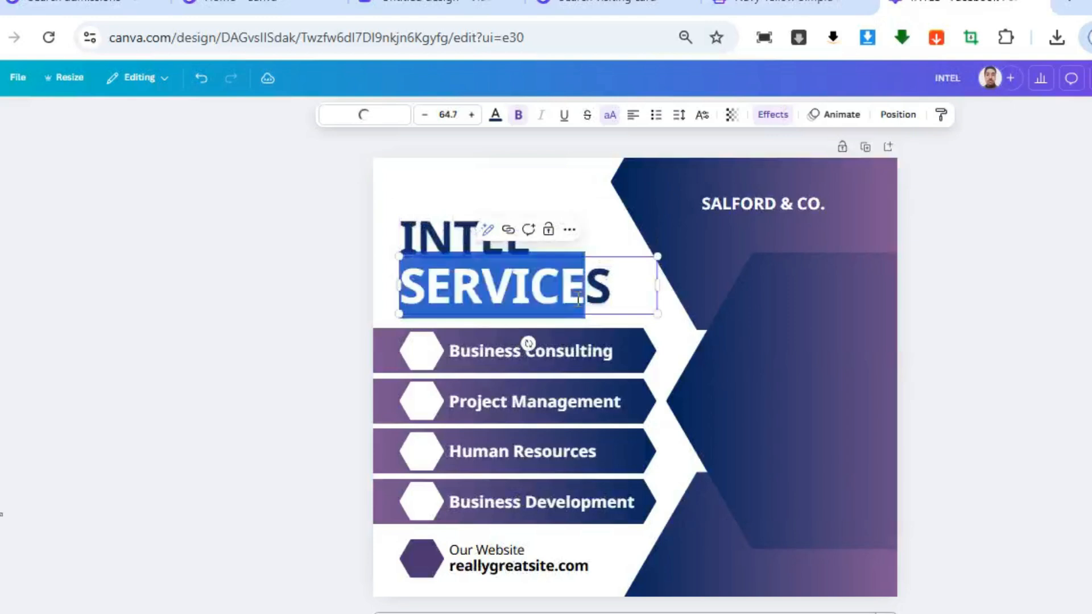
pyautogui.write('TALKS')
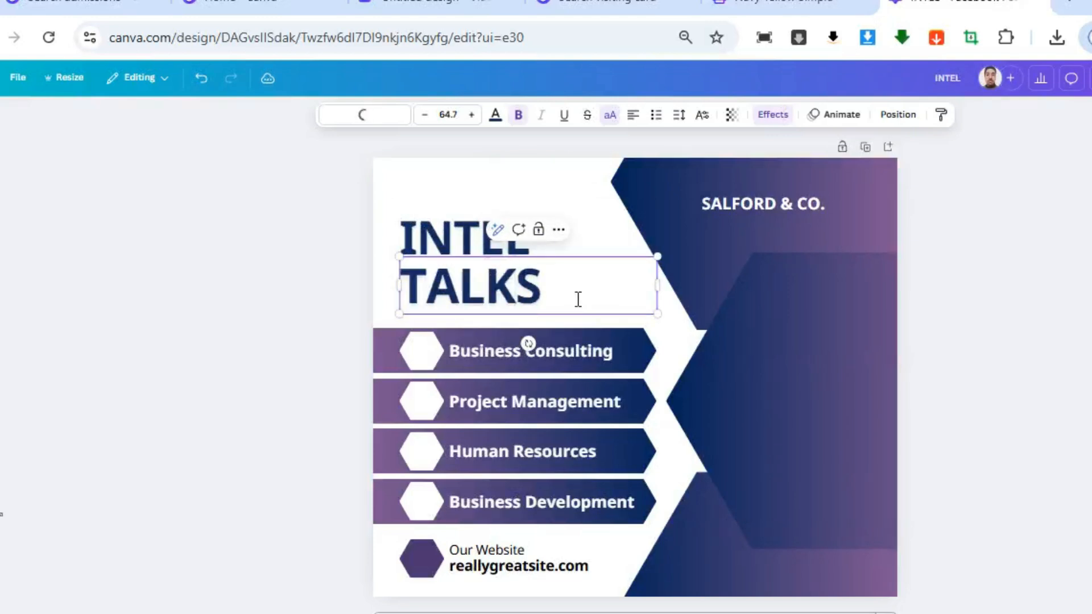
pyautogui.click(555, 355)
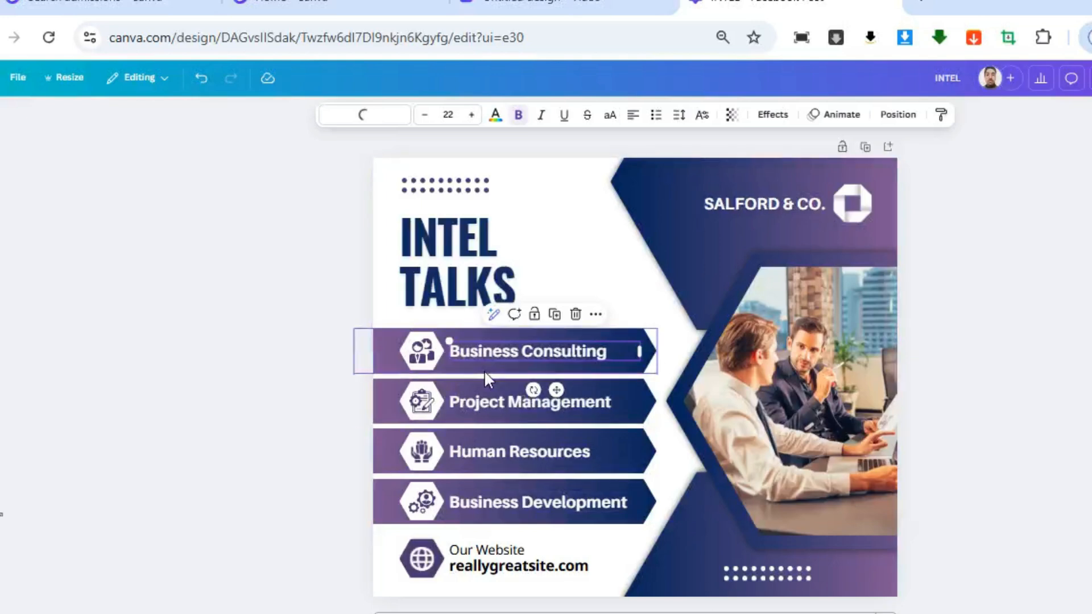
# Change the first service line, Business Consulting, to "Top 10 AI Tools"
pyautogui.doubleClick(524, 349)
pyautogui.tripleClick(528, 350)
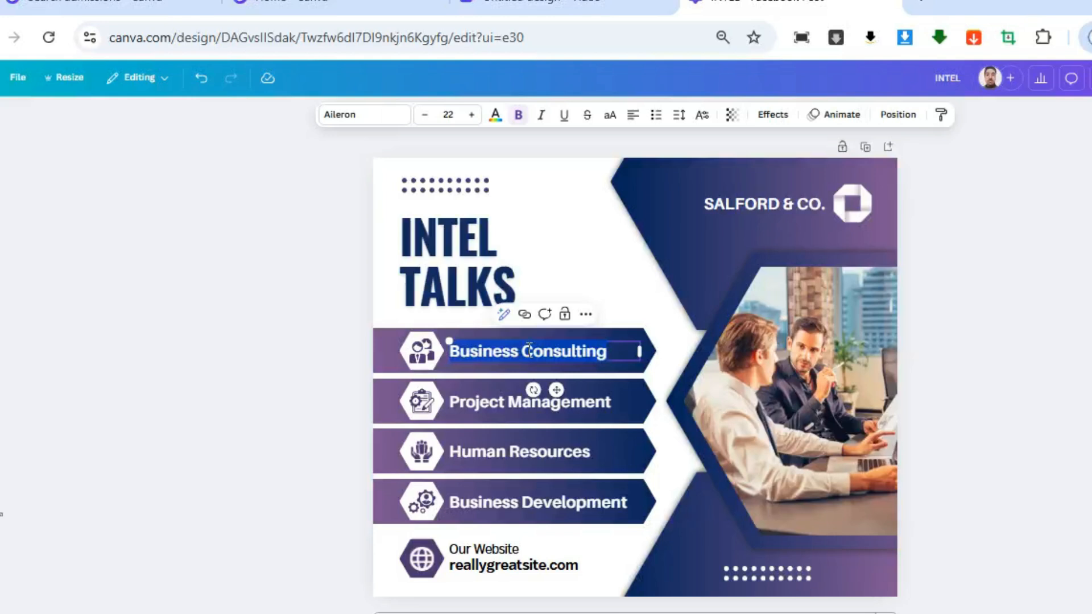
pyautogui.write('toP')
pyautogui.press('BackSpace')
pyautogui.press('BackSpace')
pyautogui.press('BackSpace')
pyautogui.write('Top 10 AI Tools')
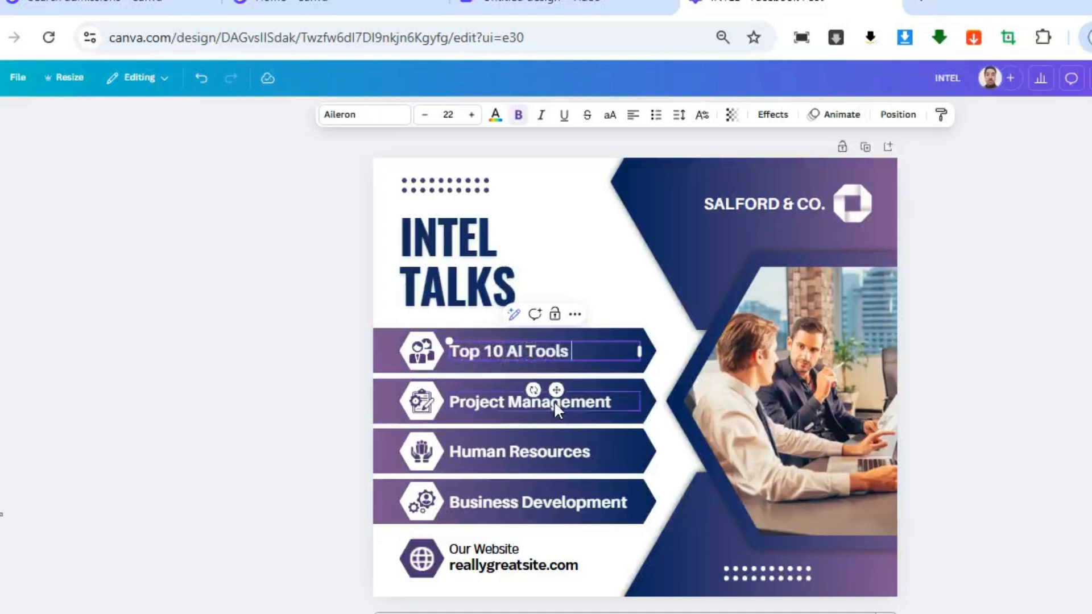
# Change the second service line to "Graphics" and the third to "Video Editing"
pyautogui.doubleClick(554, 401)
pyautogui.write('Gr')
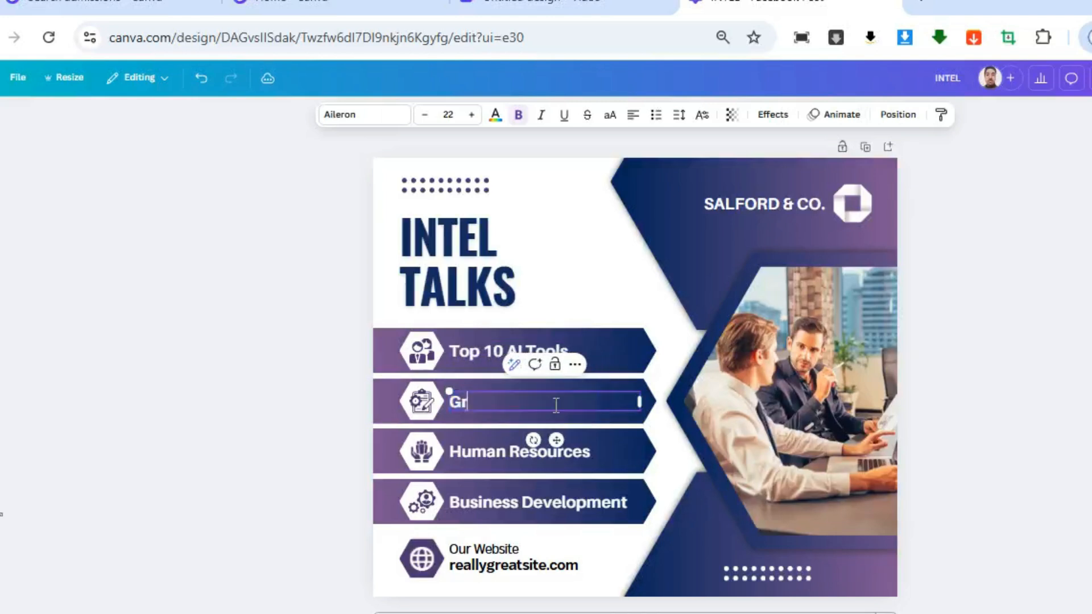
pyautogui.write('aphics')
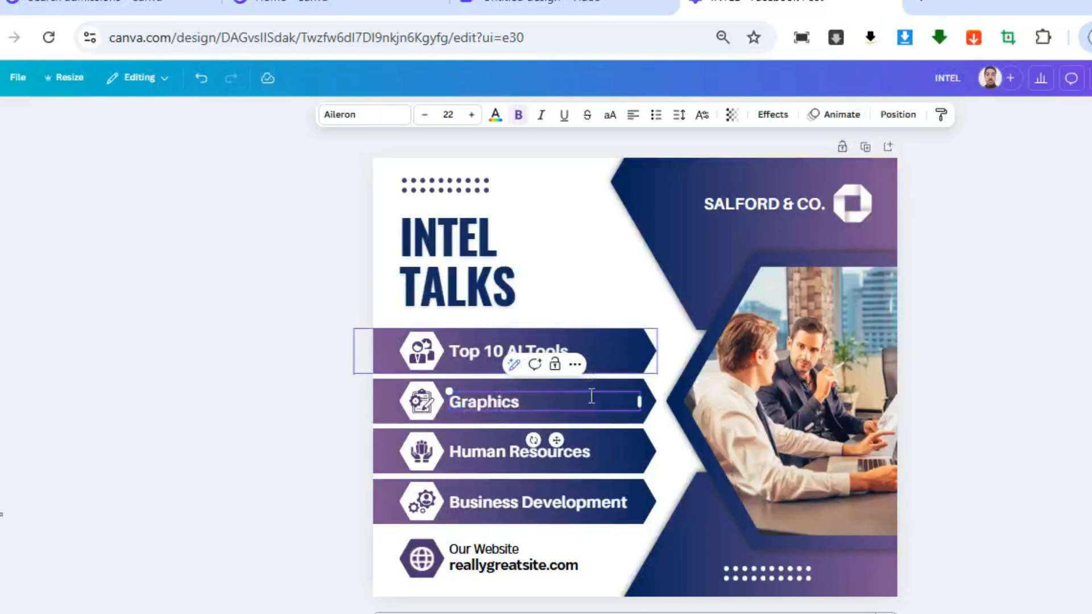
pyautogui.doubleClick(559, 454)
pyautogui.write('Video Editing')
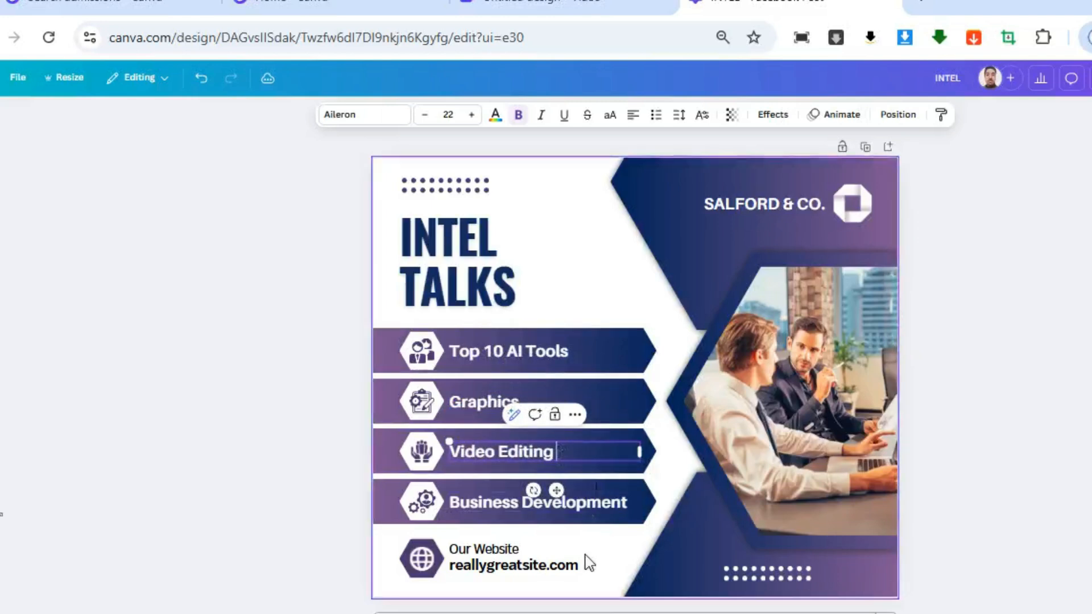
# Change the fourth service line, Business Development, to "Programming"
pyautogui.doubleClick(584, 503)
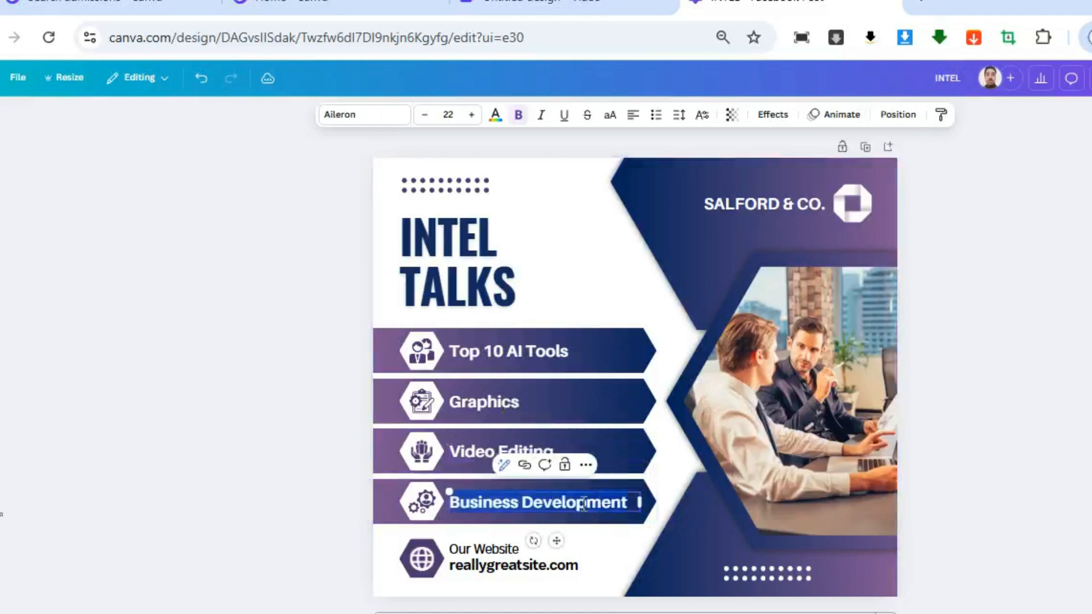
pyautogui.write('Programming')
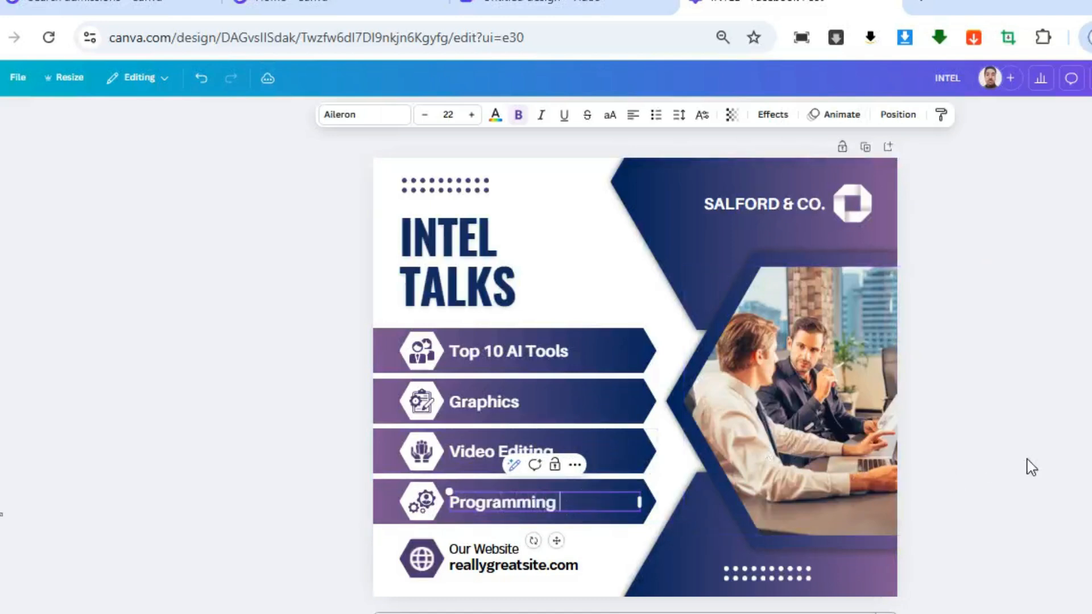
pyautogui.click(1086, 453)
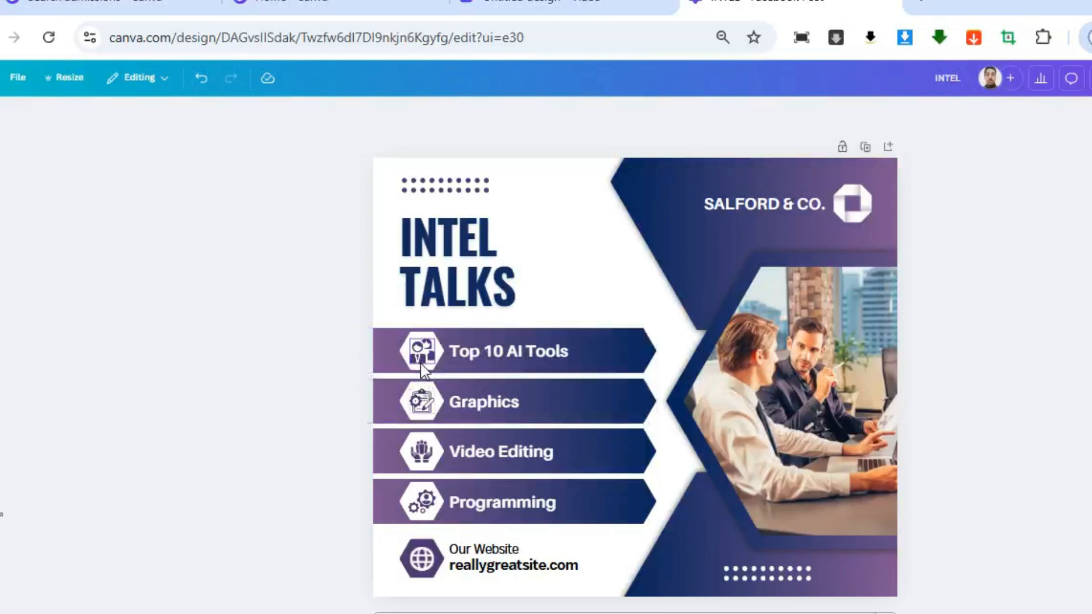
# Search the graphics elements for "ai tools" and add the black half-gear AI chip icon to the design
pyautogui.click(2, 208)
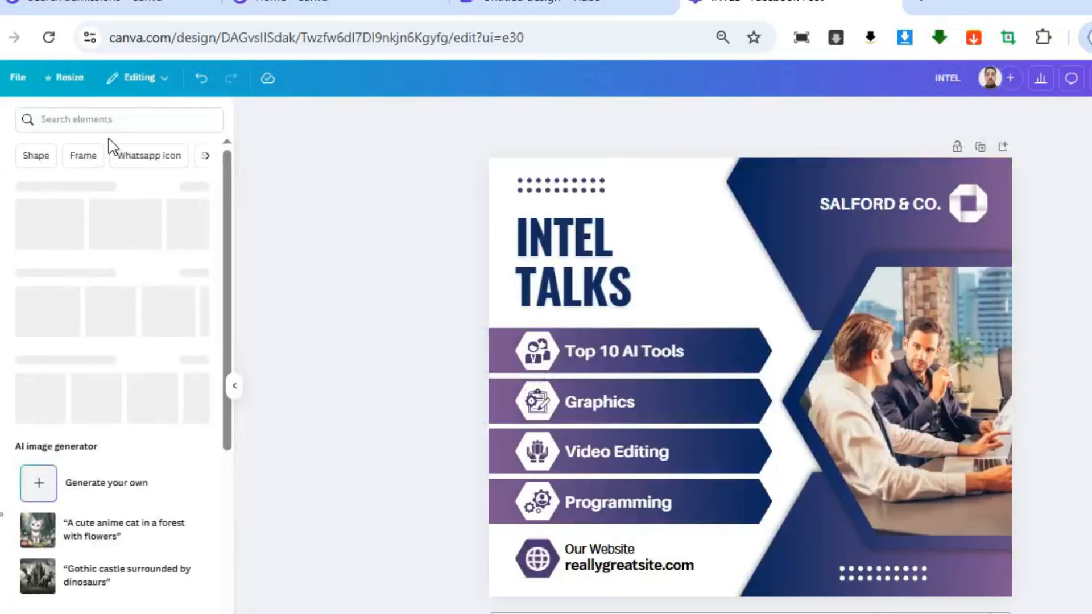
pyautogui.click(117, 122)
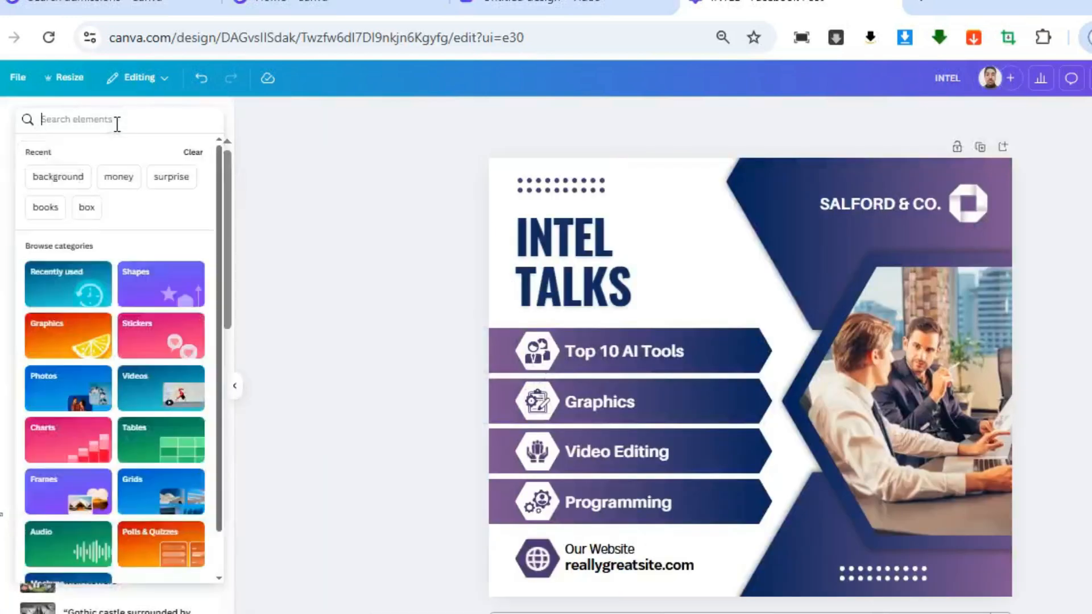
pyautogui.write('ai tools')
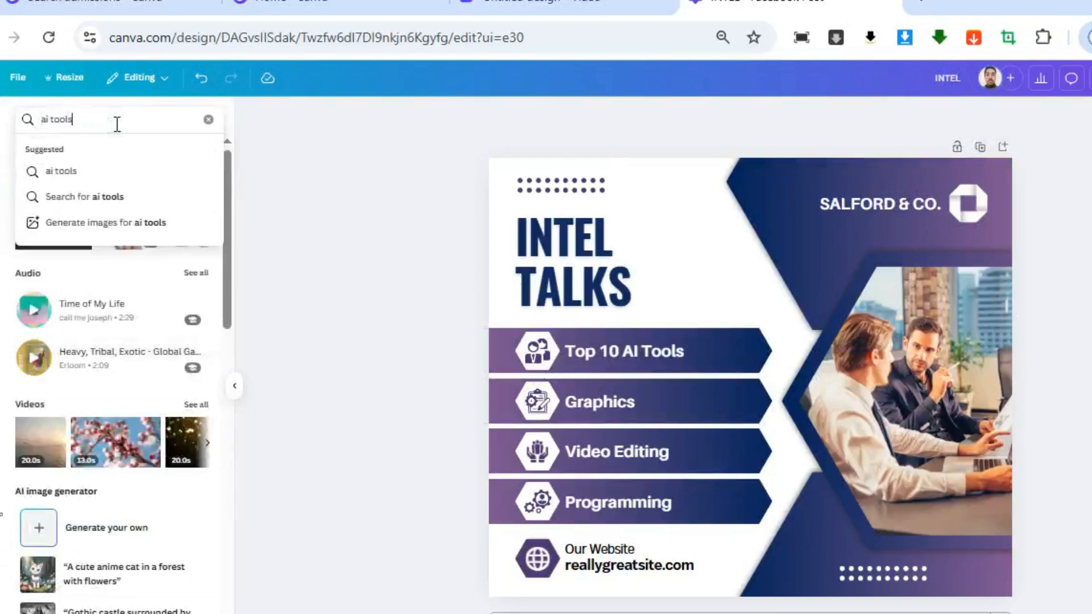
pyautogui.press('Return')
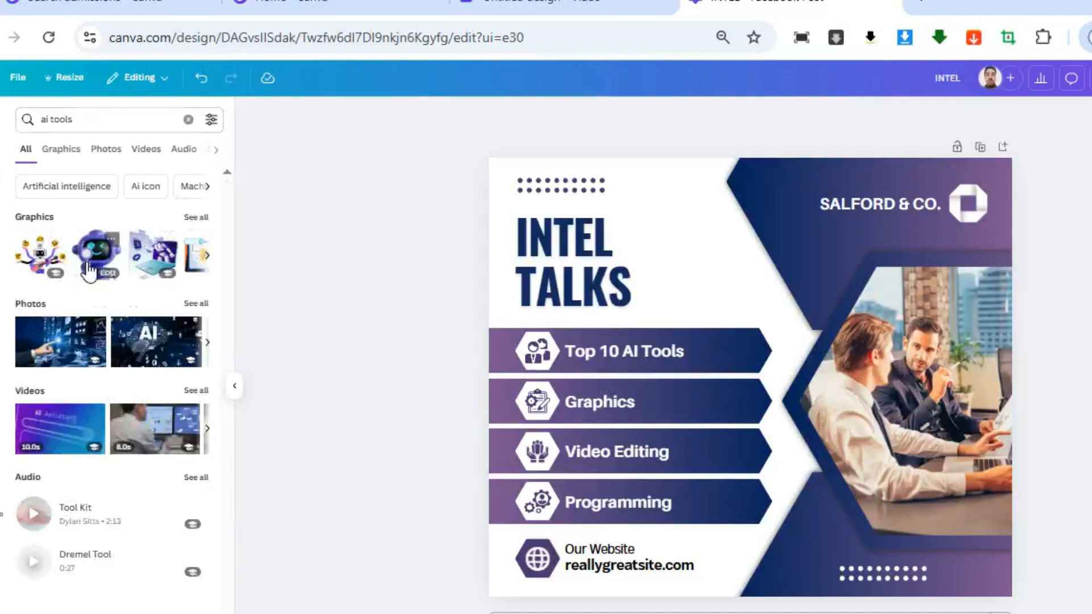
pyautogui.click(73, 152)
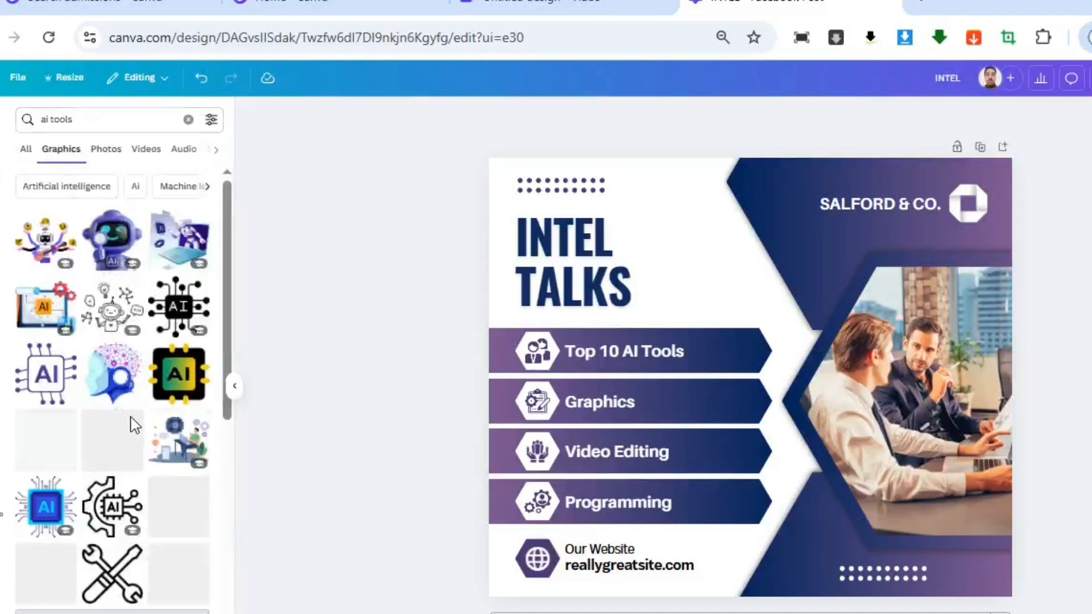
pyautogui.click(105, 503)
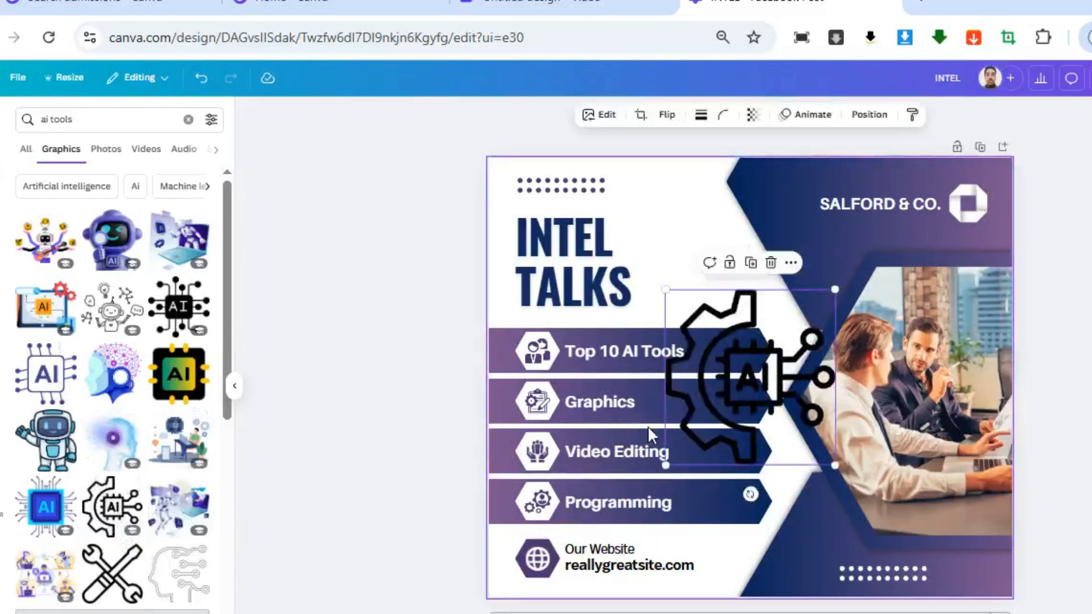
# Delete the old people icon beside Top 10 AI Tools and shrink the AI chip icon into its white hexagon
pyautogui.click(535, 350)
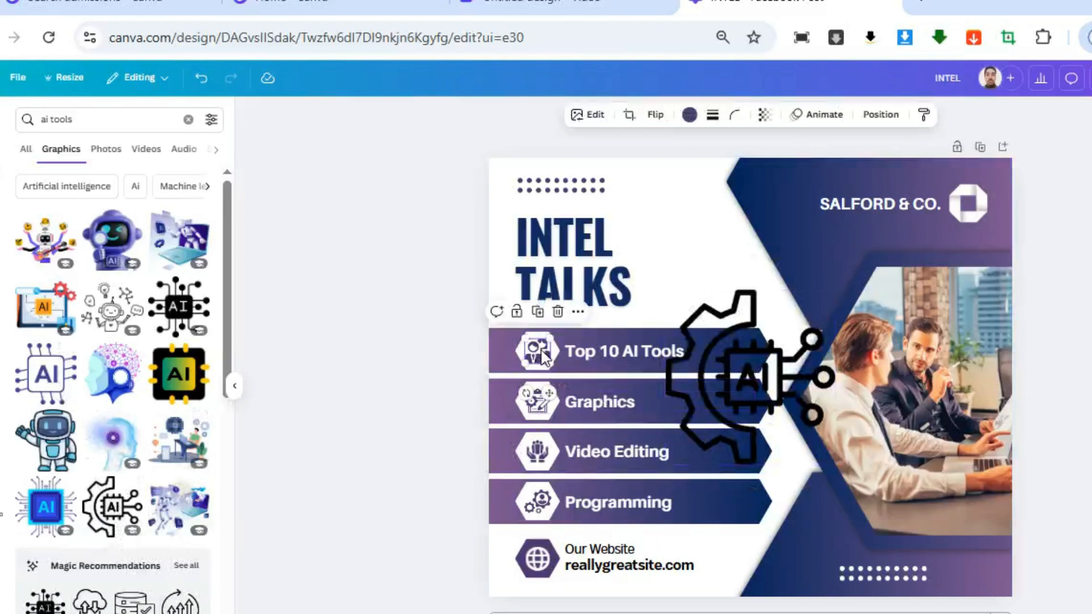
pyautogui.press('Delete')
pyautogui.moveTo(679, 386); pyautogui.dragTo(508, 387)
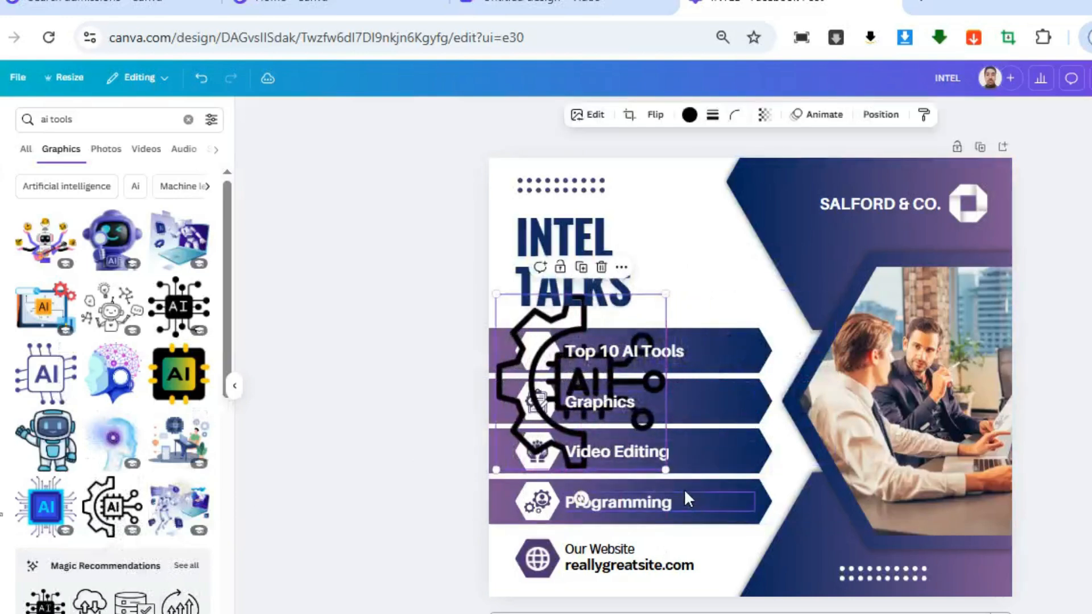
pyautogui.moveTo(664, 471); pyautogui.dragTo(540, 353)
# Replace the icon beside Graphics with the black pen-nib graphic from a "graphic" search, sized to fit the white hexagon
pyautogui.click(539, 403)
pyautogui.press('Delete')
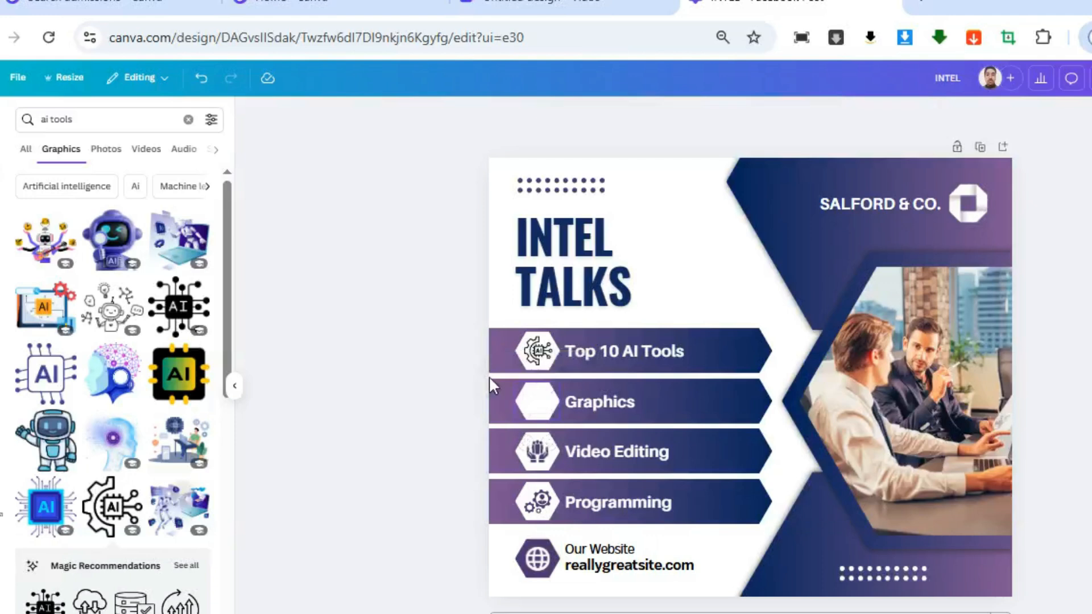
pyautogui.click(114, 119)
pyautogui.write('graphics')
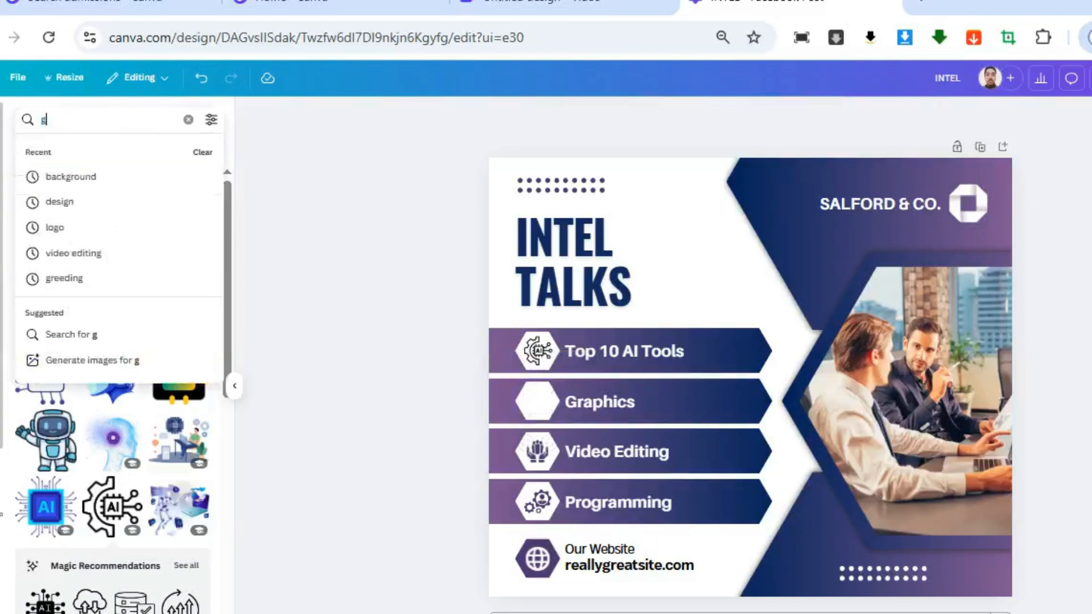
pyautogui.press('Return')
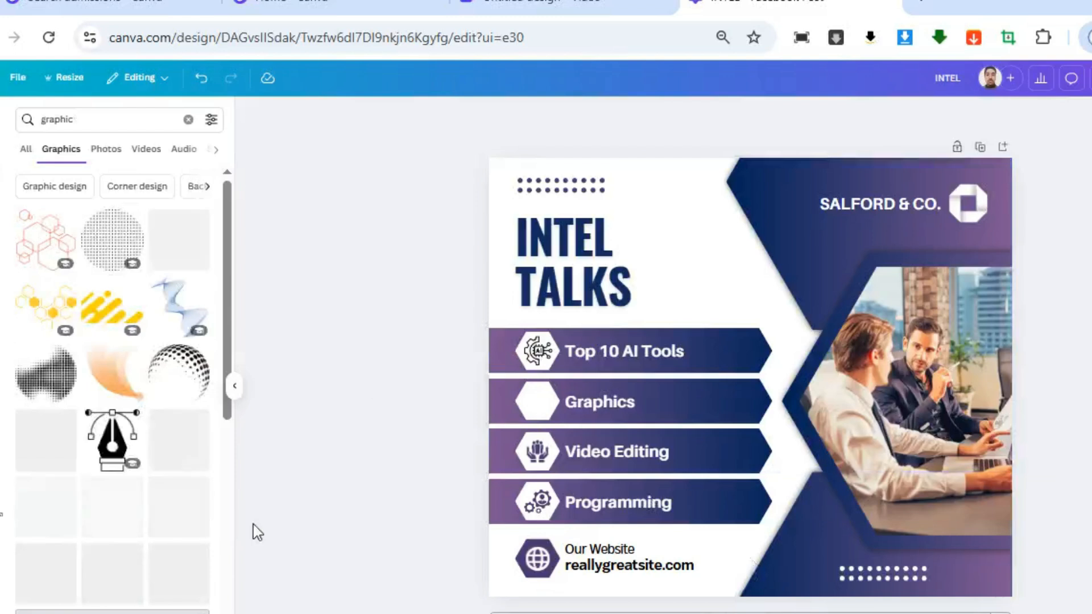
pyautogui.click(112, 449)
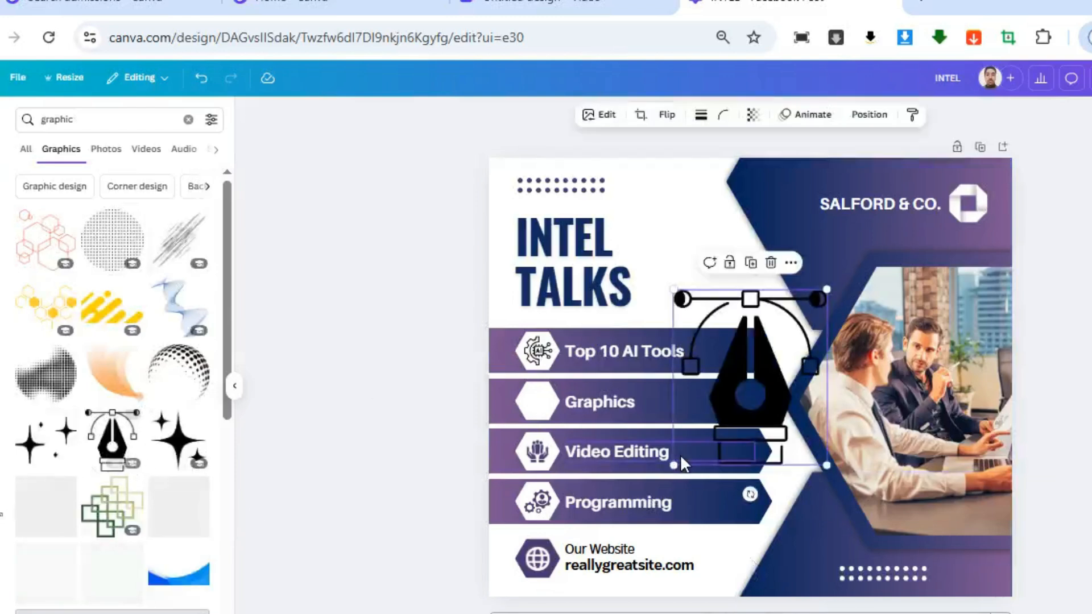
pyautogui.moveTo(822, 464); pyautogui.dragTo(554, 419)
# Search the graphics for "video editing" and add the outlined play-screen icon with pencil and ruler
pyautogui.click(73, 119)
pyautogui.moveTo(73, 120); pyautogui.dragTo(4, 121)
pyautogui.write('video editing')
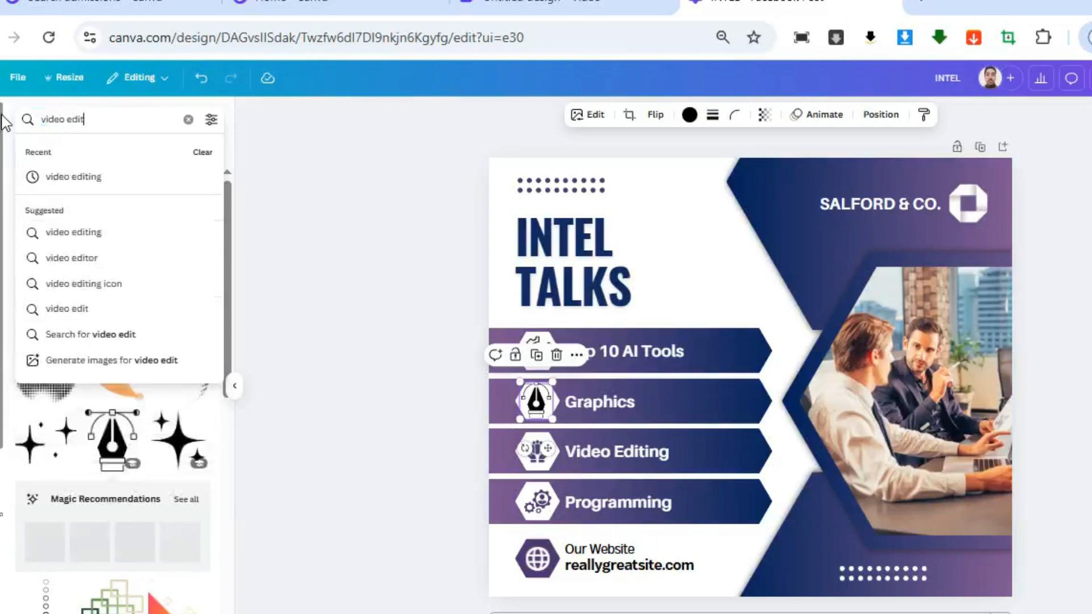
pyautogui.press('Return')
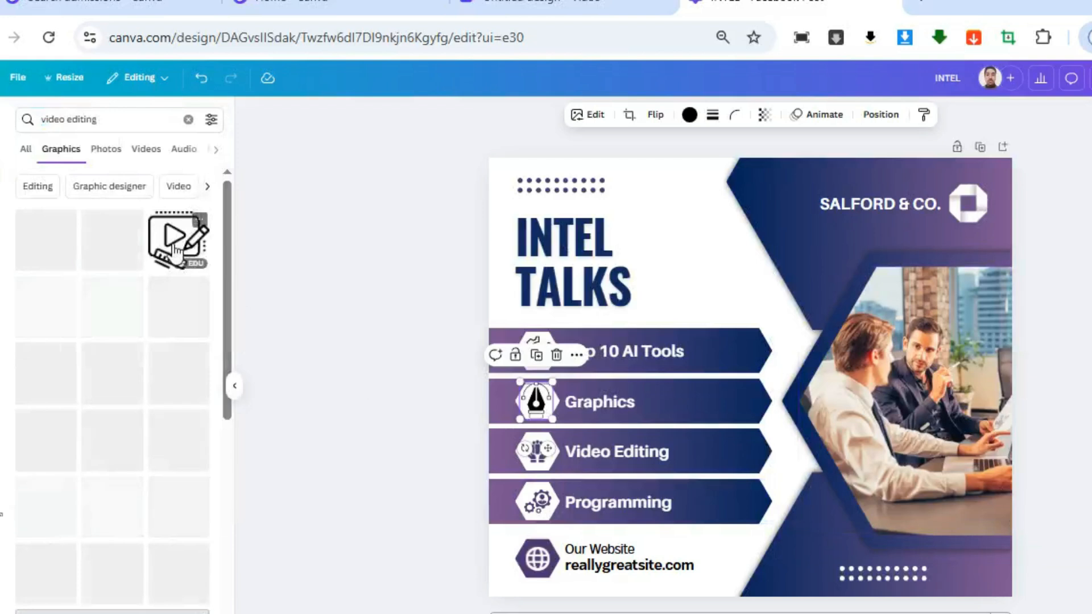
pyautogui.click(179, 263)
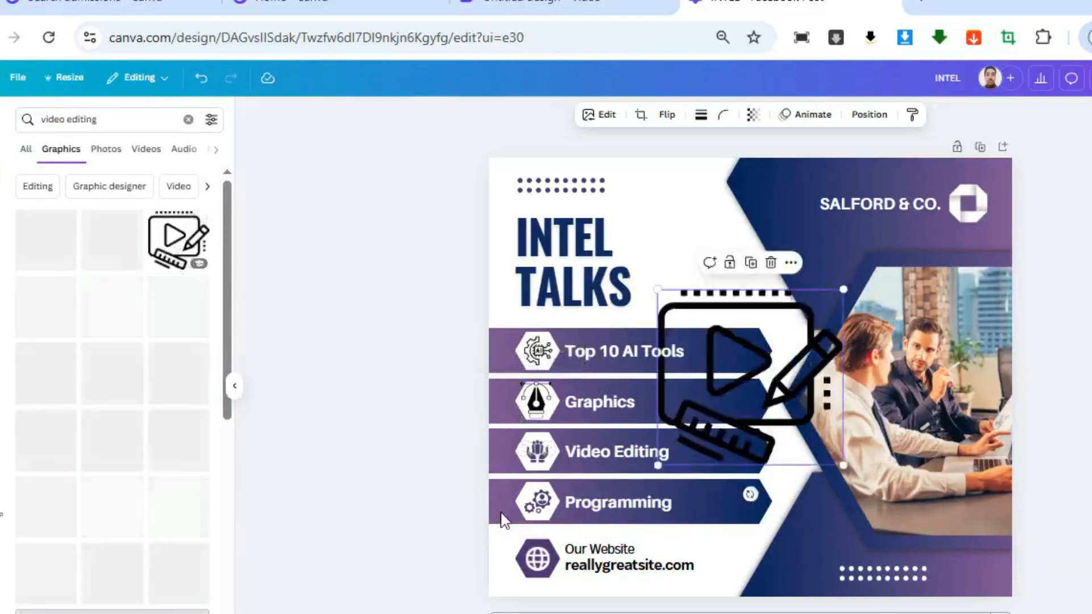
# Delete the old hands icon beside Video Editing and fit the play-screen icon into its white hexagon
pyautogui.click(534, 508)
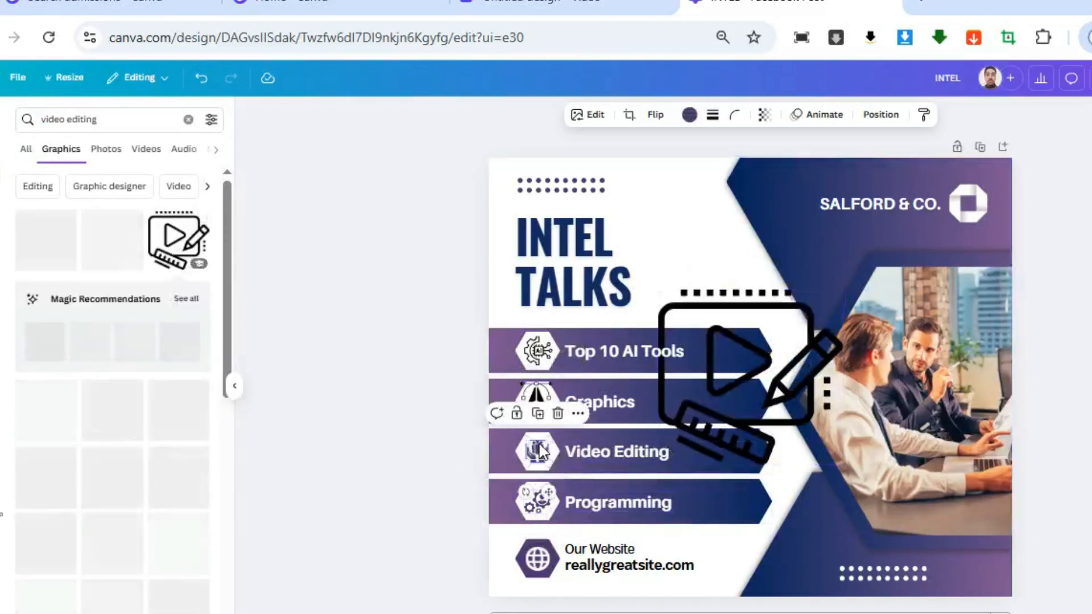
pyautogui.press('Delete')
pyautogui.moveTo(771, 388); pyautogui.dragTo(538, 448)
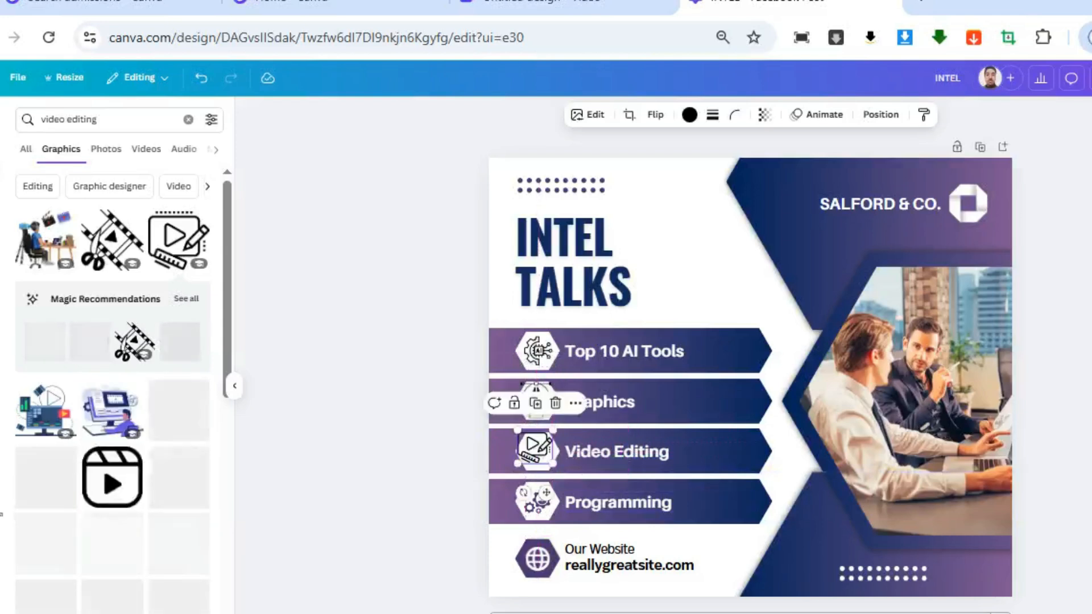
# Replace the icon beside Programming with the blue-and-black code gears graphic from a "programming" search, sized to fit the white hexagon
pyautogui.click(89, 119)
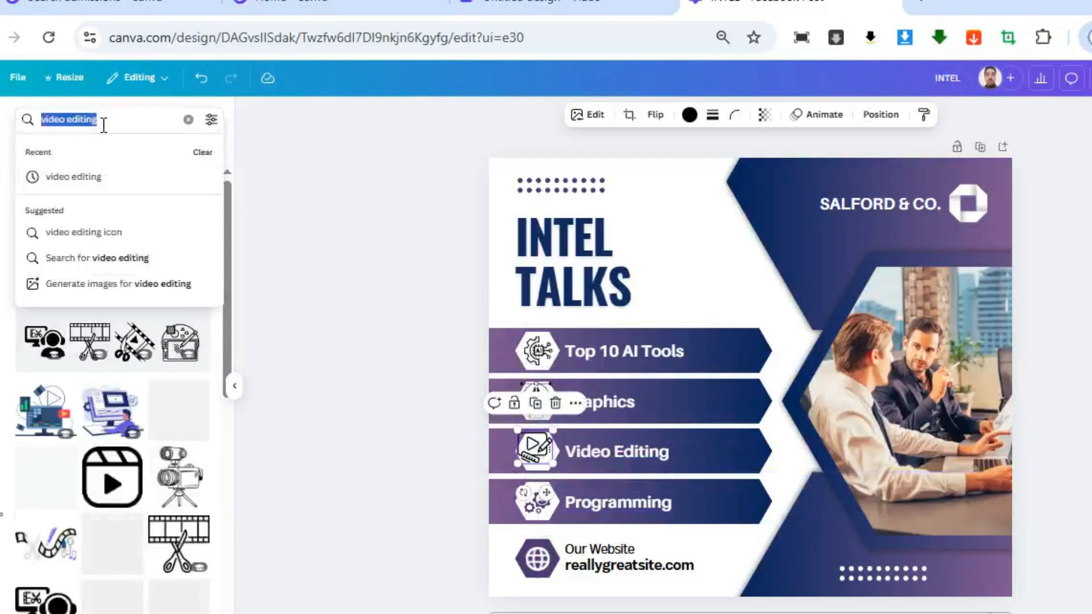
pyautogui.write('programming')
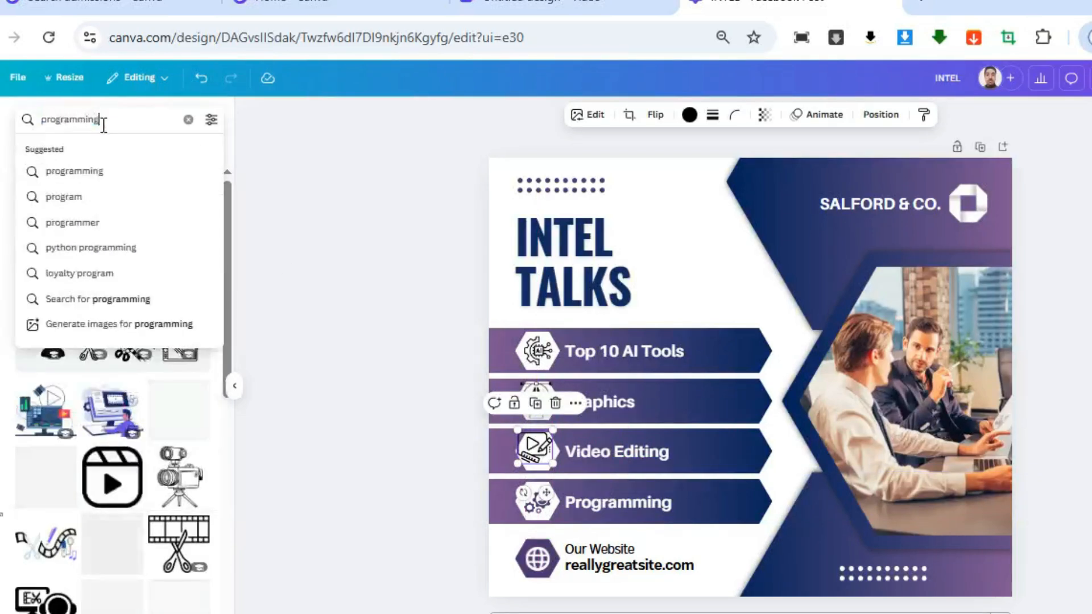
pyautogui.press('Return')
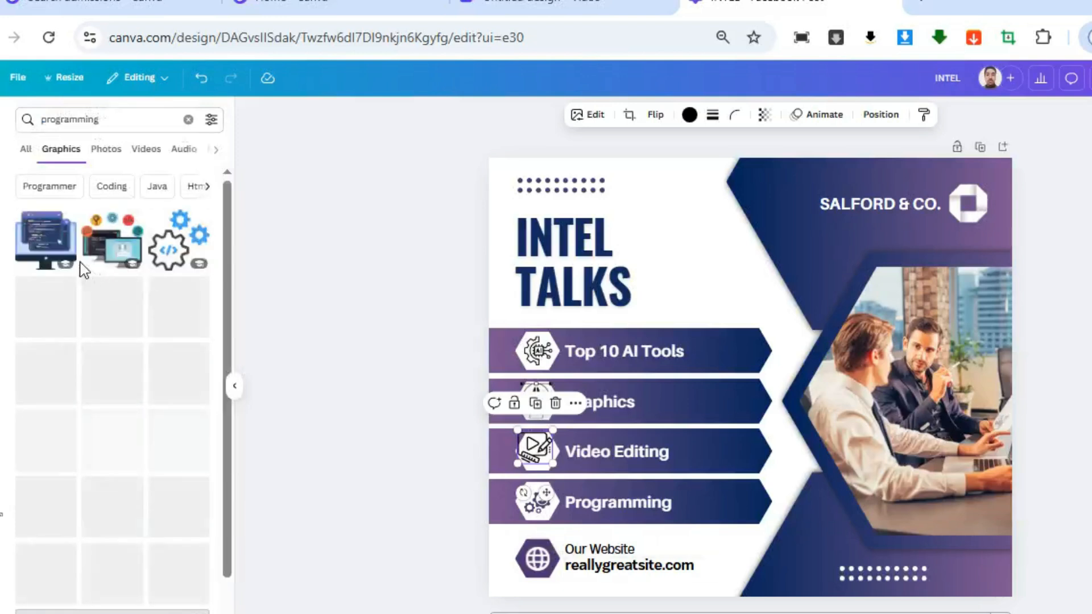
pyautogui.click(542, 509)
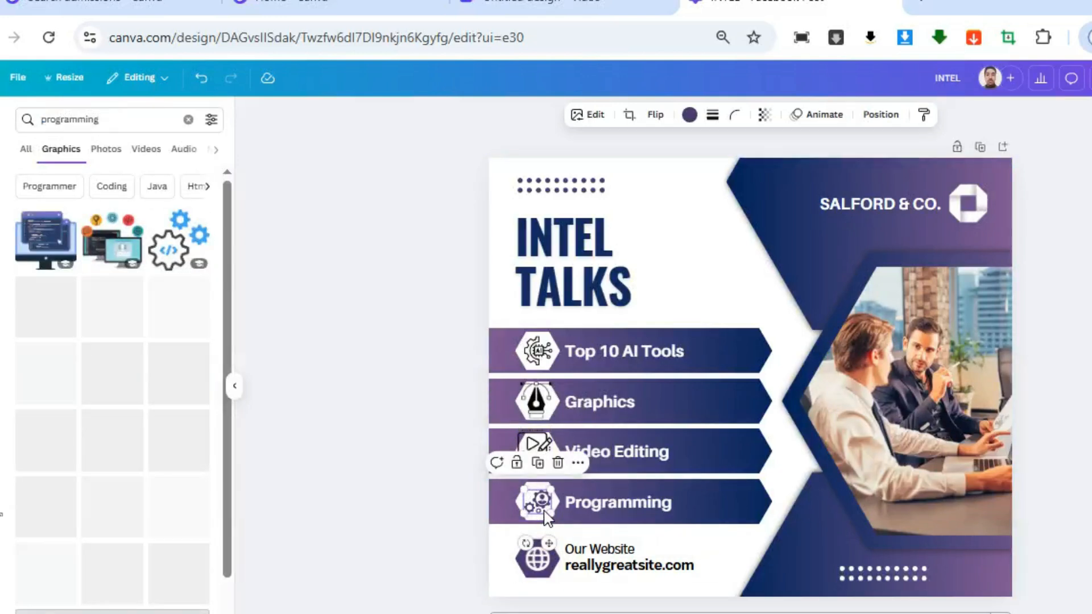
pyautogui.press('Delete')
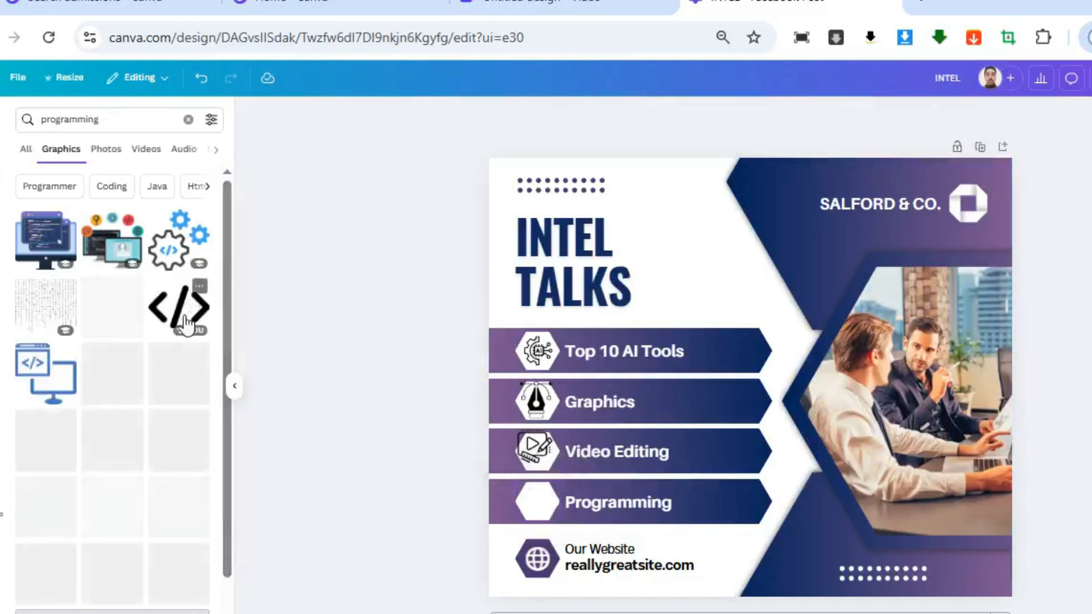
pyautogui.click(182, 256)
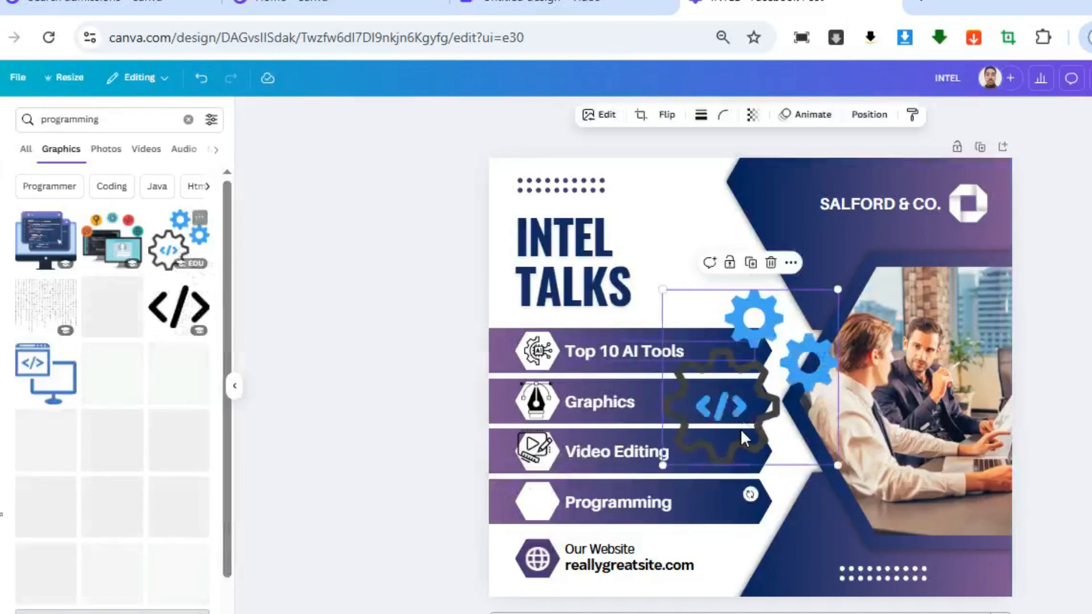
pyautogui.moveTo(834, 468); pyautogui.dragTo(551, 518)
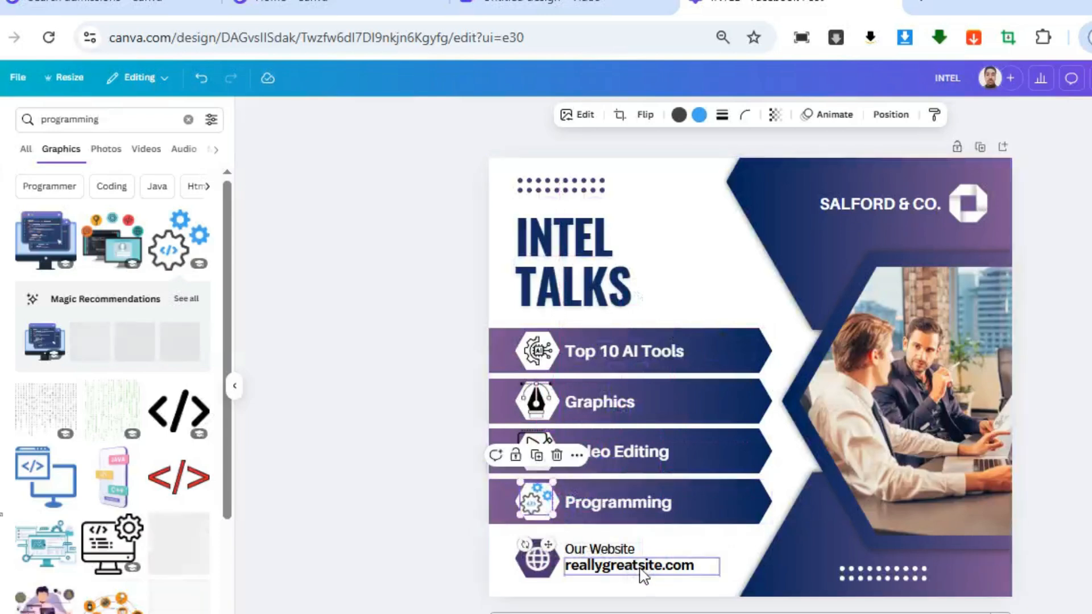
# Change the website address under Our Website to inteltalks.com
pyautogui.click(641, 572)
pyautogui.doubleClick(642, 569)
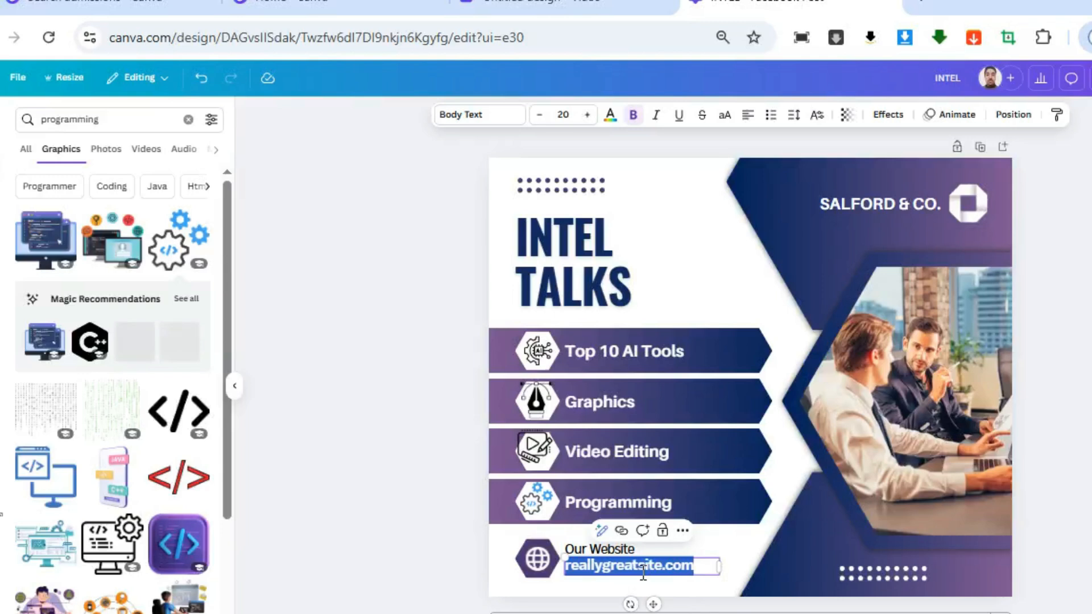
pyautogui.press('BackSpace')
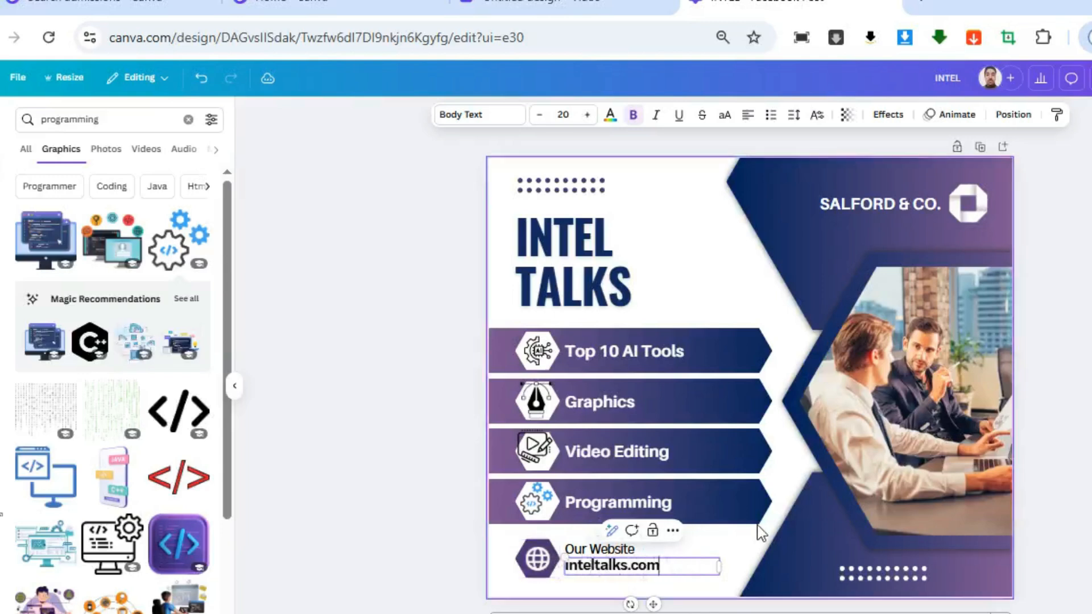
# Replace the SALFORD & CO. company name with INTEL TALKS and delete the white logo beside it
pyautogui.click(978, 213)
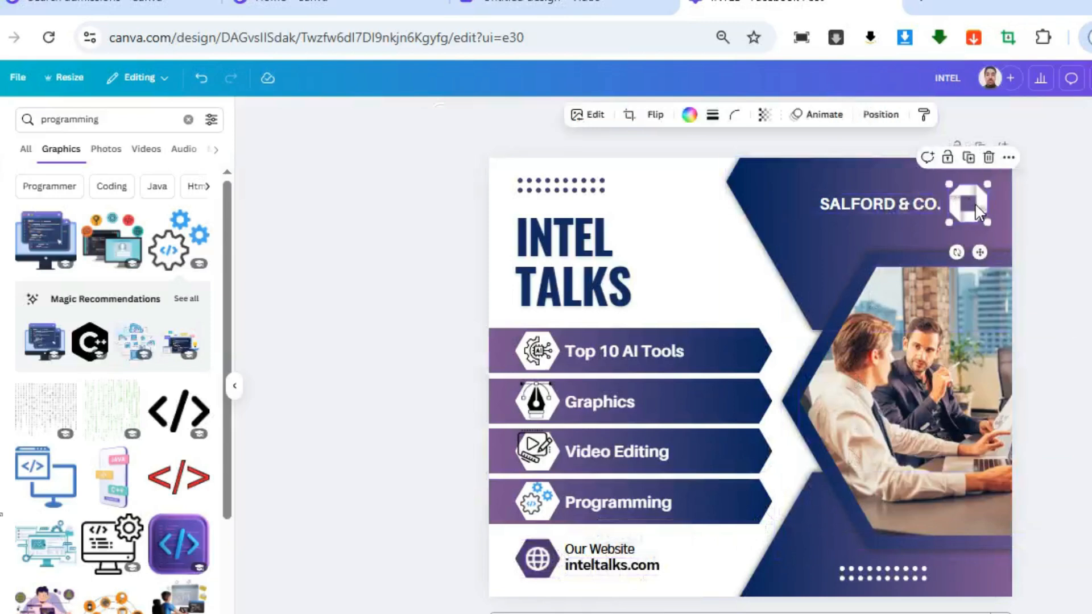
pyautogui.doubleClick(896, 206)
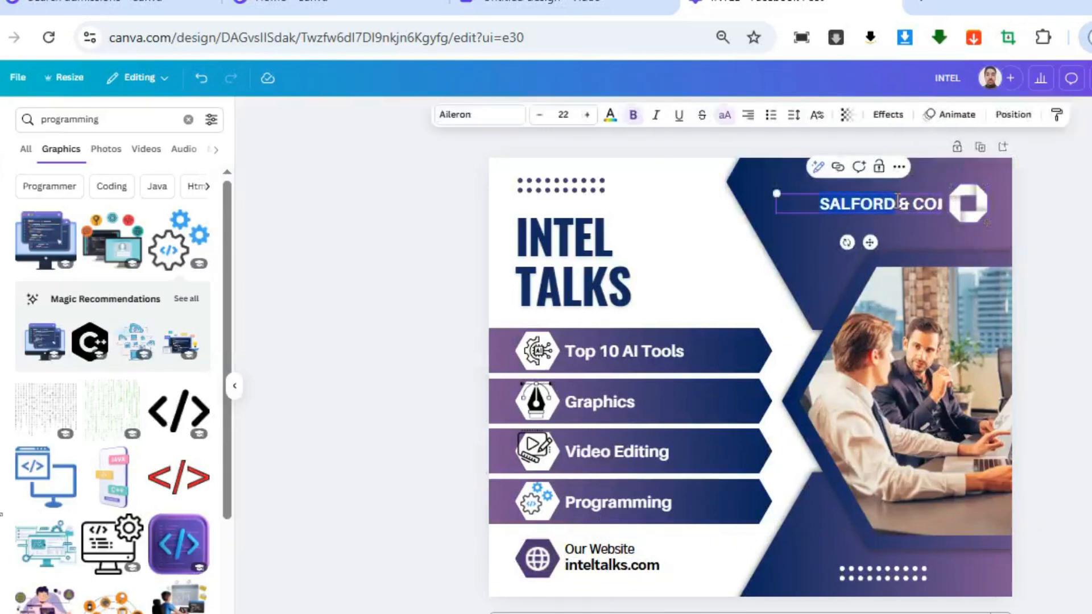
pyautogui.press('BackSpace')
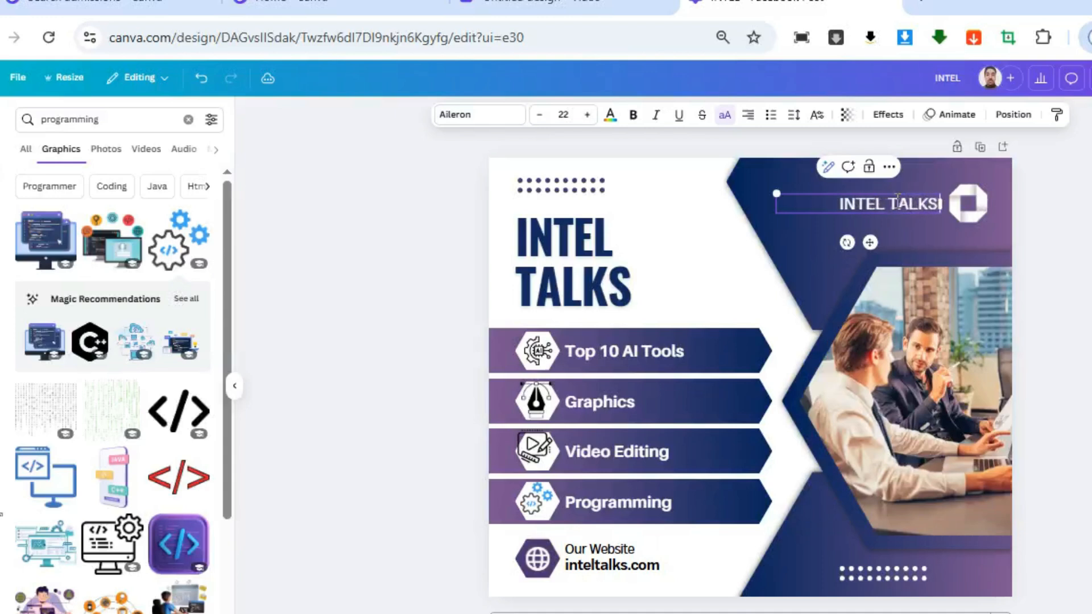
pyautogui.click(979, 203)
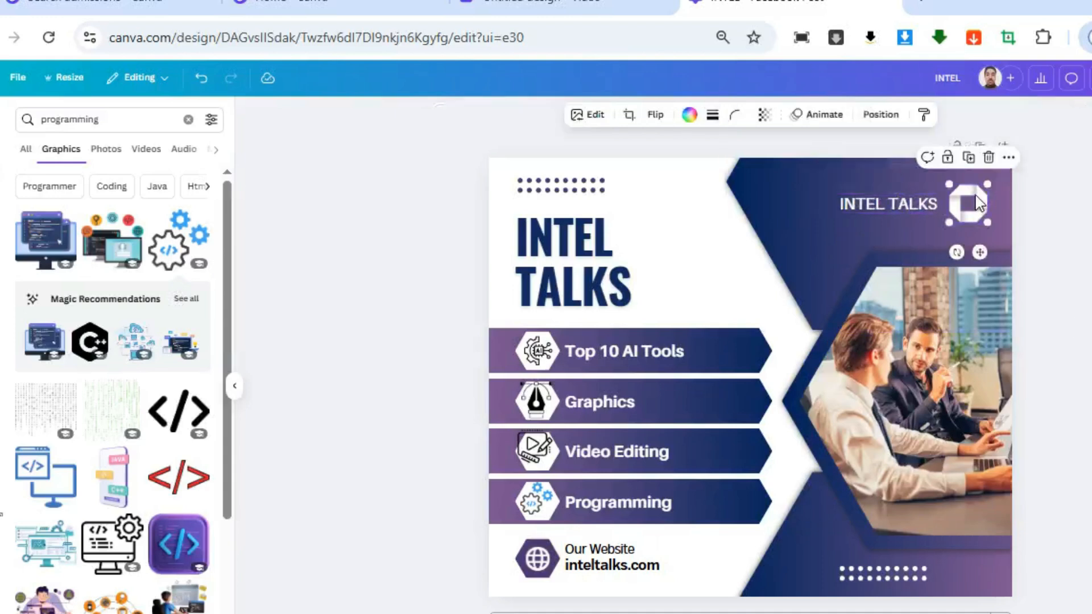
pyautogui.press('Delete')
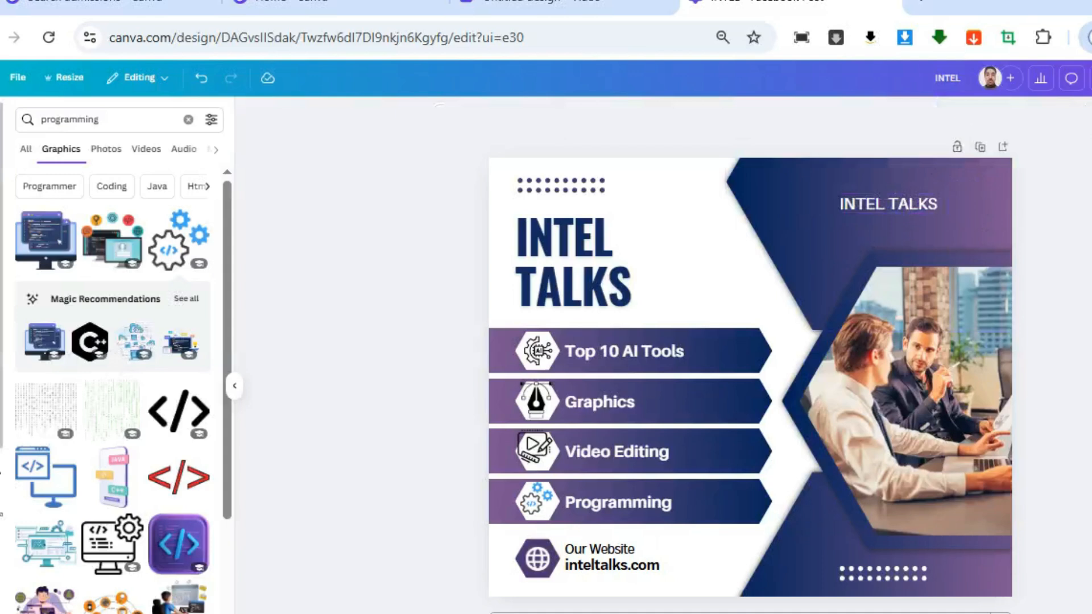
# Add the uploaded INTEL TALKS logo image to the post and scale it down
pyautogui.click(2, 337)
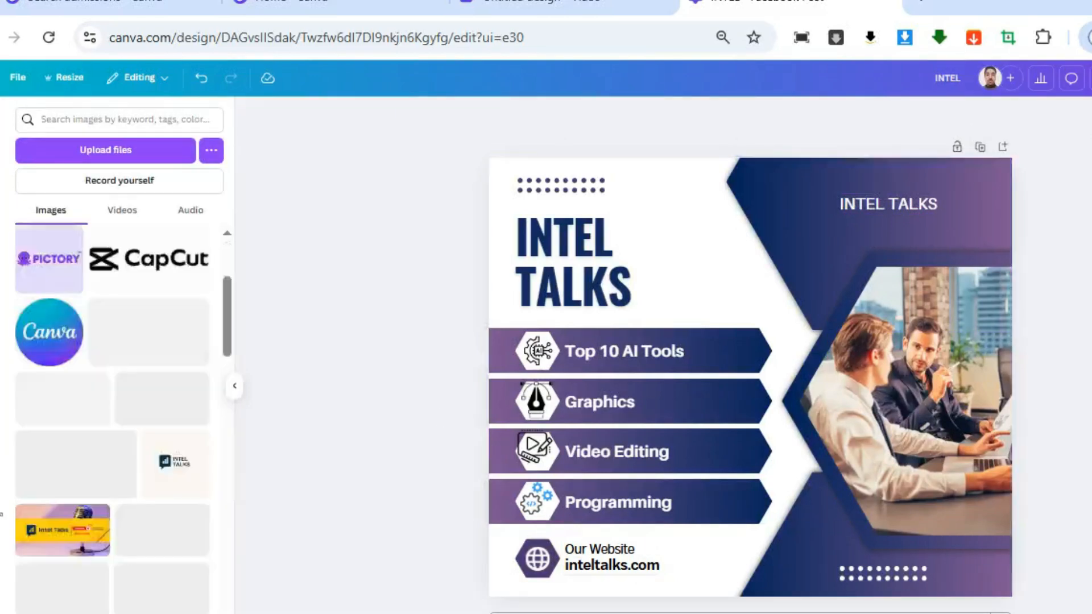
pyautogui.click(176, 480)
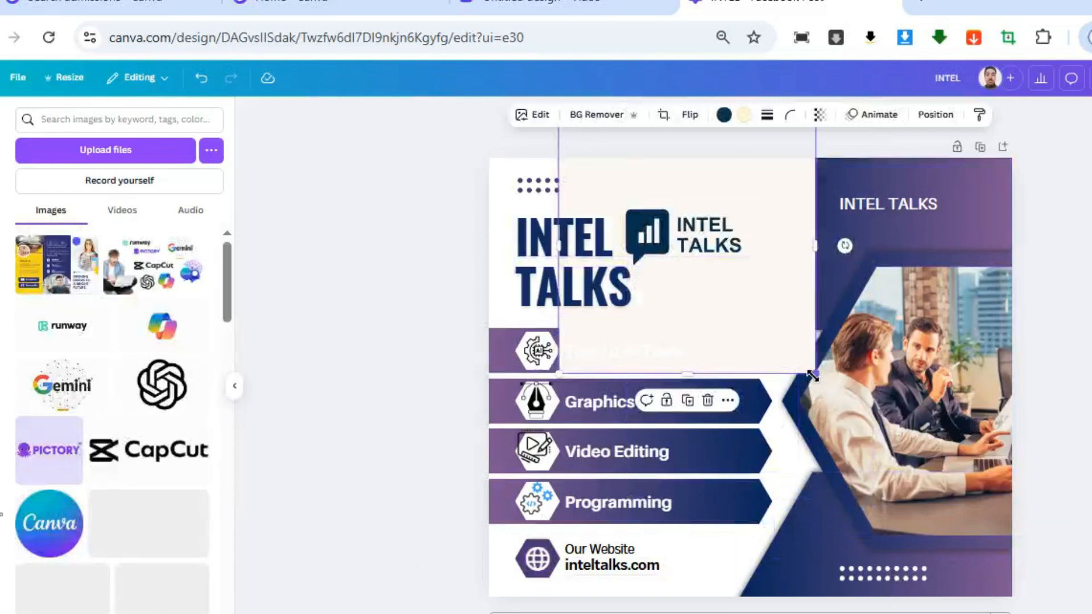
pyautogui.moveTo(814, 373); pyautogui.dragTo(756, 317)
# Crop the logo image's empty margins on all sides and place it beside the INTEL TALKS text in the post's upper corner
pyautogui.moveTo(709, 287); pyautogui.dragTo(739, 344)
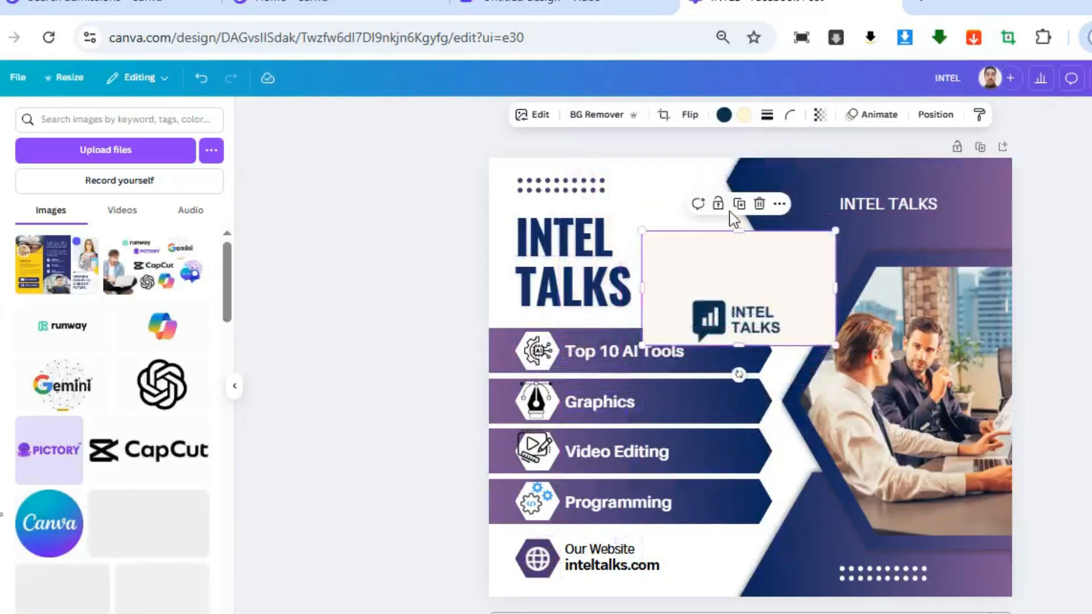
pyautogui.click(748, 239)
pyautogui.click(777, 272)
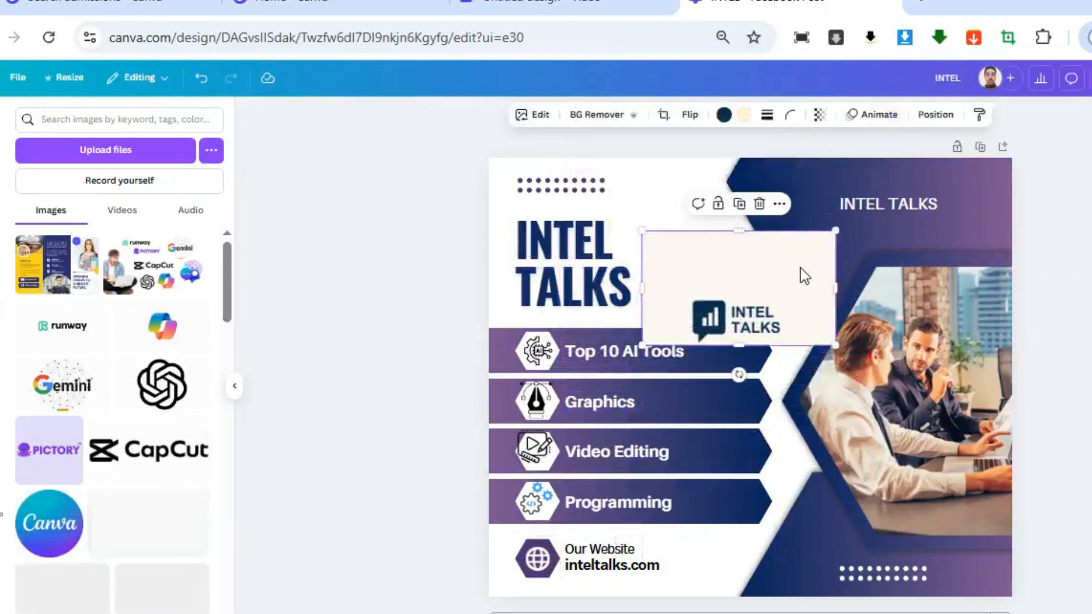
pyautogui.moveTo(742, 248); pyautogui.dragTo(741, 289)
pyautogui.moveTo(836, 318); pyautogui.dragTo(794, 319)
pyautogui.moveTo(644, 318); pyautogui.dragTo(686, 330)
pyautogui.moveTo(755, 332); pyautogui.dragTo(1001, 219)
pyautogui.click(1065, 228)
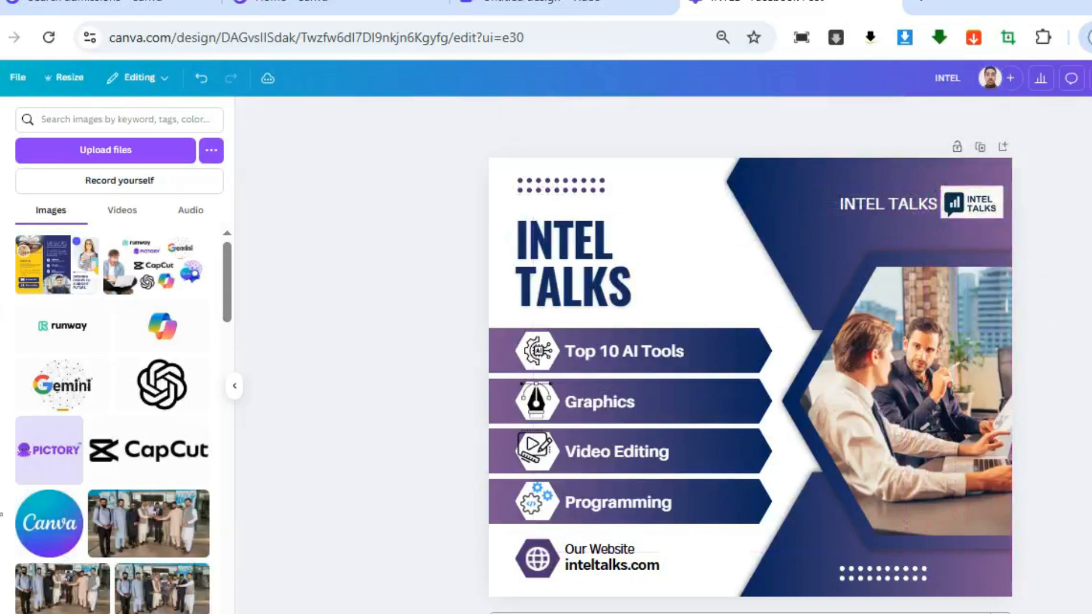
# Round the corners of the INTEL TALKS logo image with a corner rounding of 8
pyautogui.click(978, 208)
pyautogui.click(791, 115)
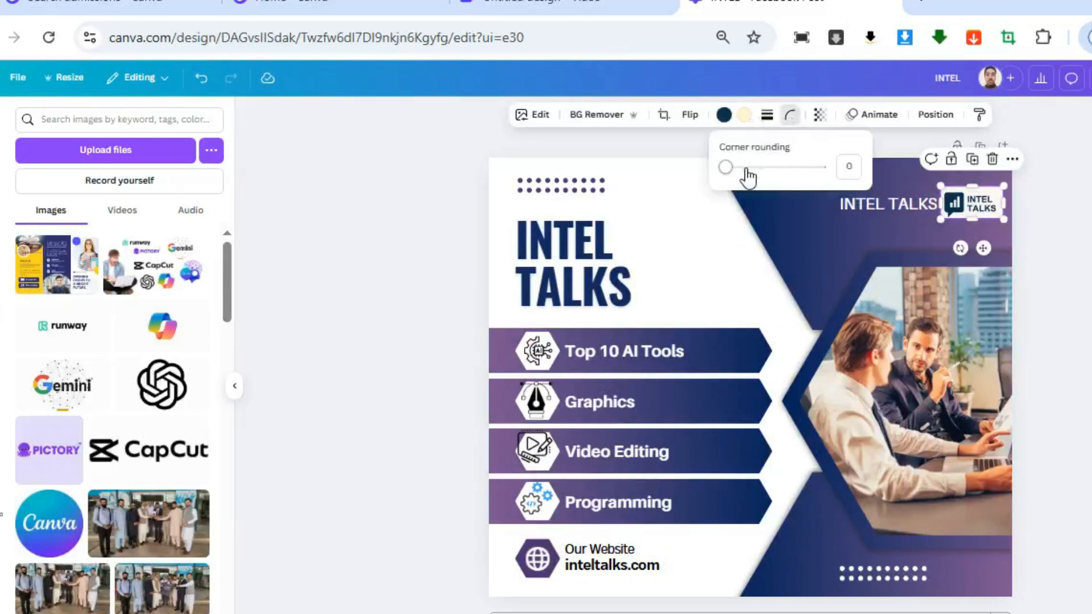
pyautogui.moveTo(730, 166); pyautogui.dragTo(733, 167)
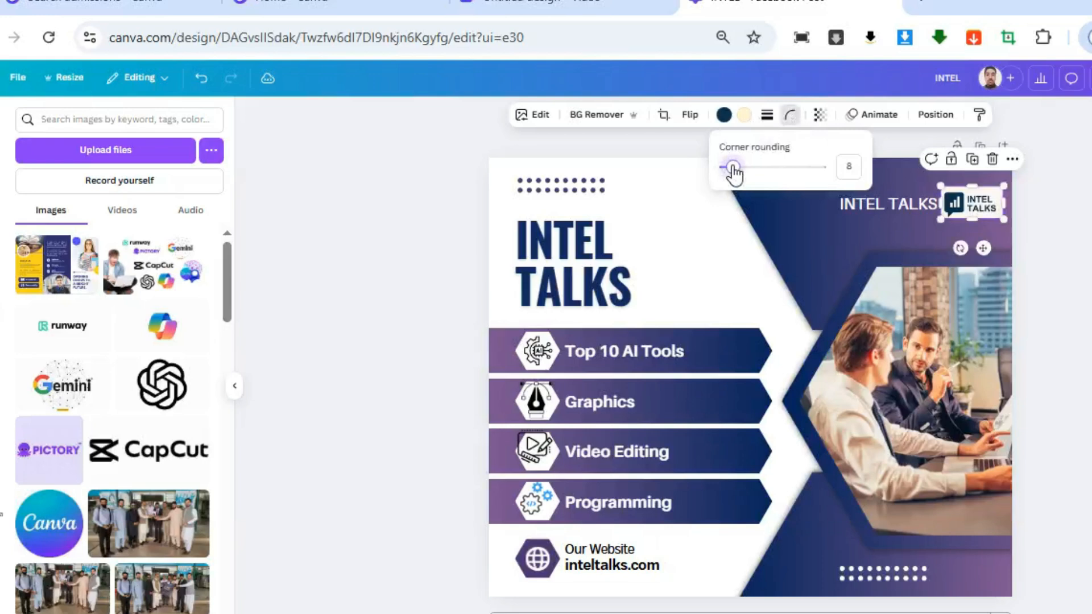
pyautogui.click(1048, 398)
# Search the uploads for "students", and repeat the search in the elements library filtered to photos
pyautogui.click(942, 394)
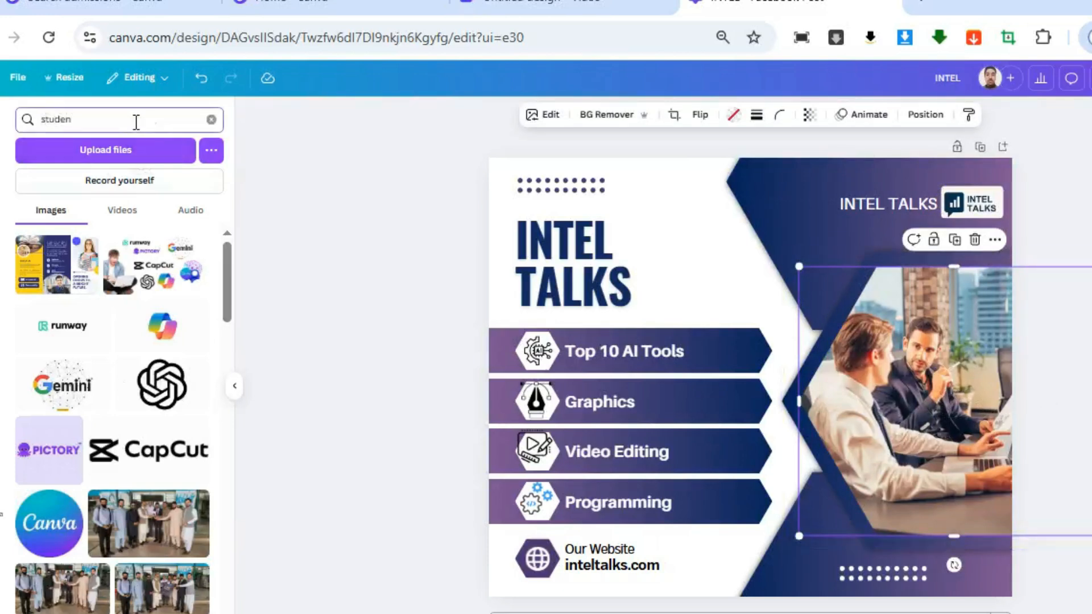
pyautogui.press('Return')
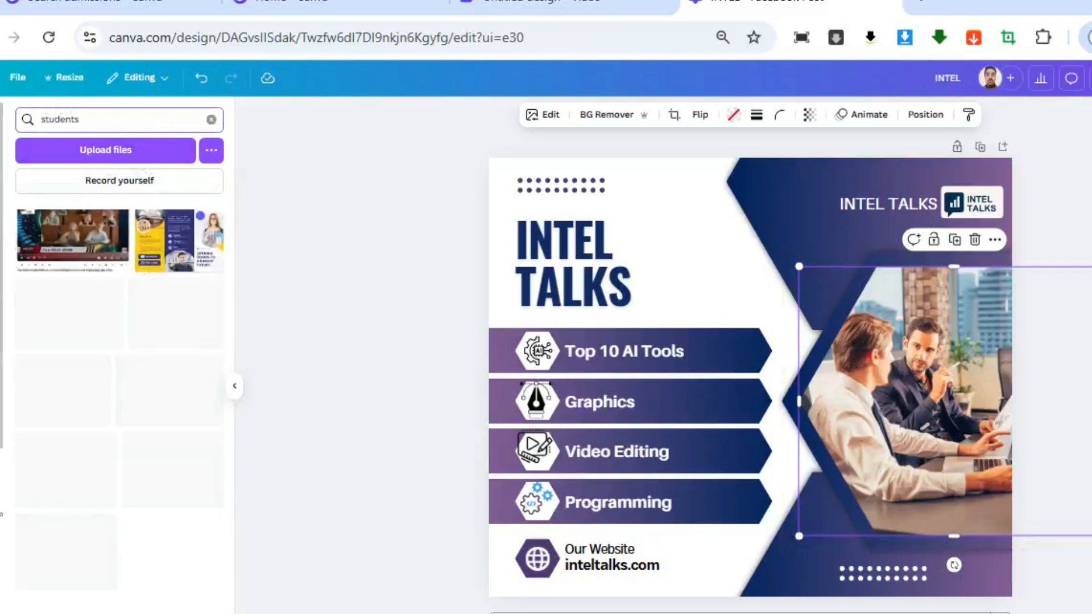
pyautogui.click(0, 165)
pyautogui.click(85, 120)
pyautogui.hotkey('ctrl', 'a')
pyautogui.write('s')
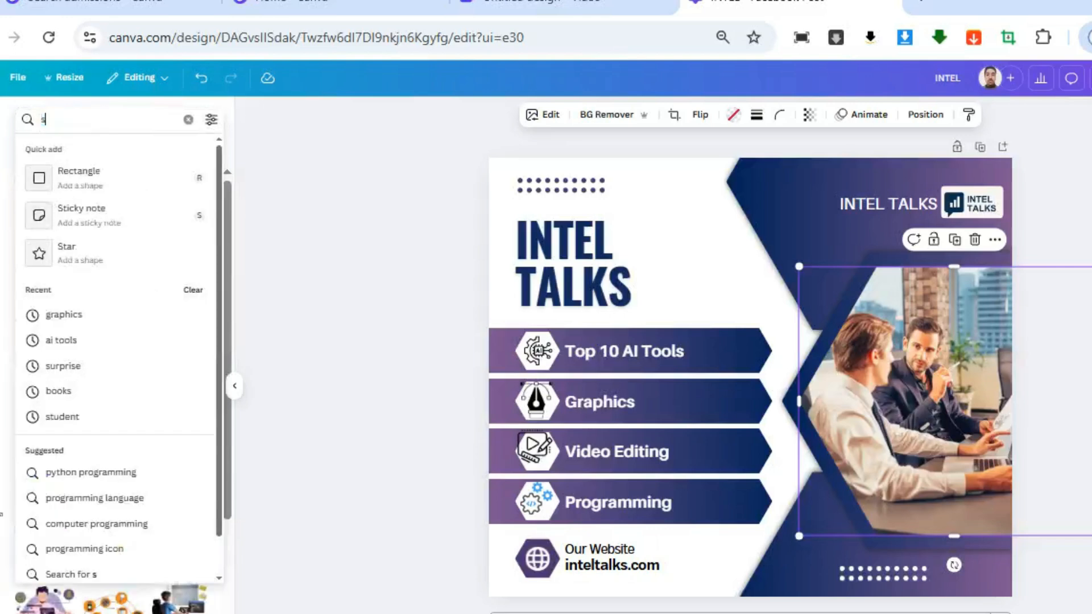
pyautogui.write('tudents')
pyautogui.press('Return')
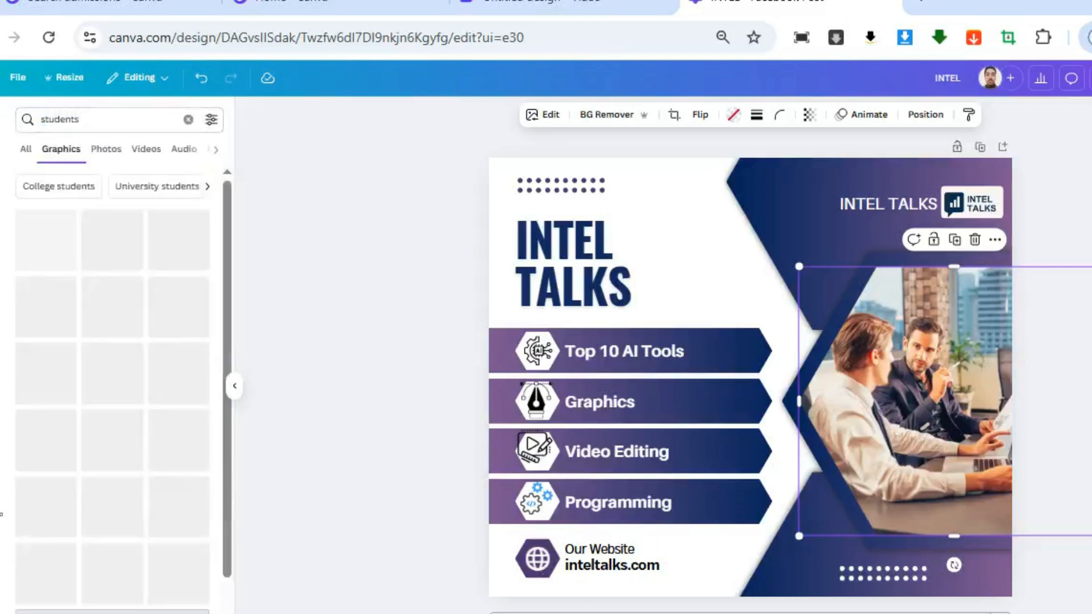
pyautogui.click(108, 152)
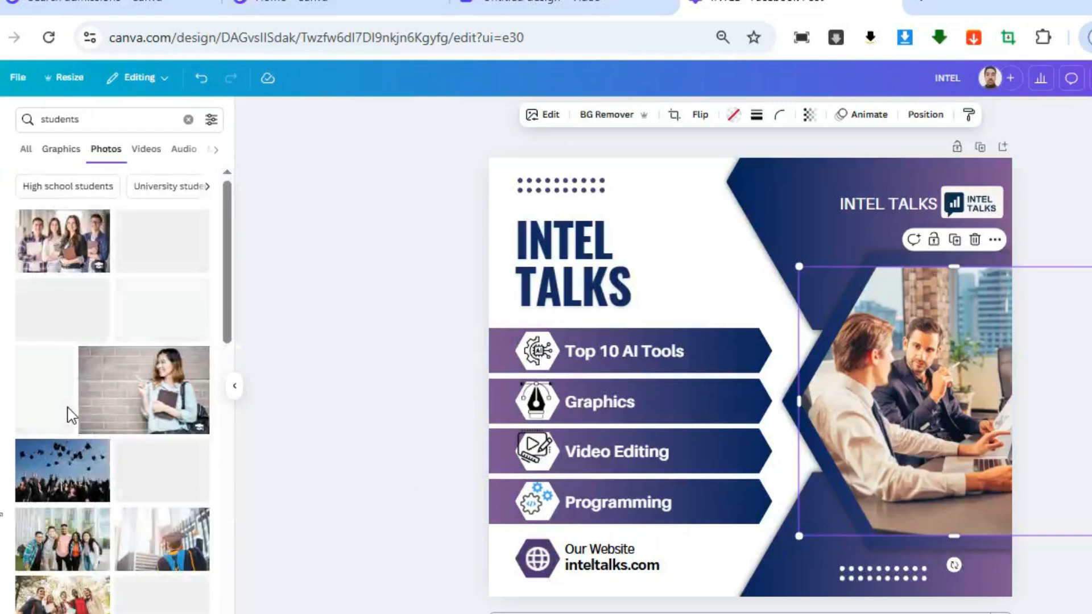
# Replace the businessmen photo in the hexagon frame with the cut-out photo of cheering students holding folders
pyautogui.scroll(-3, 110, 558)
pyautogui.scroll(-5, 121, 560)
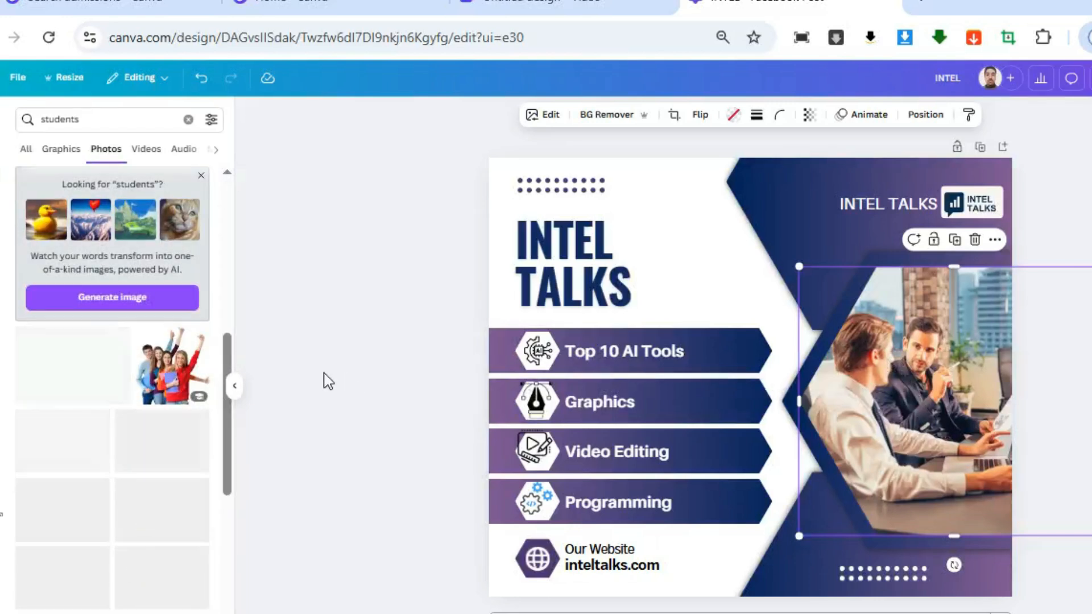
pyautogui.moveTo(157, 377); pyautogui.dragTo(905, 401)
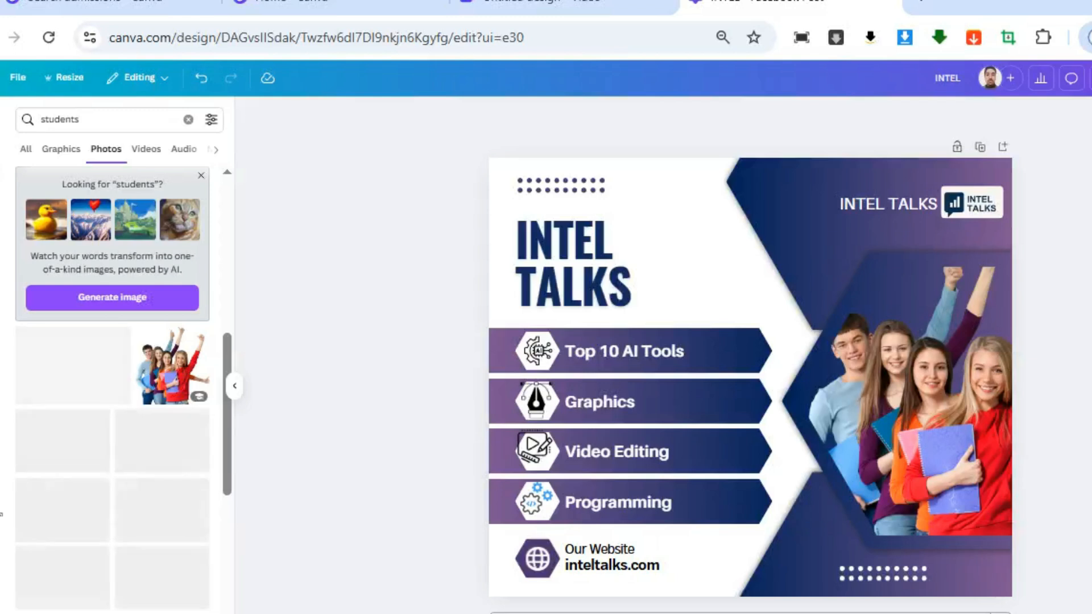
# Open the post's download options, review the available file types and keep PNG selected
pyautogui.click(1091, 78)
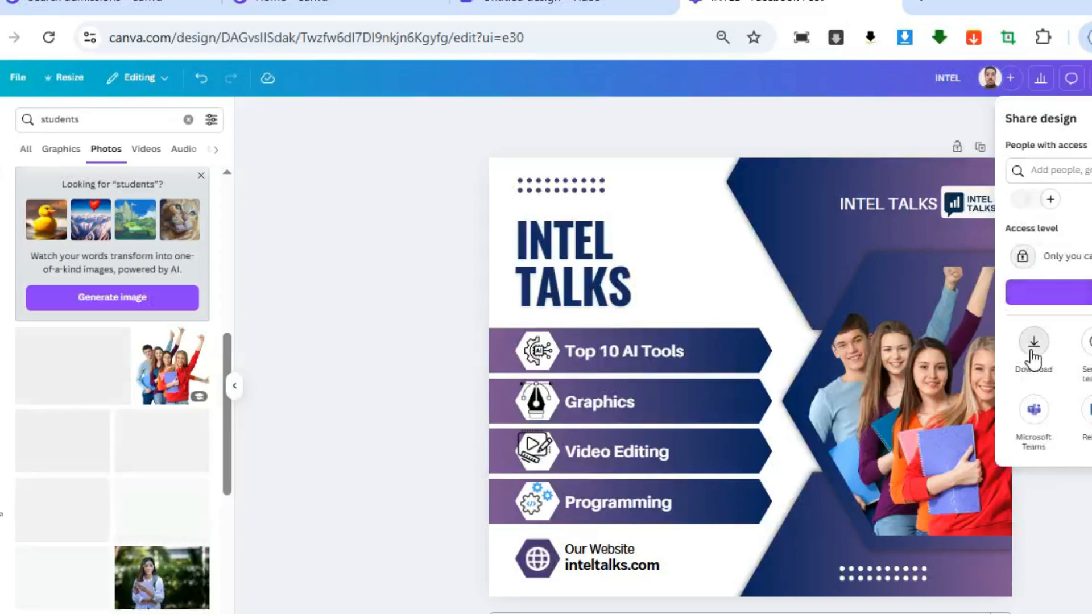
pyautogui.click(1032, 352)
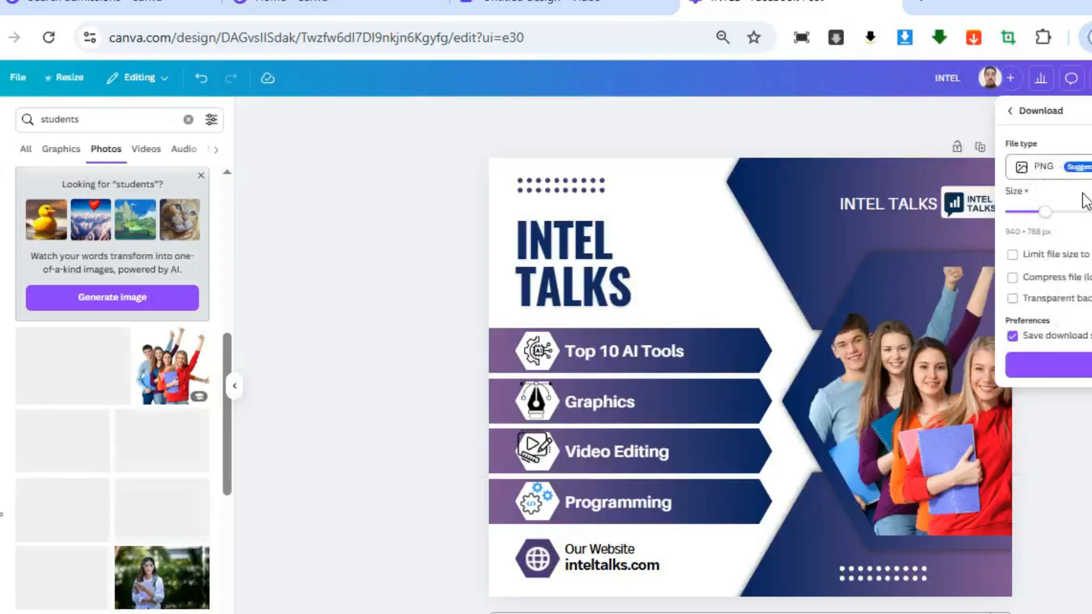
pyautogui.click(1065, 177)
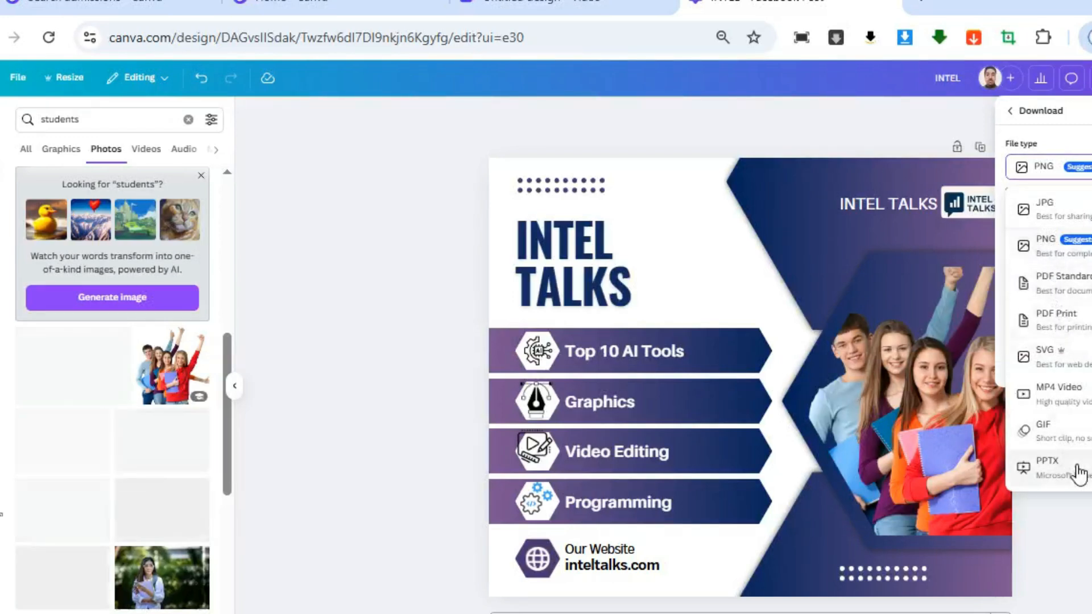
pyautogui.click(1069, 249)
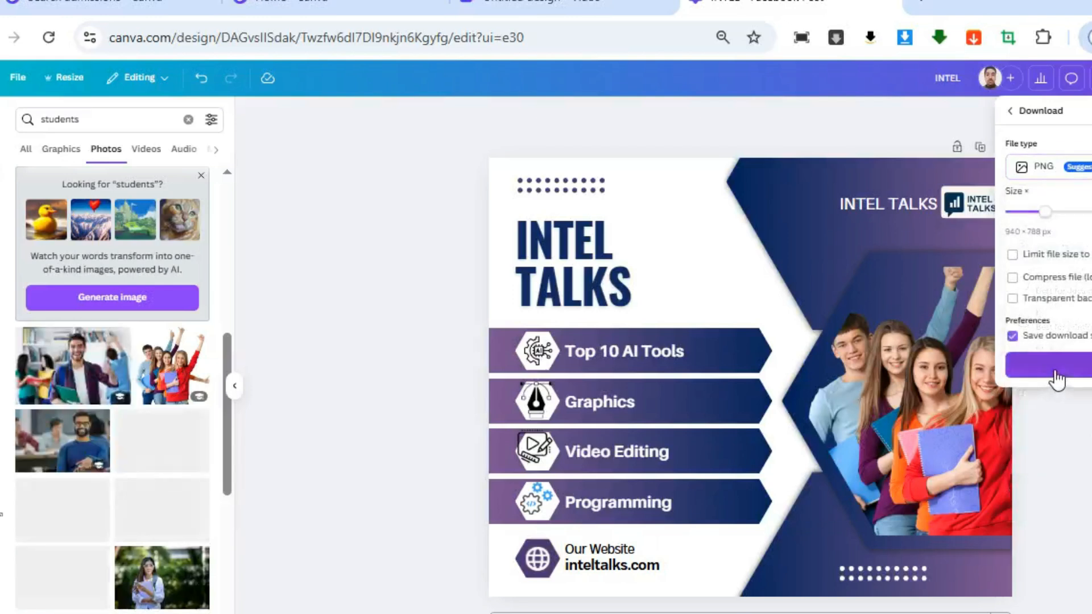
pyautogui.click(1068, 438)
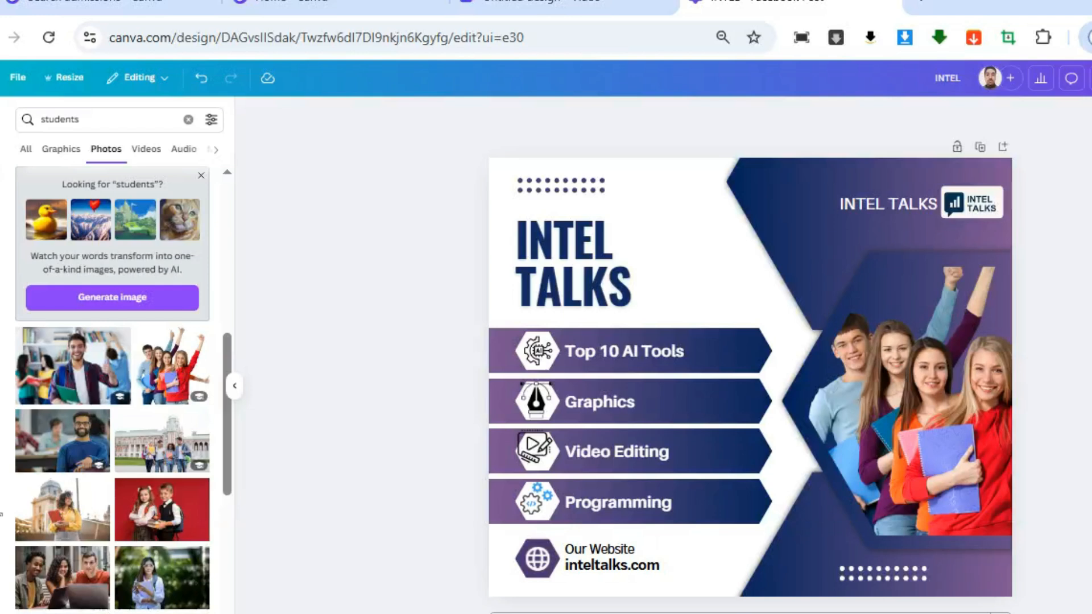
pyautogui.click(569, 5)
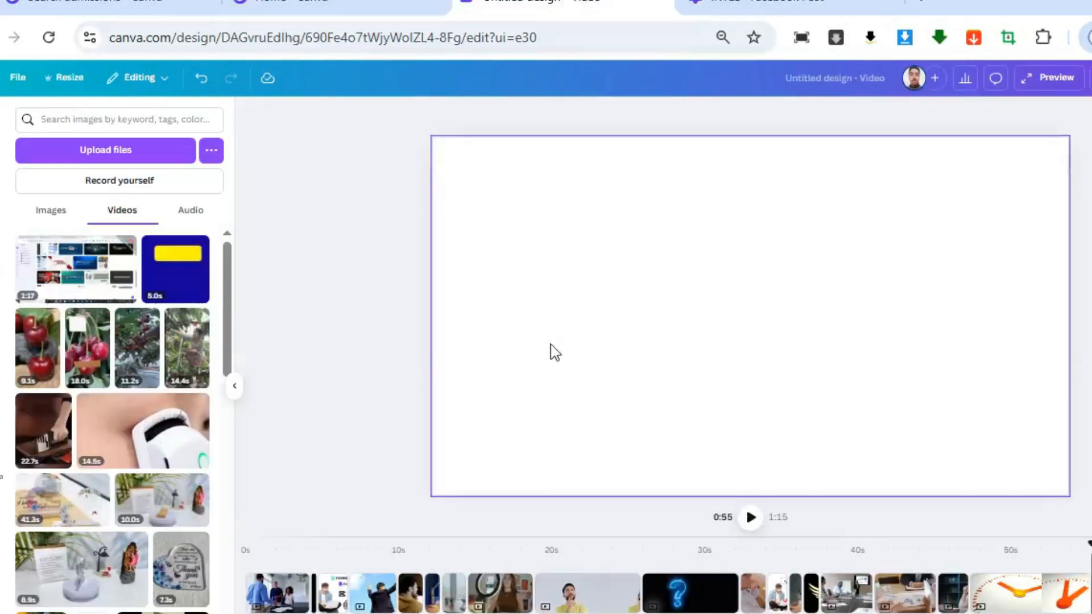
pyautogui.click(830, 6)
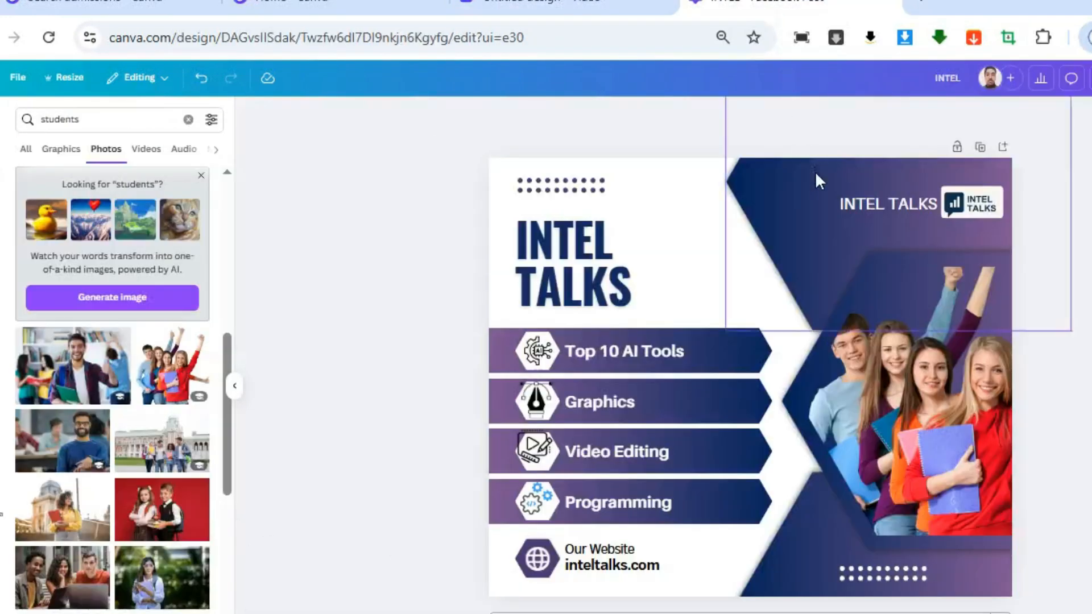
pyautogui.click(922, 5)
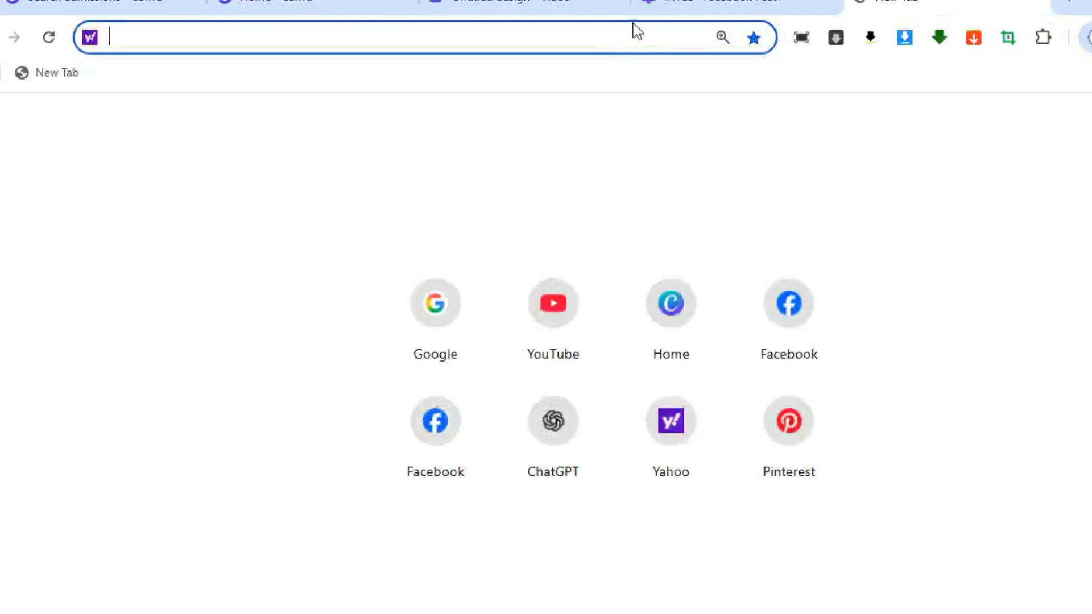
pyautogui.click(643, 6)
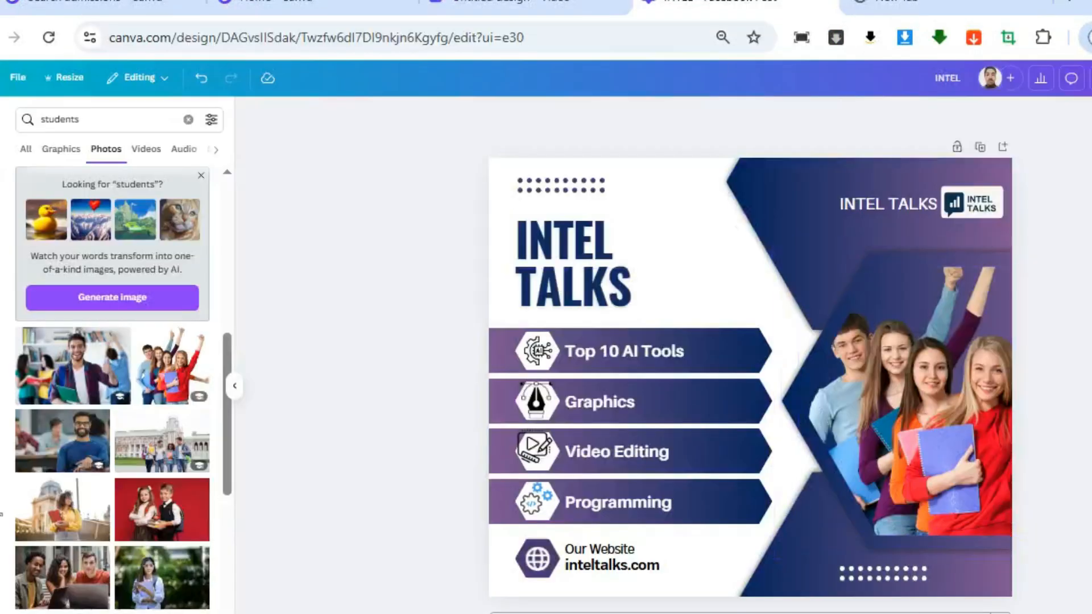